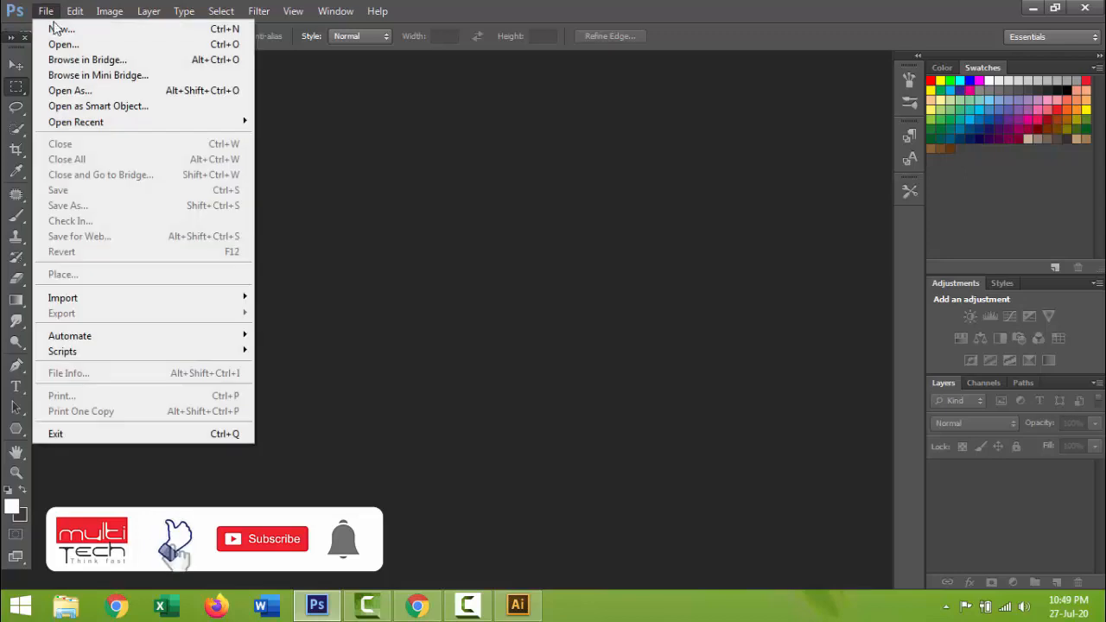
Create a white 1600 by 900 pixel document at 333 pixels/inch and add a large black Arial letter L.
{"action": "left_click", "coordinate": [63, 28]}
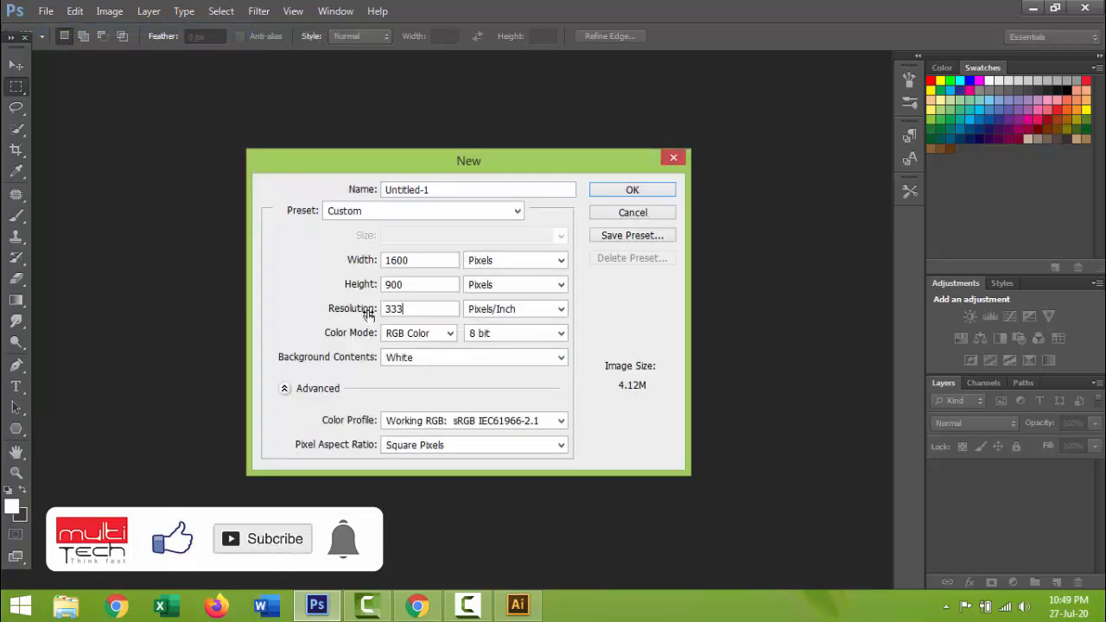
{"action": "key", "text": "Return"}
{"action": "left_click", "coordinate": [17, 388]}
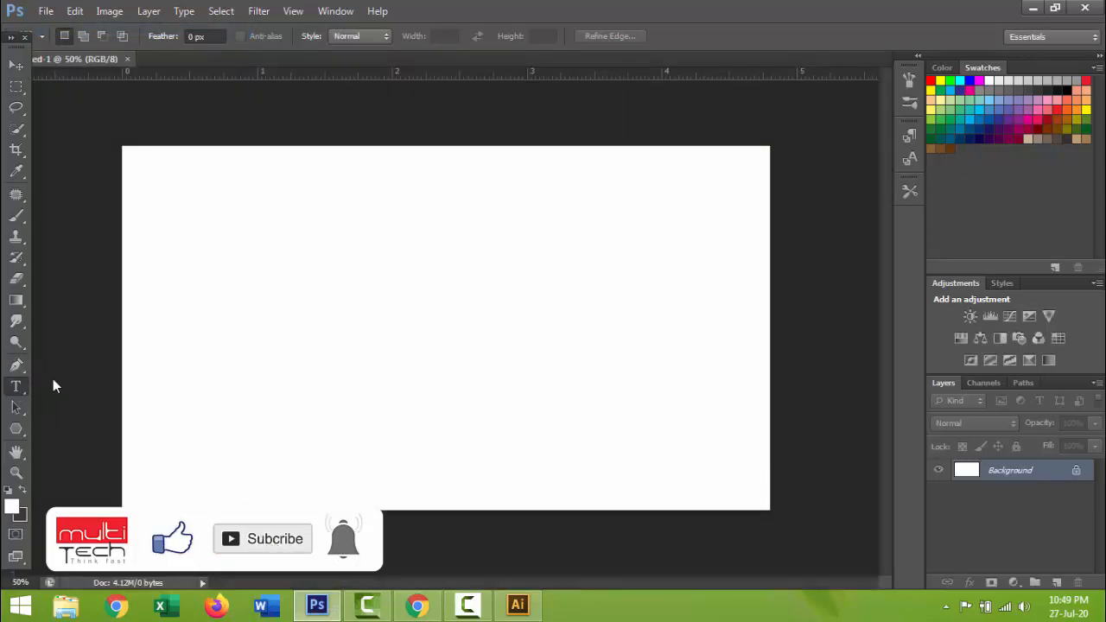
{"action": "left_click", "coordinate": [359, 352]}
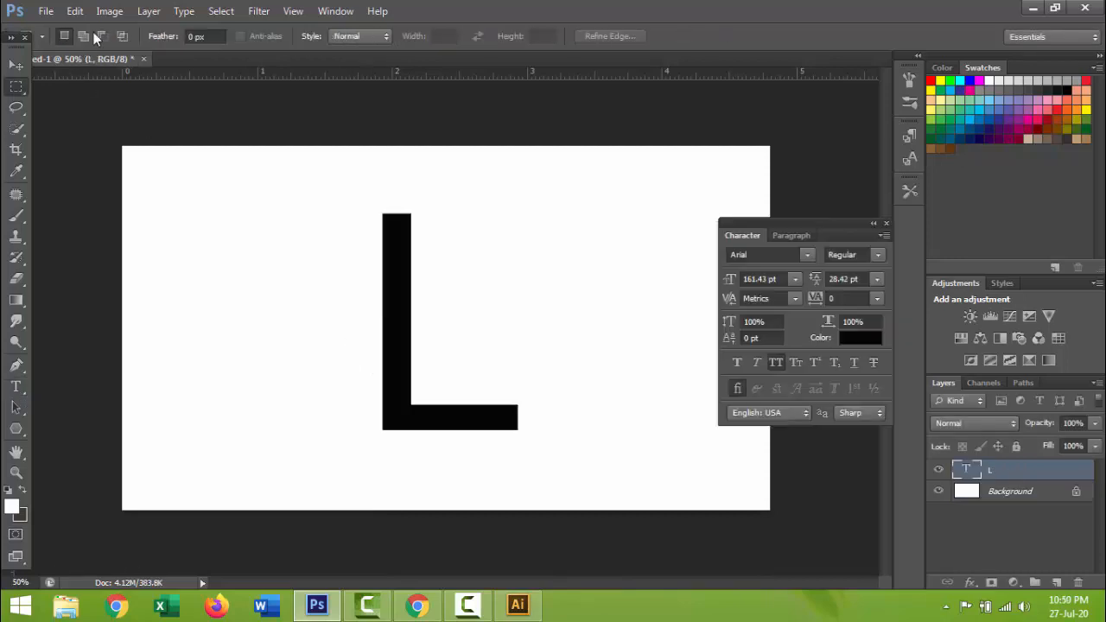
Open the photo sitting-girl-4.jpg.
{"action": "left_click", "coordinate": [45, 12]}
{"action": "left_click", "coordinate": [71, 39]}
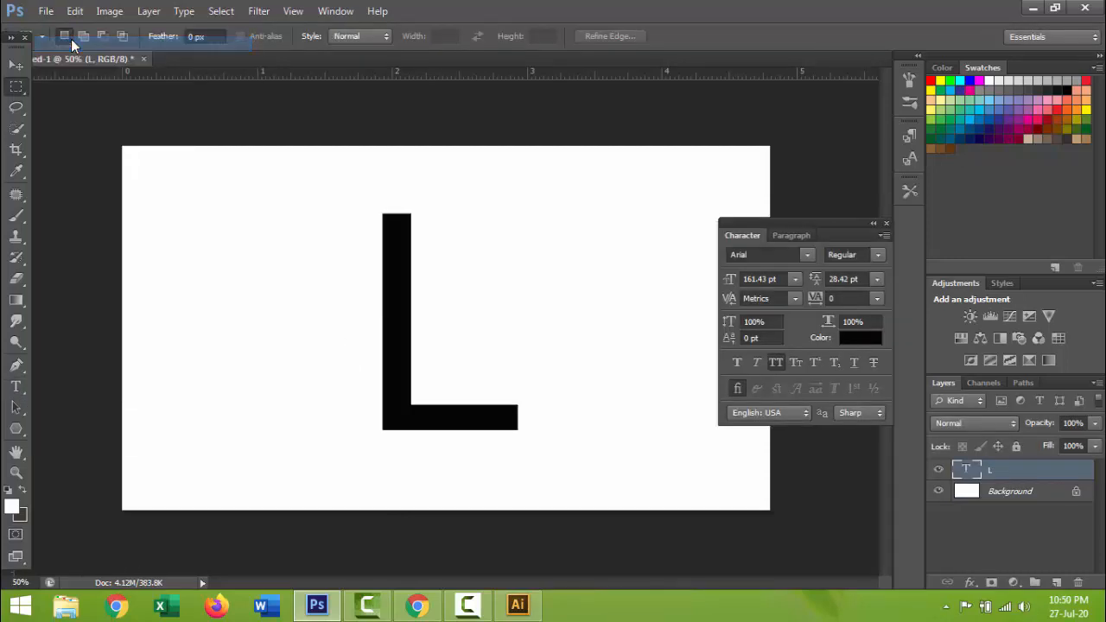
{"action": "double_click", "coordinate": [258, 294]}
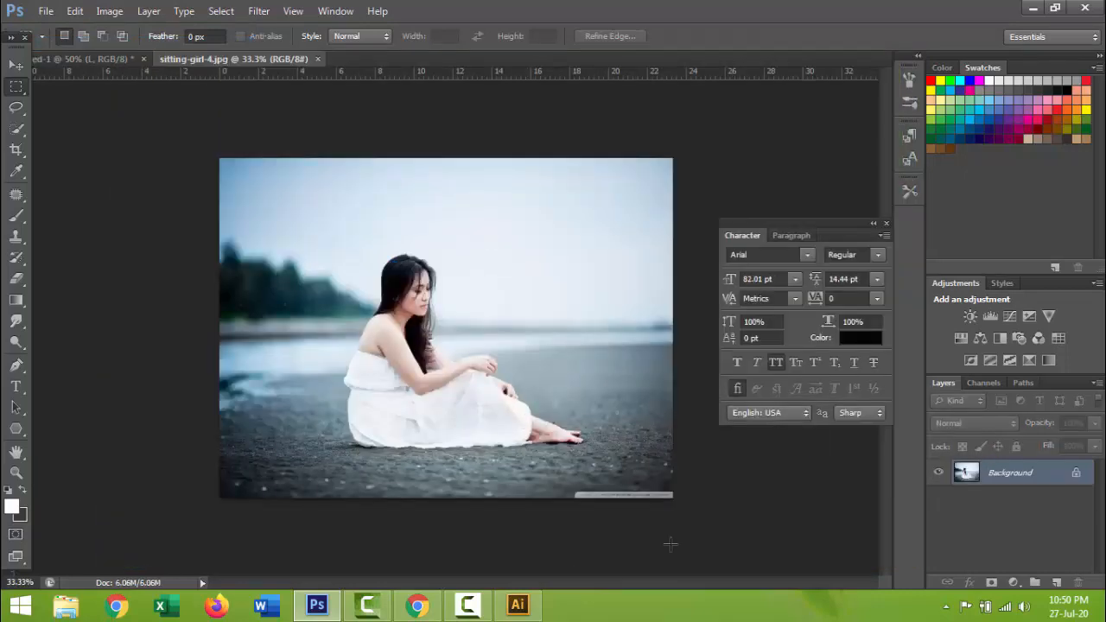
Select the sky, shore and sand around the seated woman with the Quick Selection tool.
{"action": "left_click", "coordinate": [413, 391], "text": "ctrl"}
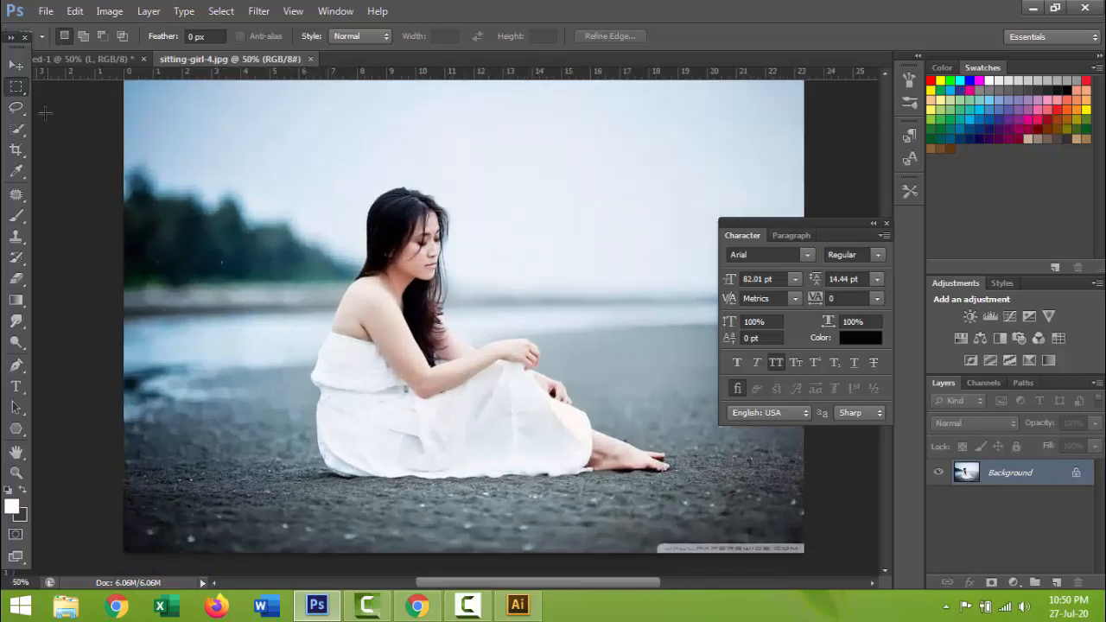
{"action": "left_click", "coordinate": [15, 128]}
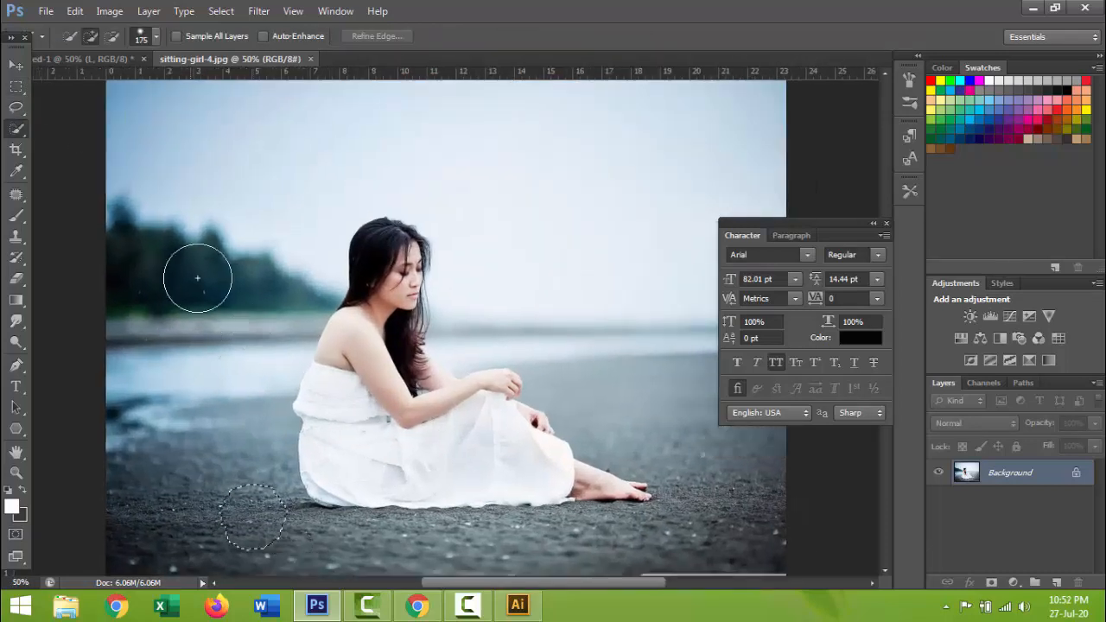
{"action": "mouse_move", "coordinate": [198, 279]}
{"action": "left_mouse_down"}
{"action": "mouse_move", "coordinate": [285, 138]}
{"action": "mouse_move", "coordinate": [489, 141]}
{"action": "mouse_move", "coordinate": [584, 223]}
{"action": "left_mouse_up"}
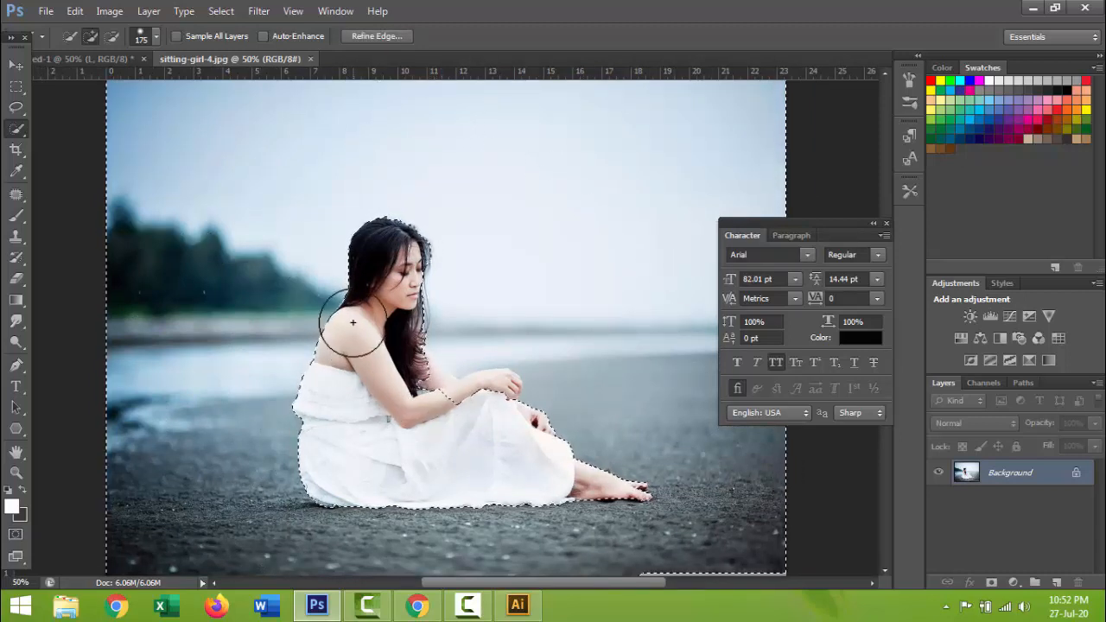
Reduce the Quick Selection brush to 45 and exclude the woman's hand and forearms from the background selection.
{"action": "key", "text": "ctrl+d"}
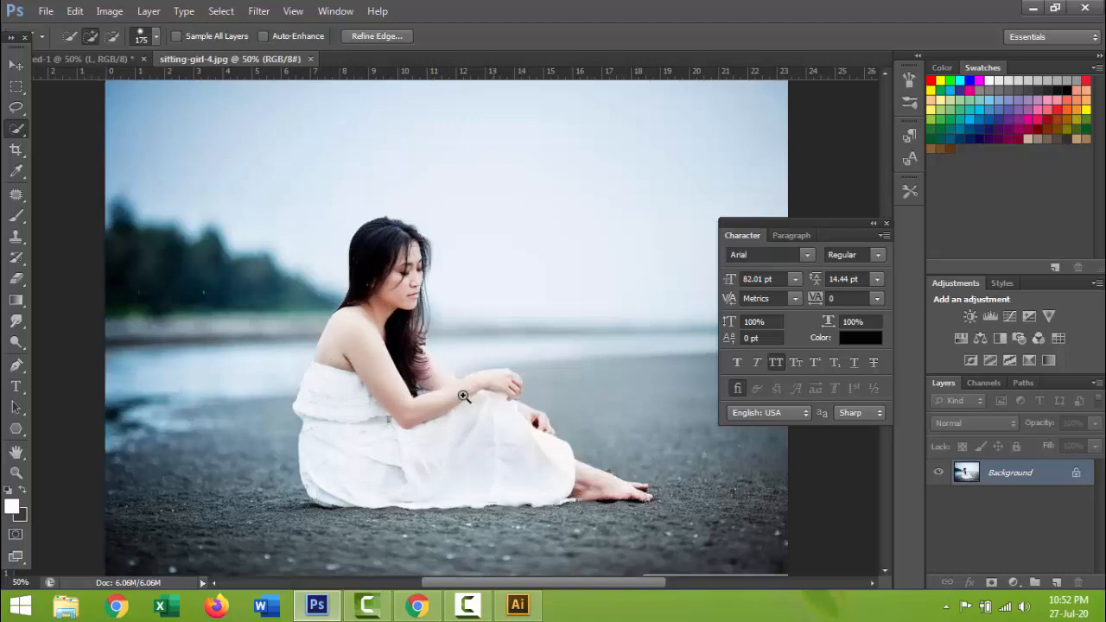
{"action": "left_click", "coordinate": [463, 395]}
{"action": "left_click", "coordinate": [463, 395]}
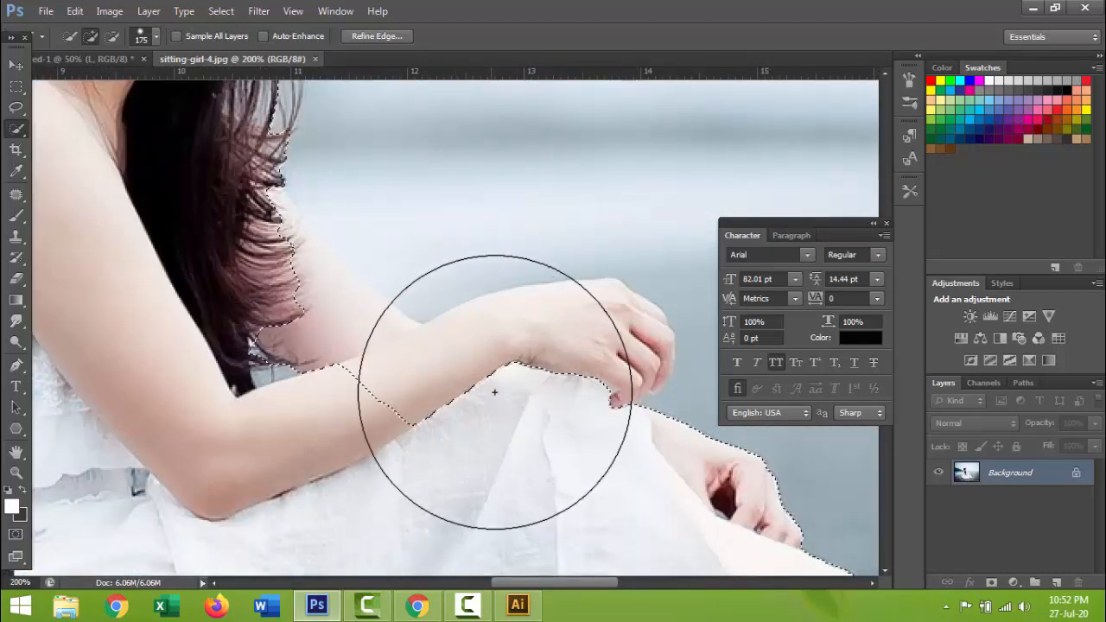
{"action": "key", "text": "bracketleft"}
{"action": "key", "text": "bracketleft"}
{"action": "key", "text": "bracketleft"}
{"action": "key", "text": "bracketleft"}
{"action": "key", "text": "bracketleft"}
{"action": "key", "text": "bracketleft"}
{"action": "key", "text": "bracketleft"}
{"action": "key", "text": "bracketleft"}
{"action": "key", "text": "bracketleft"}
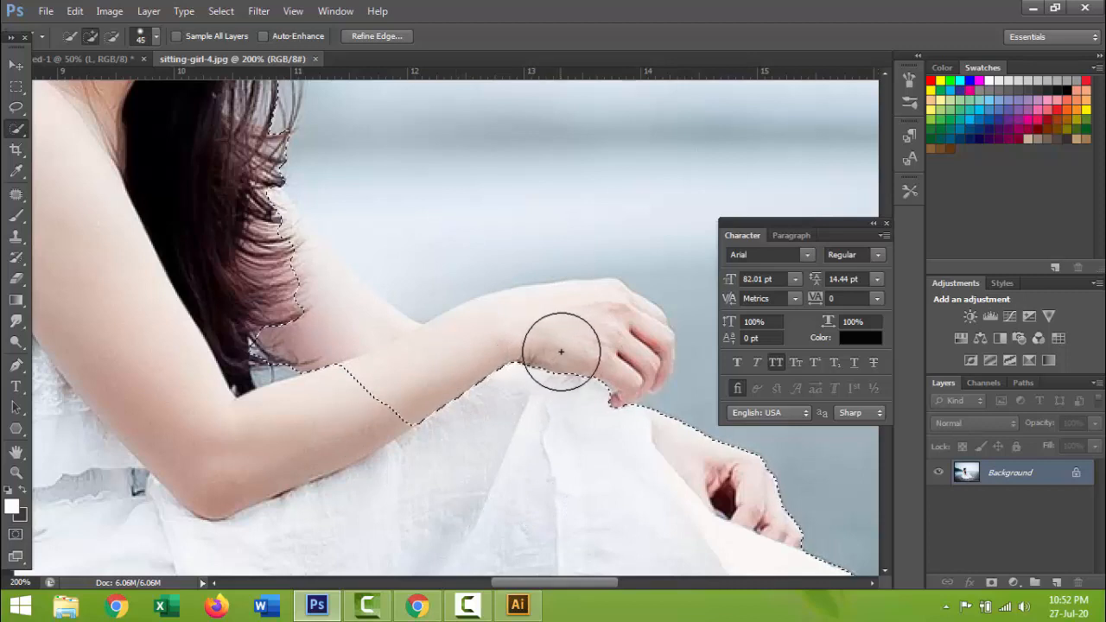
{"action": "mouse_move", "coordinate": [561, 352]}
{"action": "left_mouse_down"}
{"action": "mouse_move", "coordinate": [603, 351]}
{"action": "mouse_move", "coordinate": [617, 328]}
{"action": "mouse_move", "coordinate": [574, 323]}
{"action": "mouse_move", "coordinate": [397, 393]}
{"action": "mouse_move", "coordinate": [351, 354]}
{"action": "mouse_move", "coordinate": [292, 325]}
{"action": "mouse_move", "coordinate": [284, 338]}
{"action": "mouse_move", "coordinate": [316, 259]}
{"action": "left_mouse_up"}
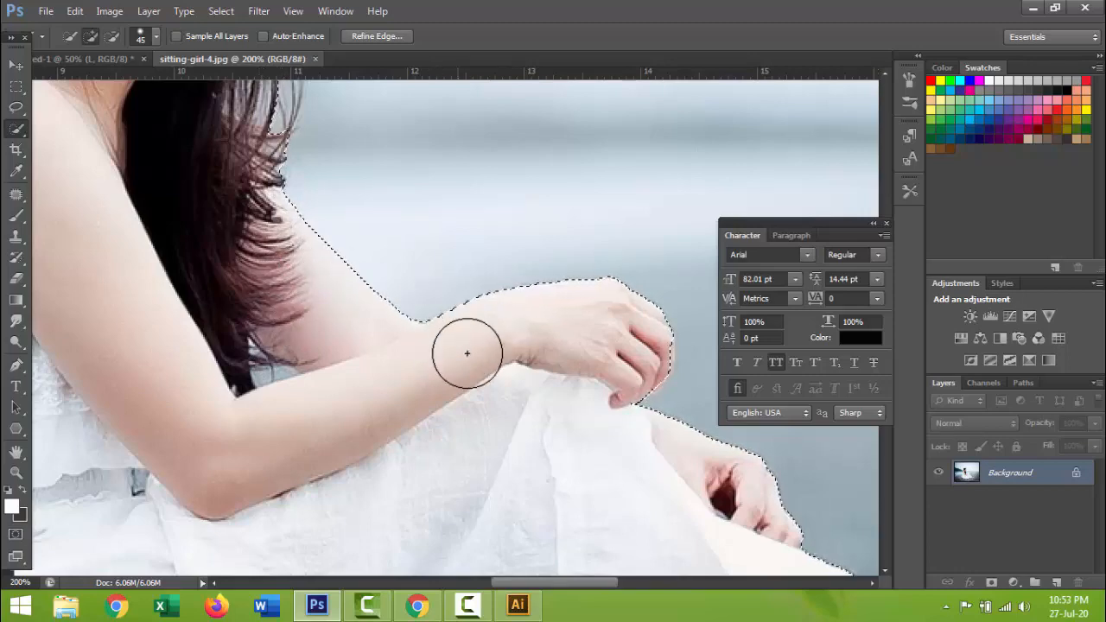
Correct the background selection's edge along the loose hair strands beside the woman's forehead.
{"action": "left_click_drag", "start_coordinate": [376, 288], "coordinate": [501, 409]}
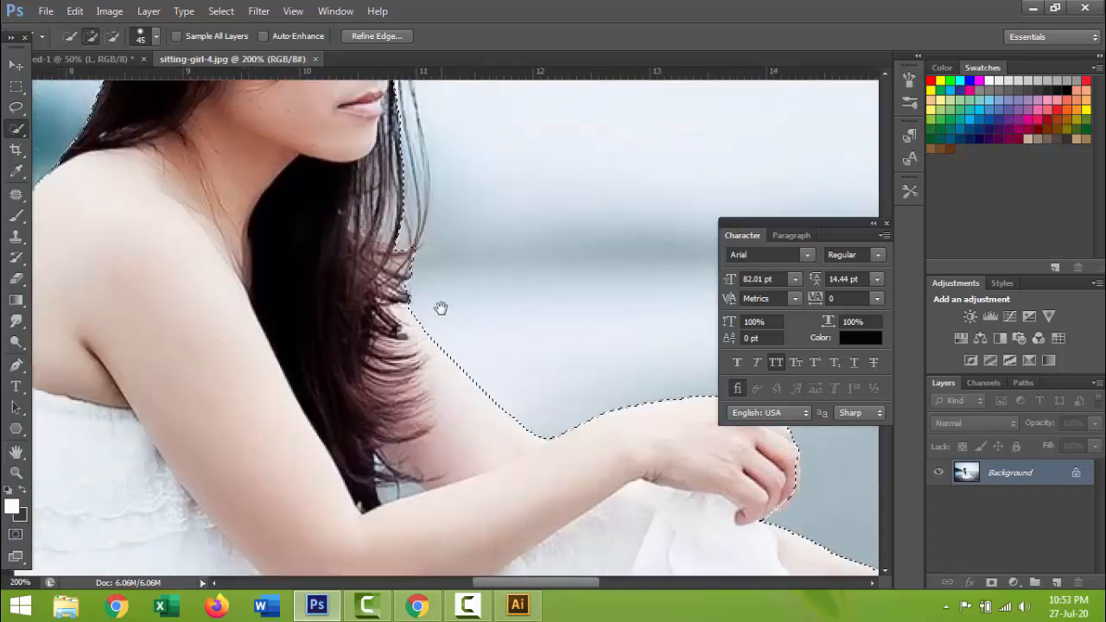
{"action": "left_click_drag", "start_coordinate": [441, 308], "coordinate": [476, 492]}
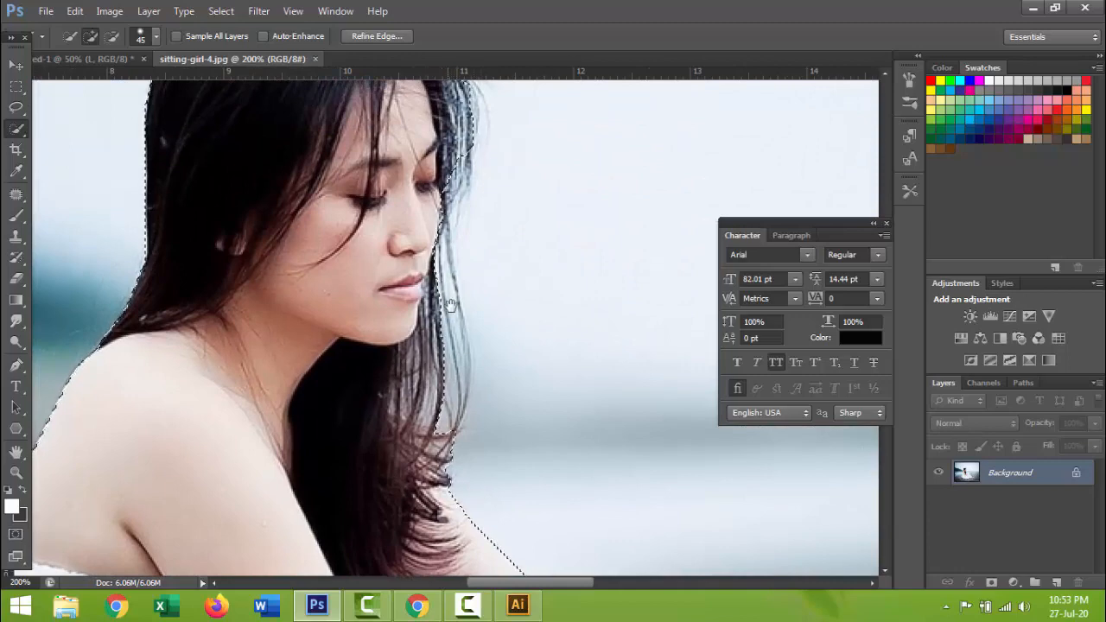
{"action": "left_click_drag", "start_coordinate": [450, 306], "coordinate": [464, 424]}
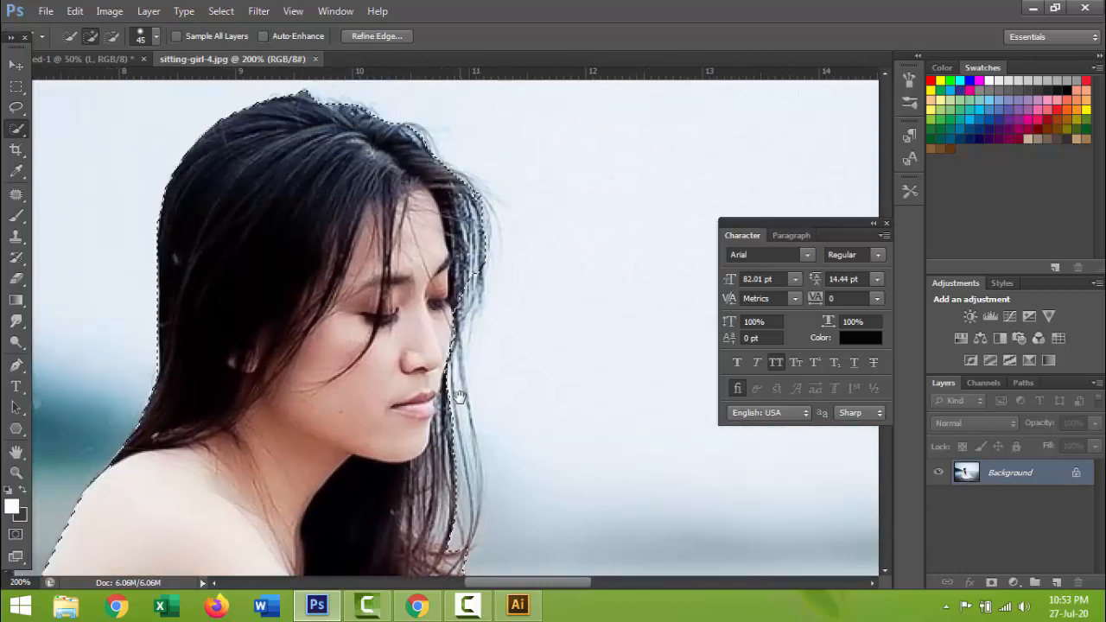
{"action": "left_click", "coordinate": [513, 246], "text": "alt"}
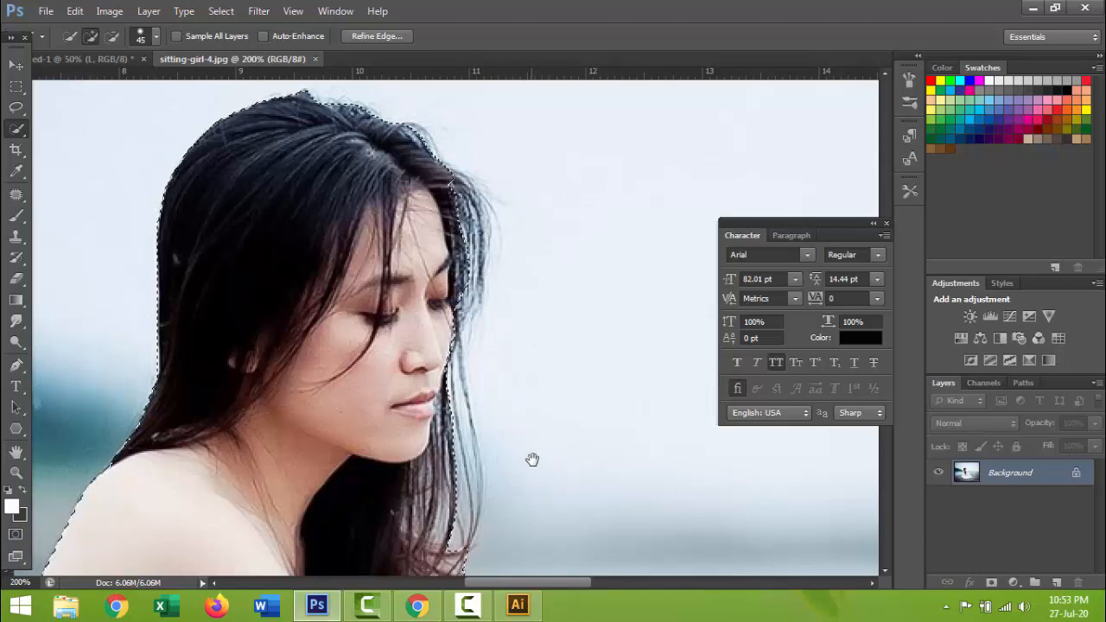
{"action": "left_click_drag", "start_coordinate": [532, 459], "coordinate": [570, 286]}
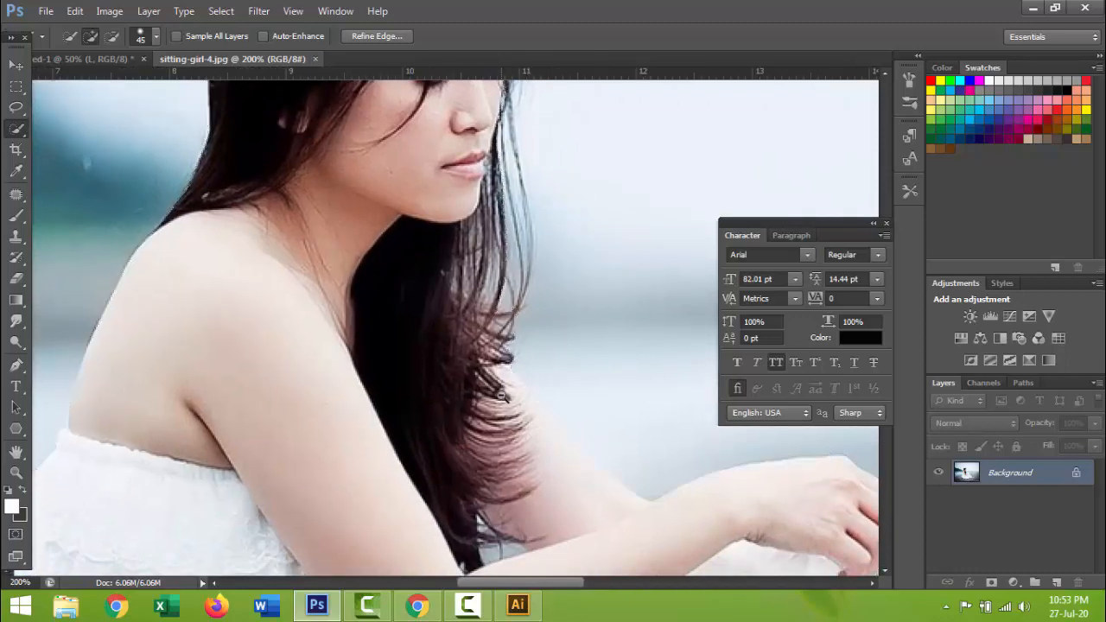
{"action": "left_click", "coordinate": [501, 396], "text": "alt"}
{"action": "left_click", "coordinate": [502, 396], "text": "alt"}
{"action": "left_click", "coordinate": [501, 396], "text": "alt"}
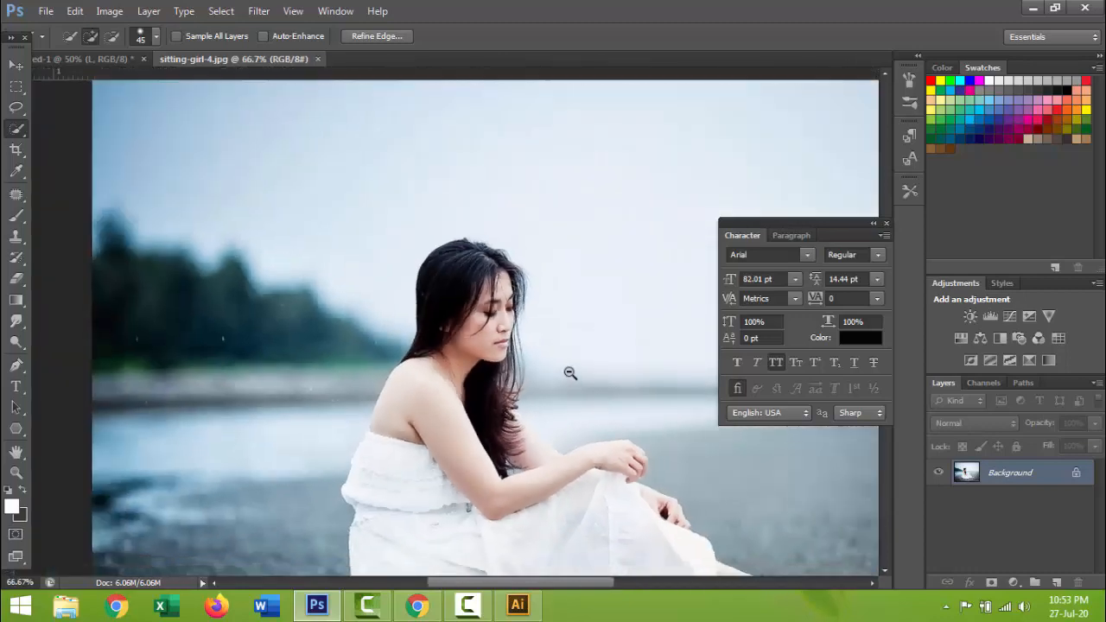
{"action": "left_click", "coordinate": [568, 372], "text": "alt"}
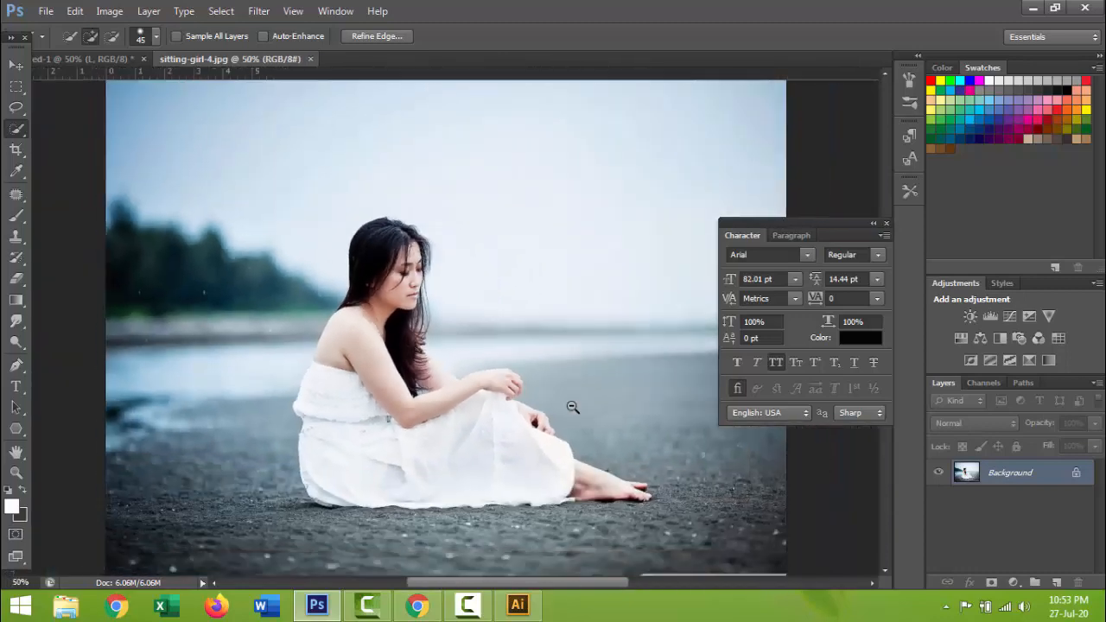
{"action": "left_click", "coordinate": [572, 407], "text": "alt"}
Duplicate the unlocked photo layer and cut the copy down to the woman with an applied layer mask.
{"action": "key", "text": "v"}
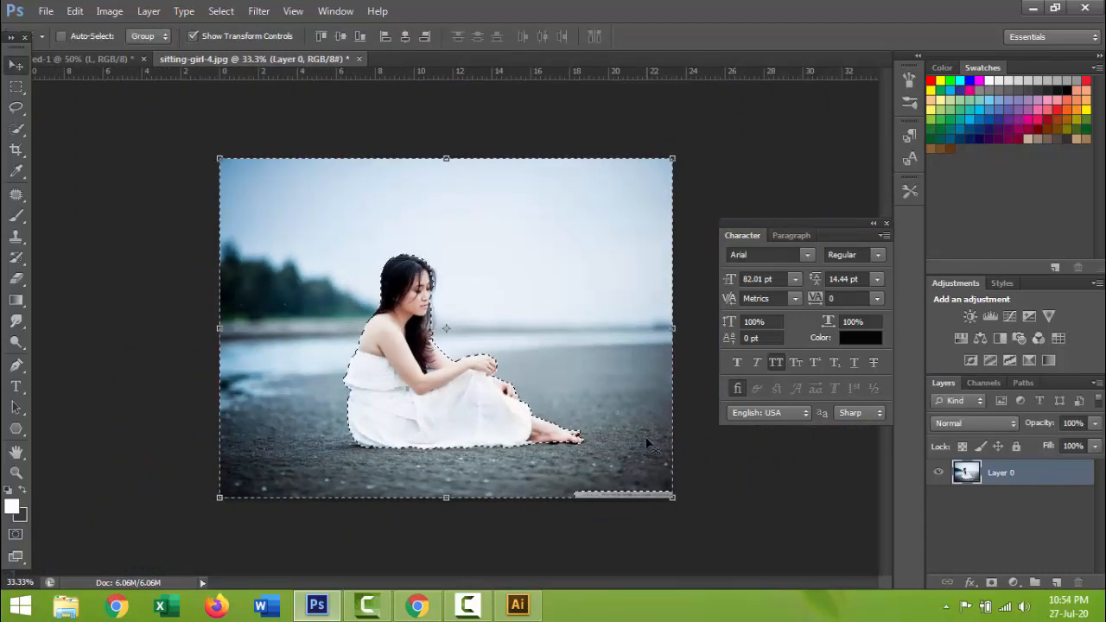
{"action": "left_click_drag", "start_coordinate": [1078, 473], "coordinate": [1057, 583]}
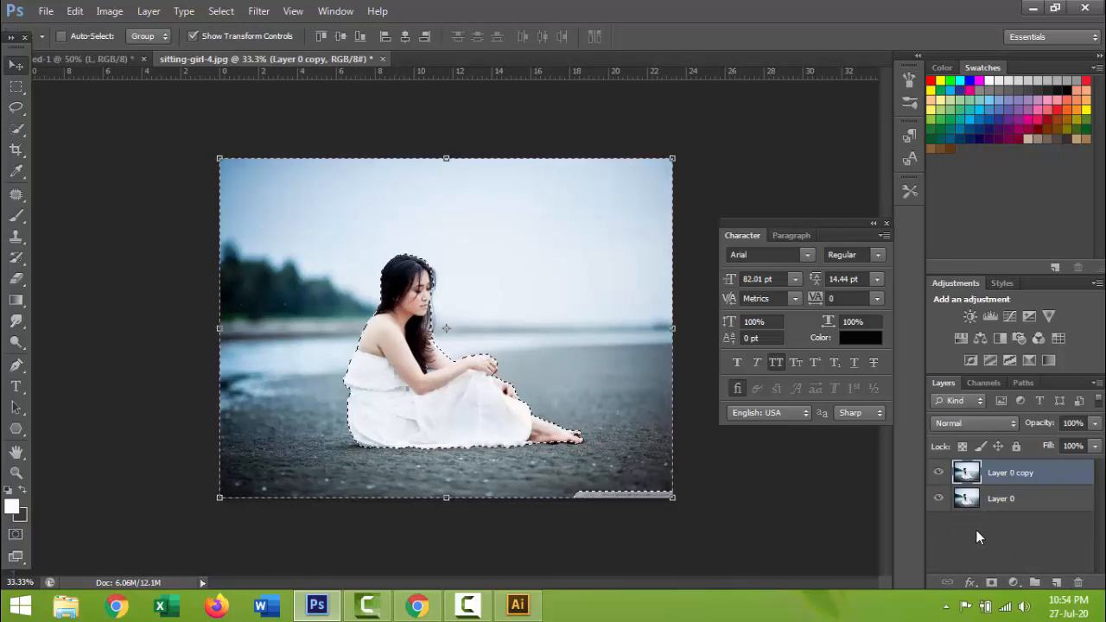
{"action": "left_click", "coordinate": [992, 582]}
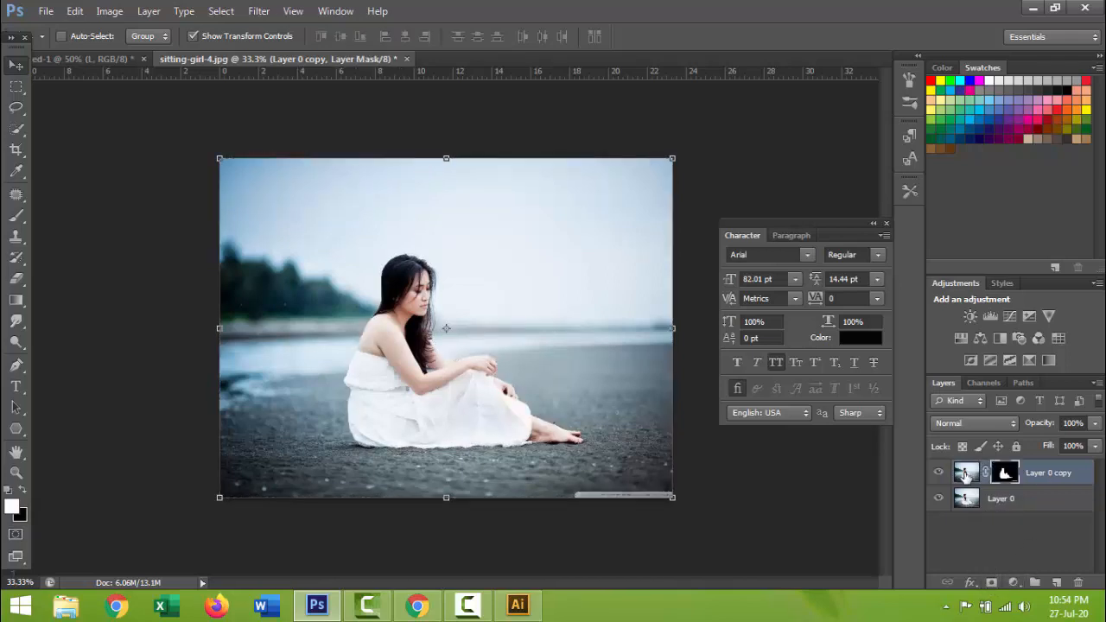
{"action": "right_click", "coordinate": [1002, 476]}
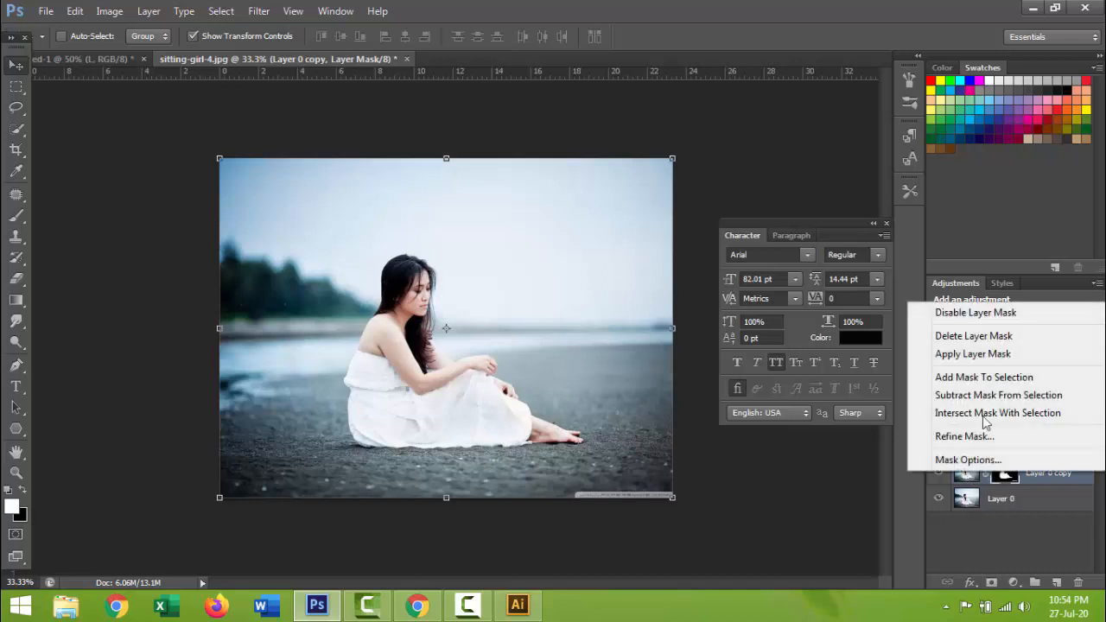
{"action": "left_click", "coordinate": [972, 353]}
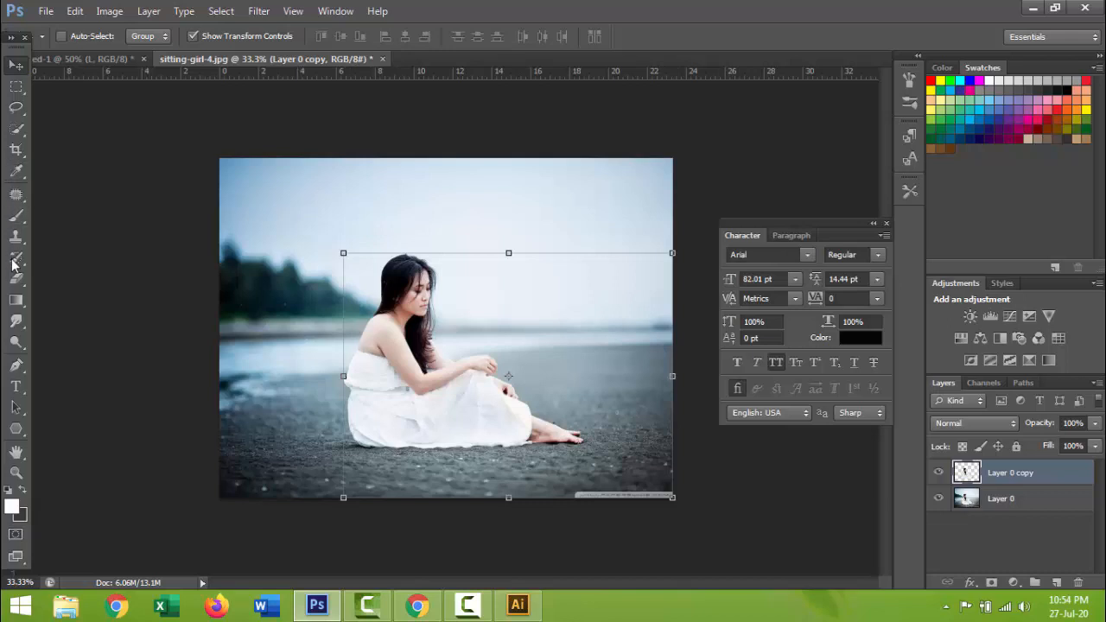
Delete the leftover watermark strip in the lower right corner of the Layer 0 copy and clear the selection.
{"action": "key", "text": "m"}
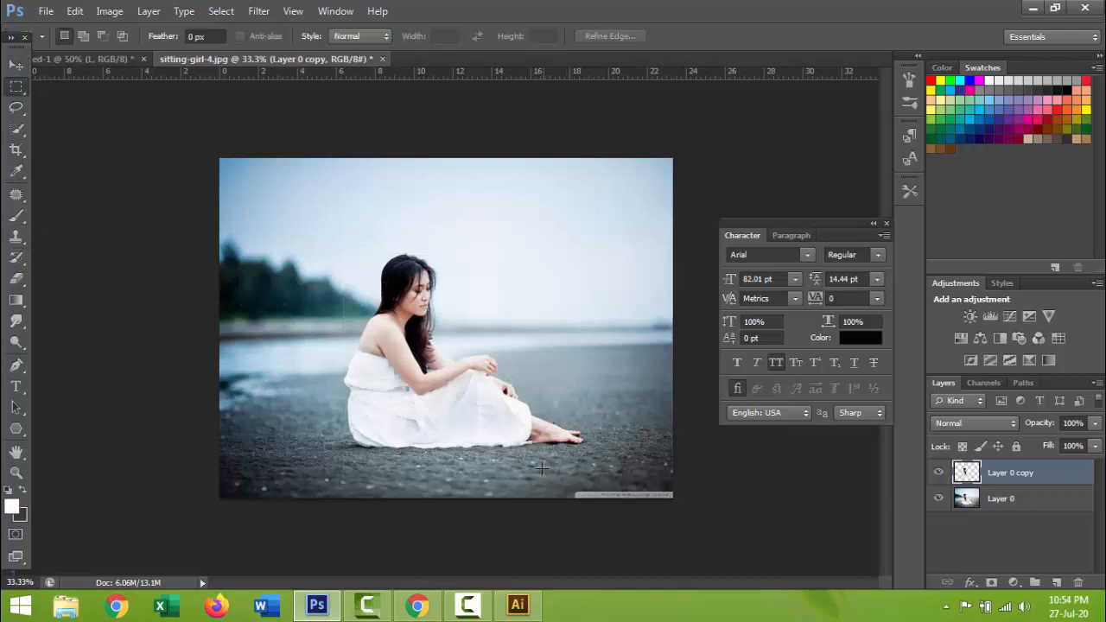
{"action": "left_click_drag", "start_coordinate": [542, 470], "coordinate": [734, 536]}
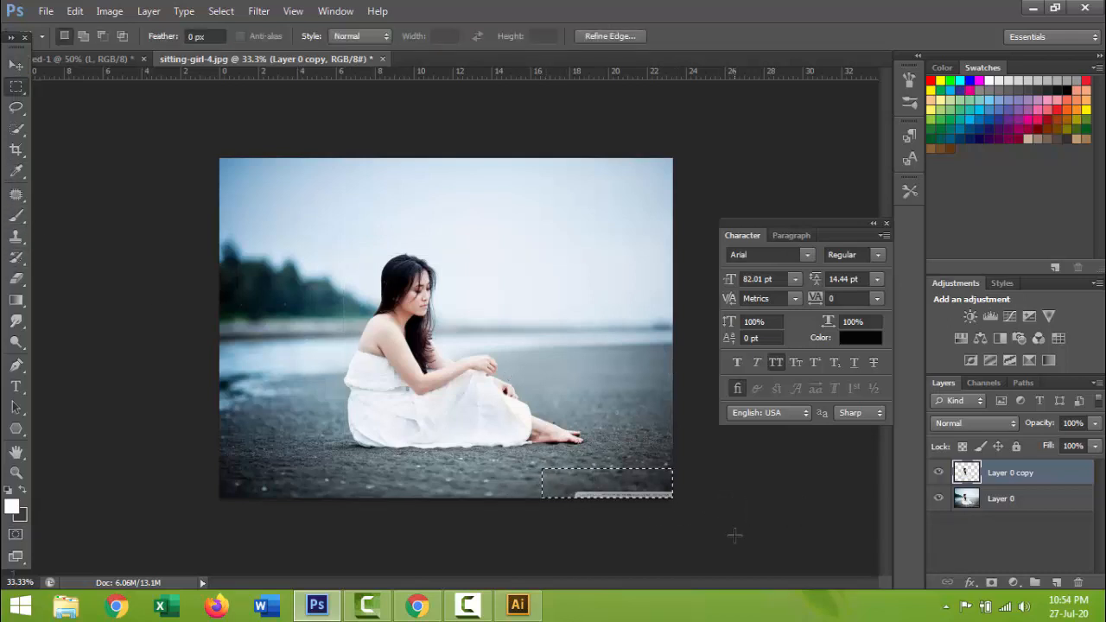
{"action": "key", "text": "ctrl+d"}
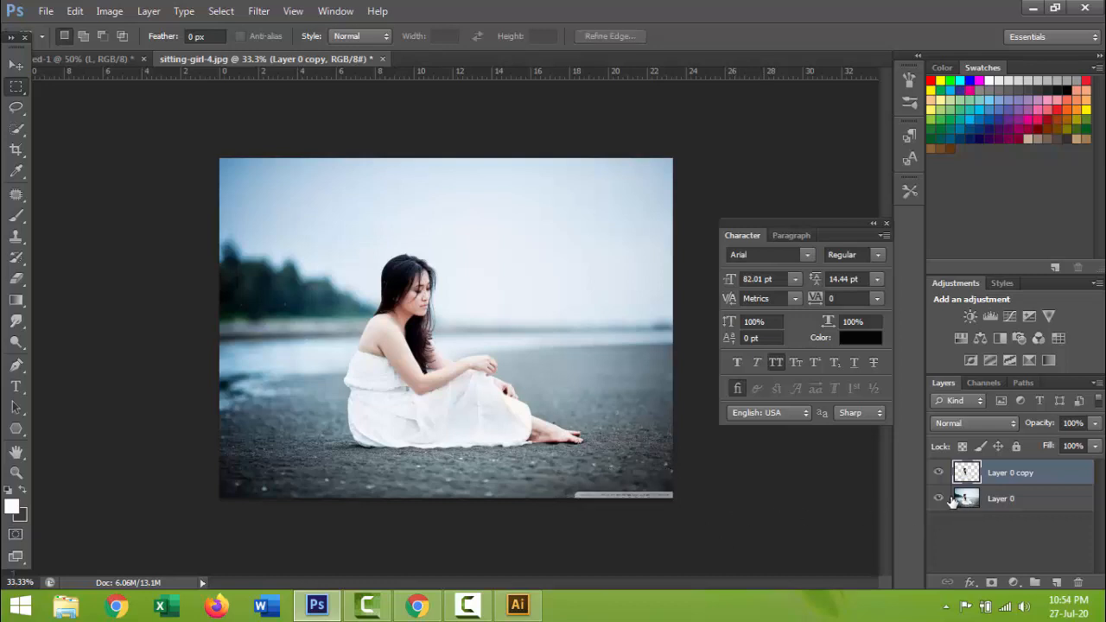
{"action": "left_click", "coordinate": [940, 498]}
{"action": "left_click", "coordinate": [939, 499]}
Move the letter L from the untitled document into the sitting-girl-4.jpg photo.
{"action": "key", "text": "v"}
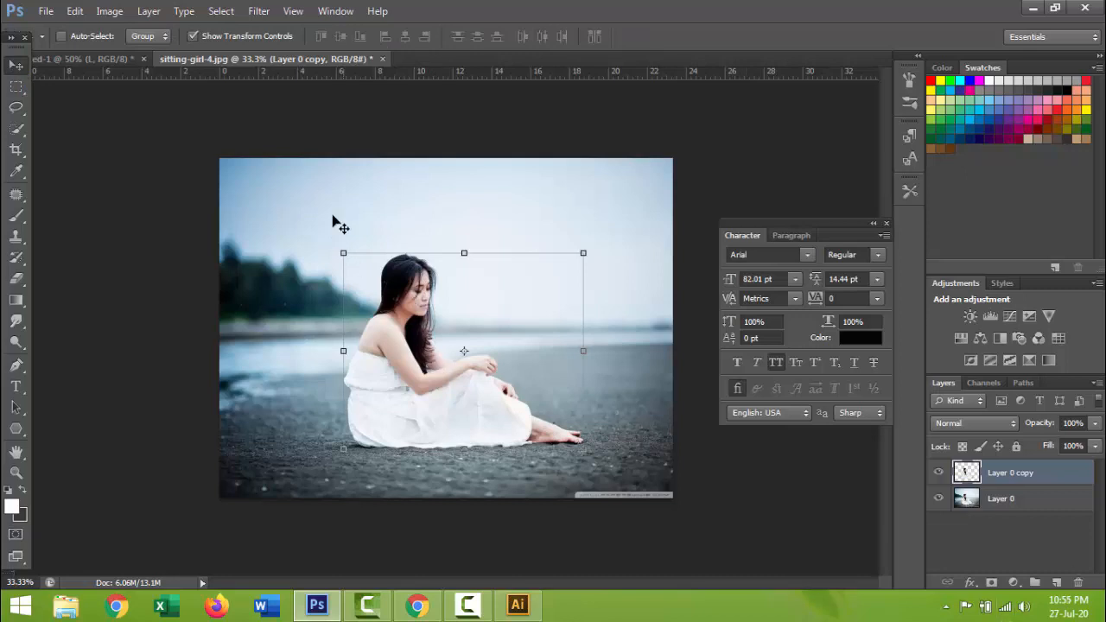
{"action": "left_click", "coordinate": [122, 62]}
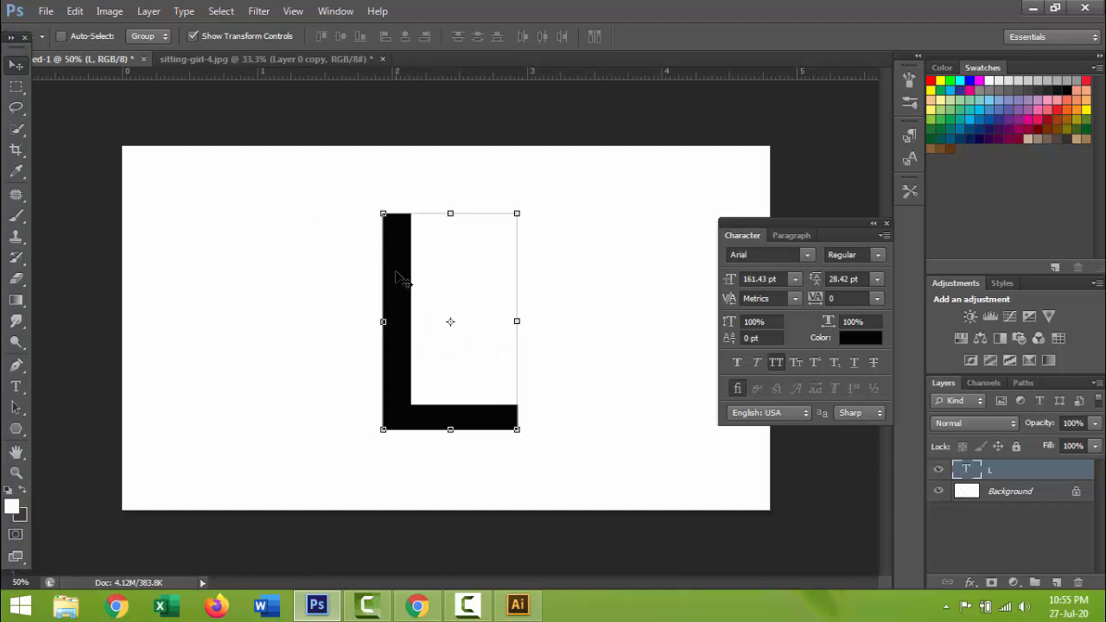
{"action": "left_click_drag", "start_coordinate": [399, 279], "coordinate": [434, 356]}
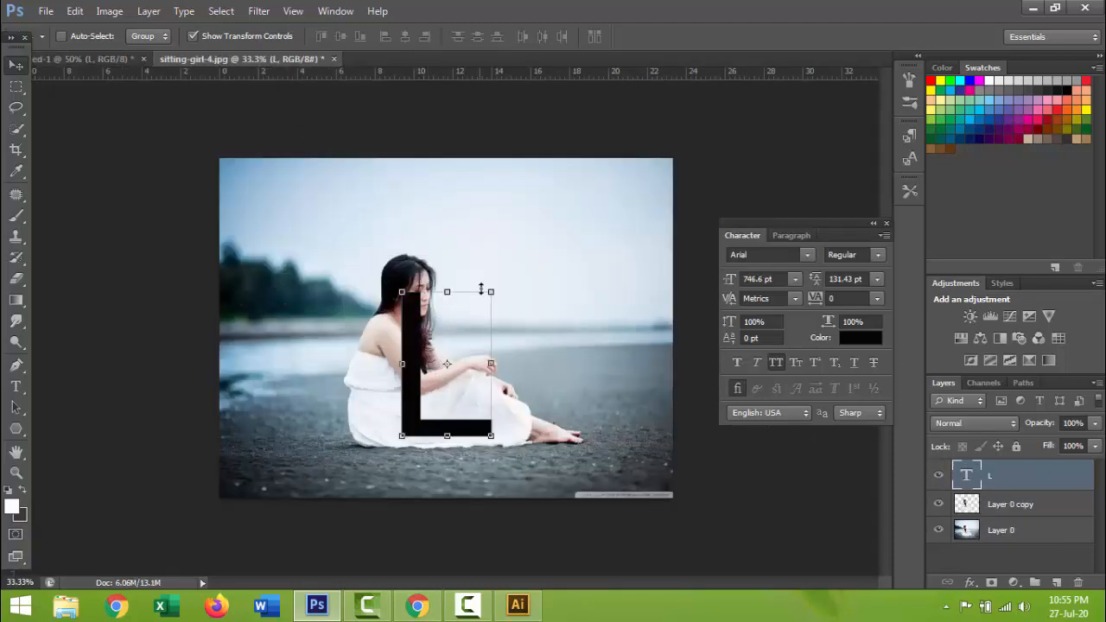
Scale the letter L to about 160% and place it so its stem stands behind the woman's back.
{"action": "mouse_move", "coordinate": [493, 288]}
{"action": "left_mouse_down"}
{"action": "mouse_move", "coordinate": [516, 239]}
{"action": "mouse_move", "coordinate": [490, 296]}
{"action": "left_mouse_up"}
{"action": "left_click_drag", "start_coordinate": [509, 246], "coordinate": [531, 195]}
{"action": "left_click_drag", "start_coordinate": [418, 315], "coordinate": [347, 336]}
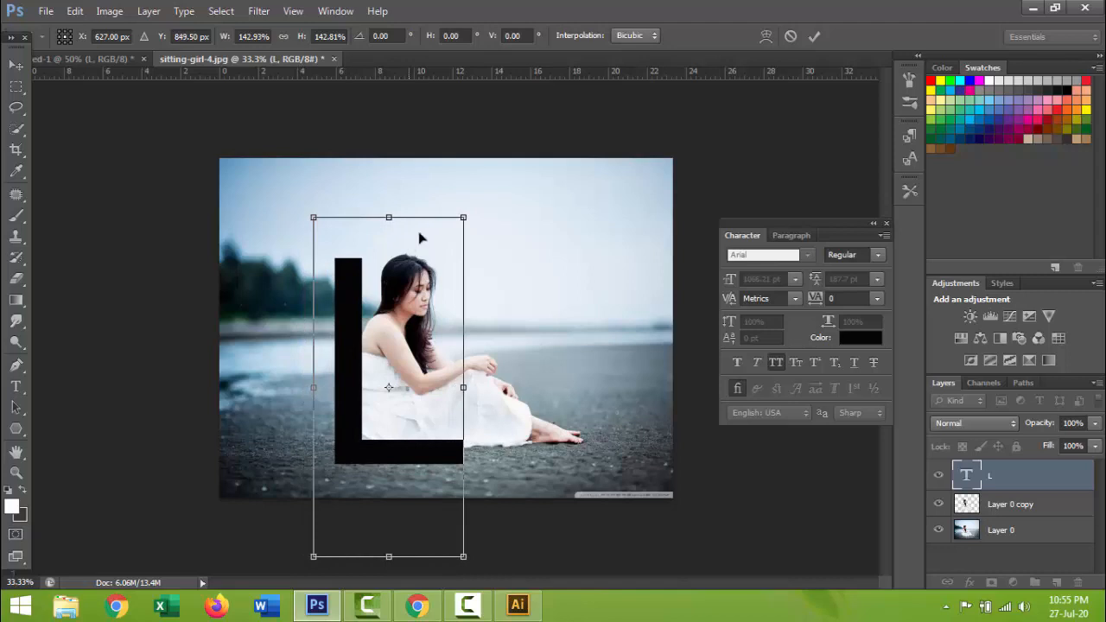
{"action": "left_click_drag", "start_coordinate": [464, 217], "coordinate": [481, 198]}
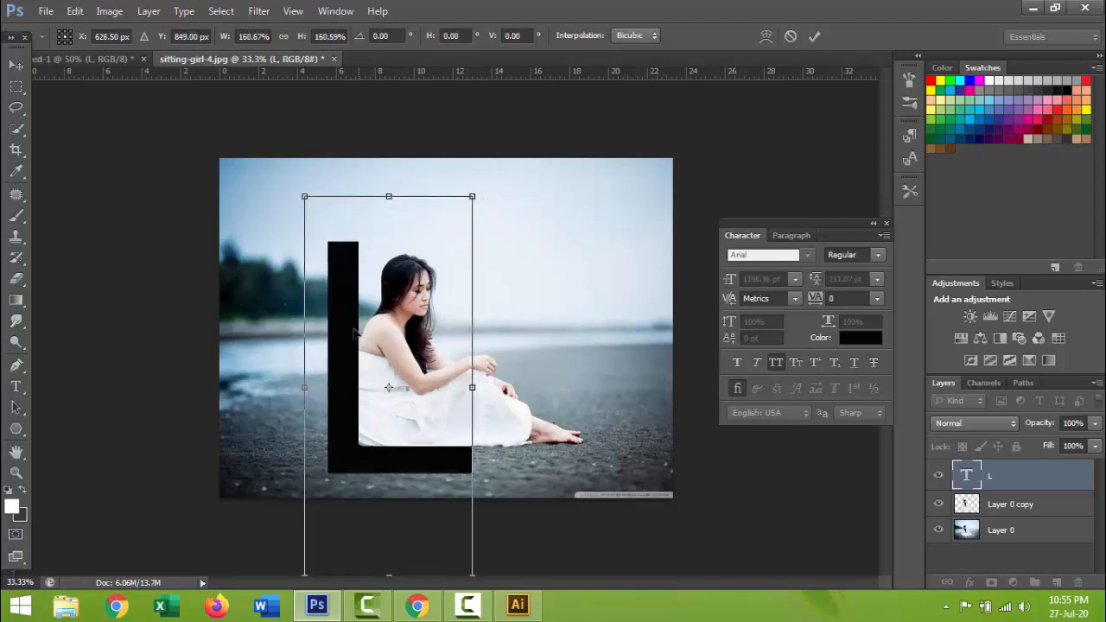
{"action": "left_click_drag", "start_coordinate": [346, 330], "coordinate": [347, 322]}
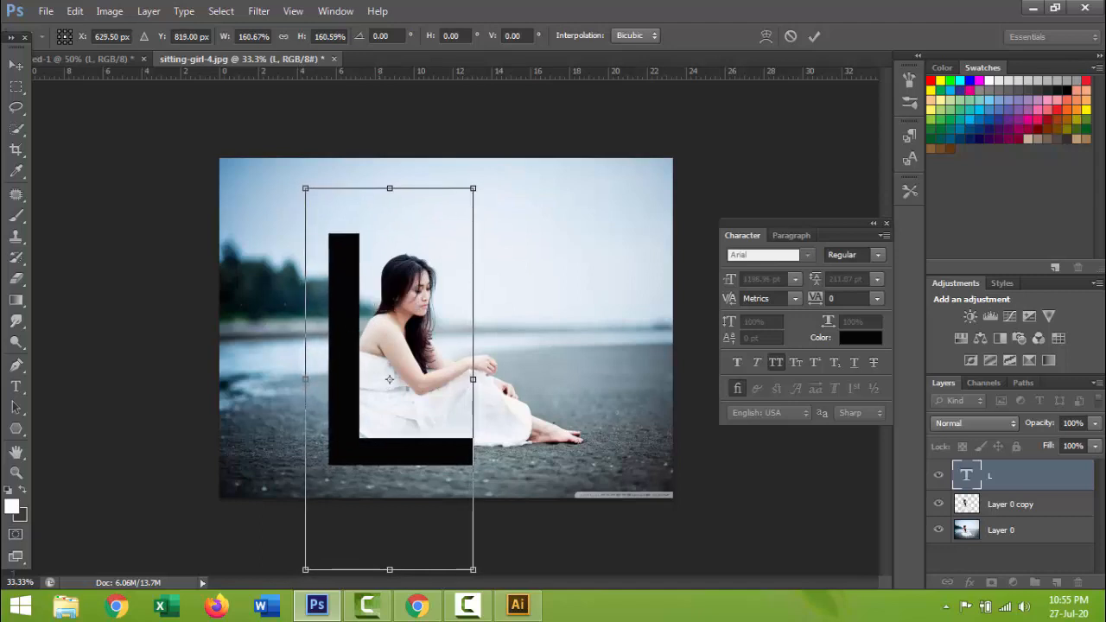
Lower the L layer's opacity to 58% and shift the letter up and right to overlap the woman's back and dress.
{"action": "left_click", "coordinate": [1094, 424]}
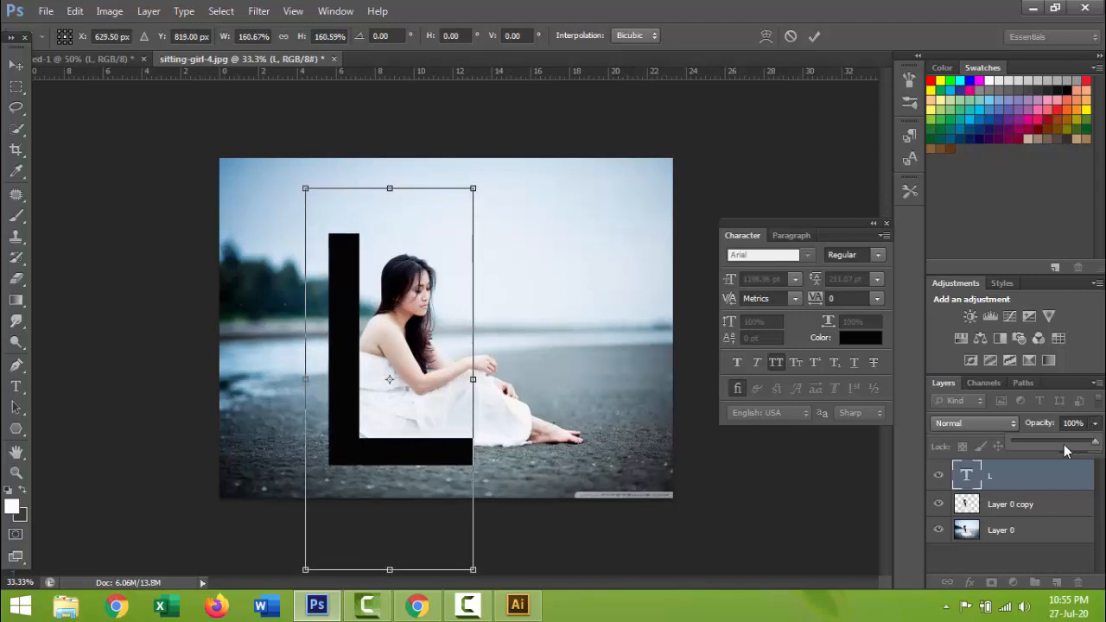
{"action": "left_click_drag", "start_coordinate": [389, 460], "coordinate": [405, 446]}
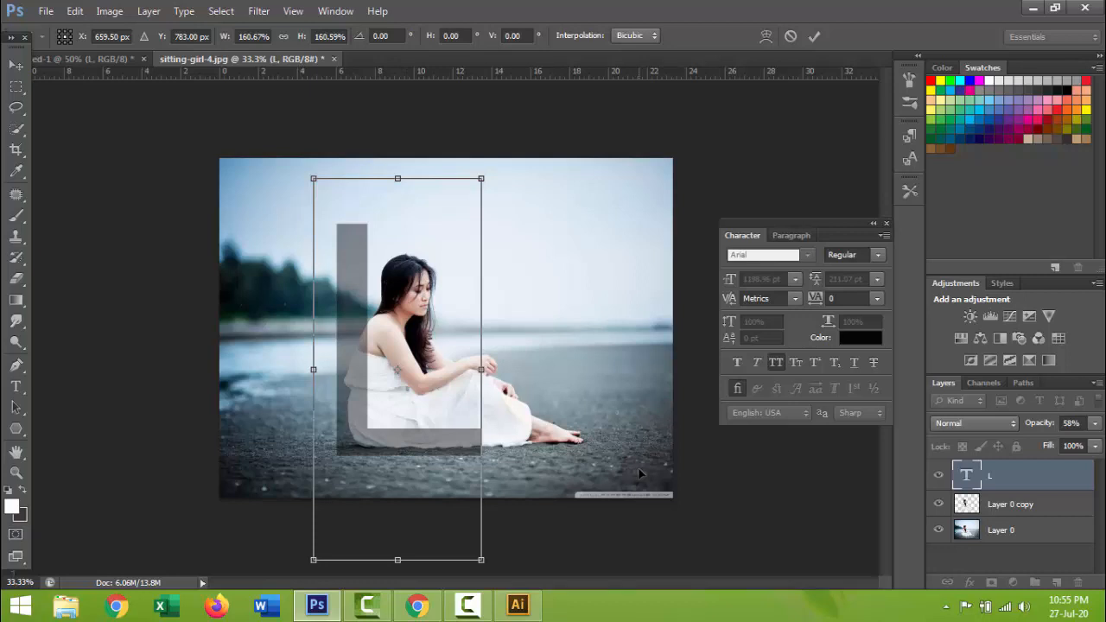
Enlarge the letter L to about 109% and shift it right and down so its foot runs beneath the dress.
{"action": "key", "text": "Return"}
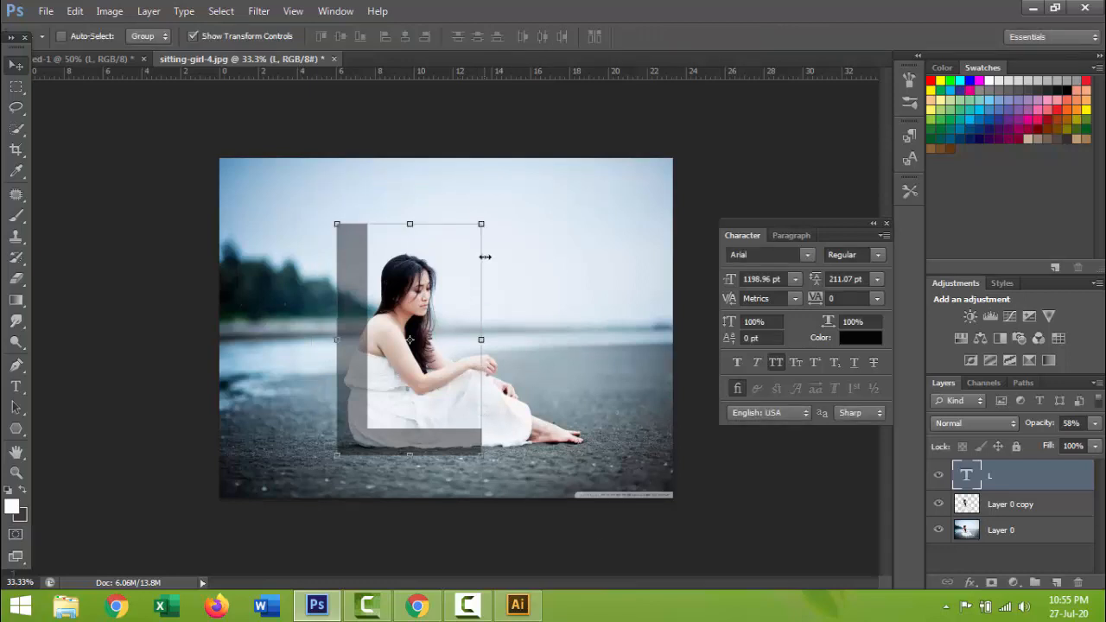
{"action": "left_click_drag", "start_coordinate": [482, 339], "coordinate": [507, 195]}
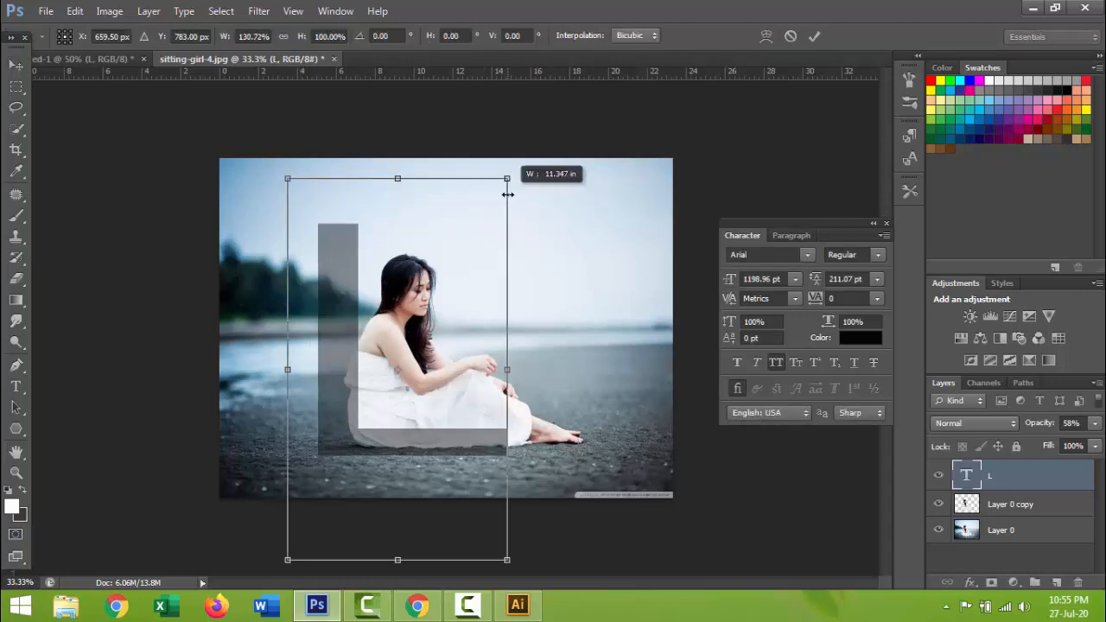
{"action": "key", "text": "ctrl+z"}
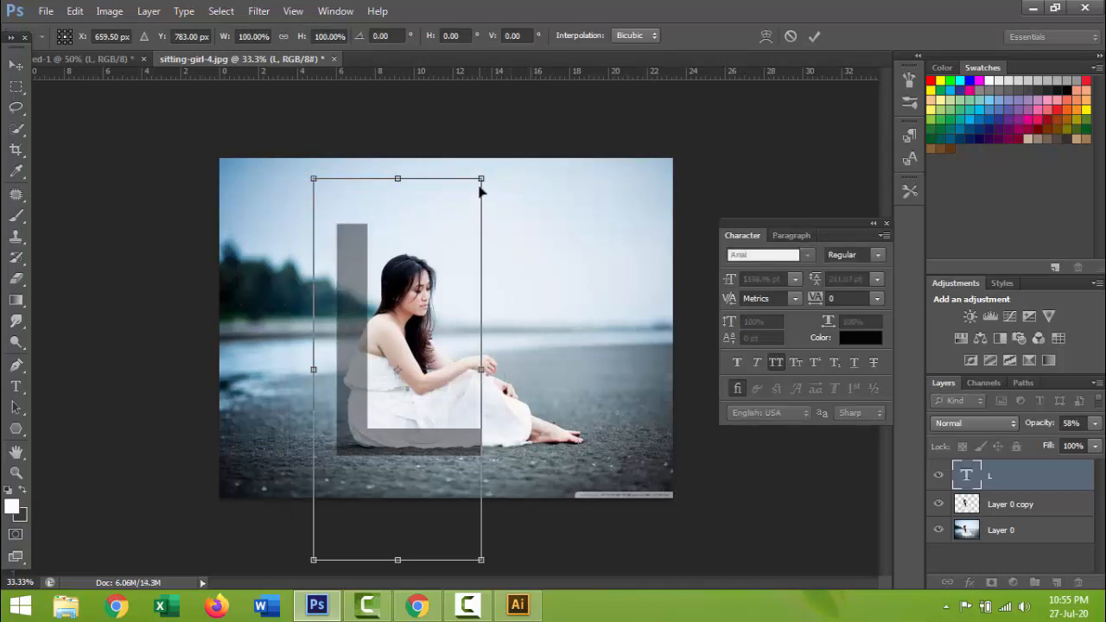
{"action": "left_click_drag", "start_coordinate": [484, 177], "coordinate": [490, 160]}
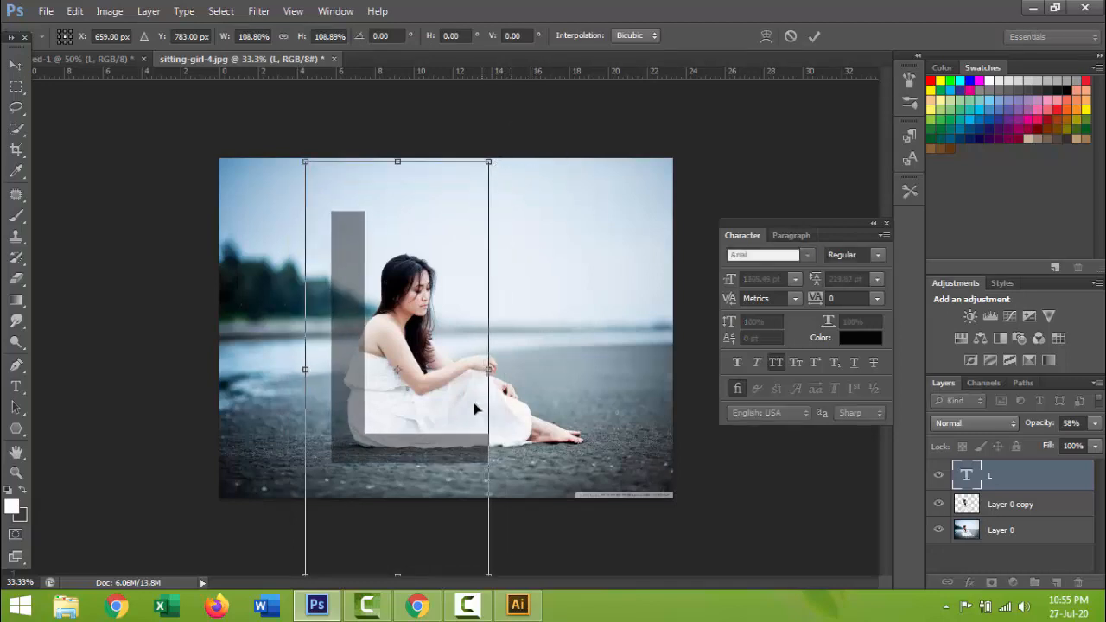
{"action": "left_click_drag", "start_coordinate": [471, 450], "coordinate": [477, 451]}
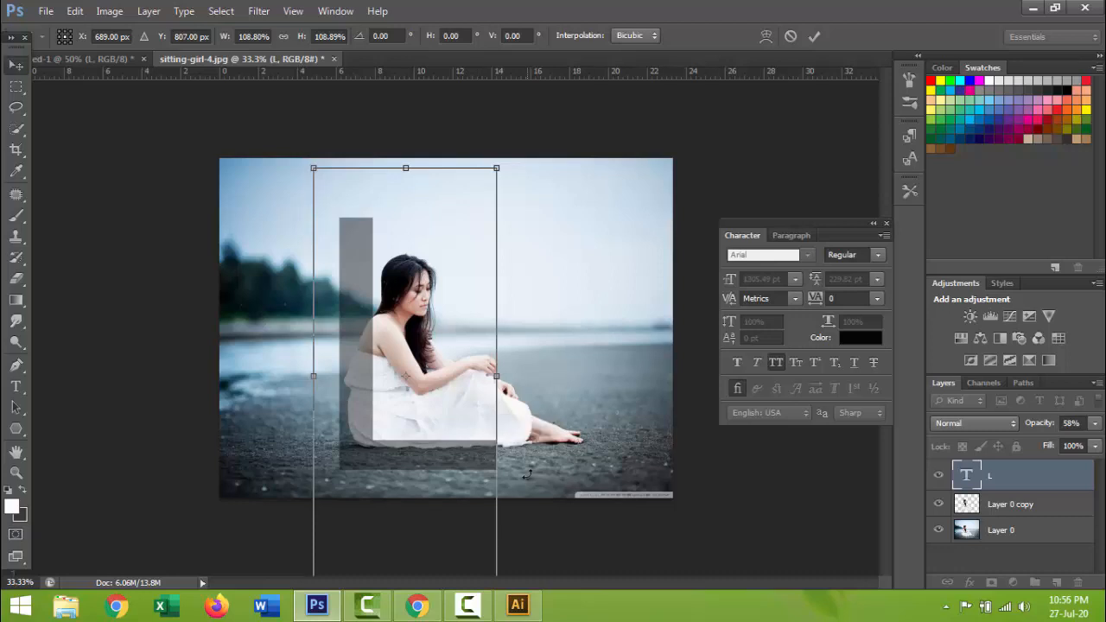
{"action": "key", "text": "Return"}
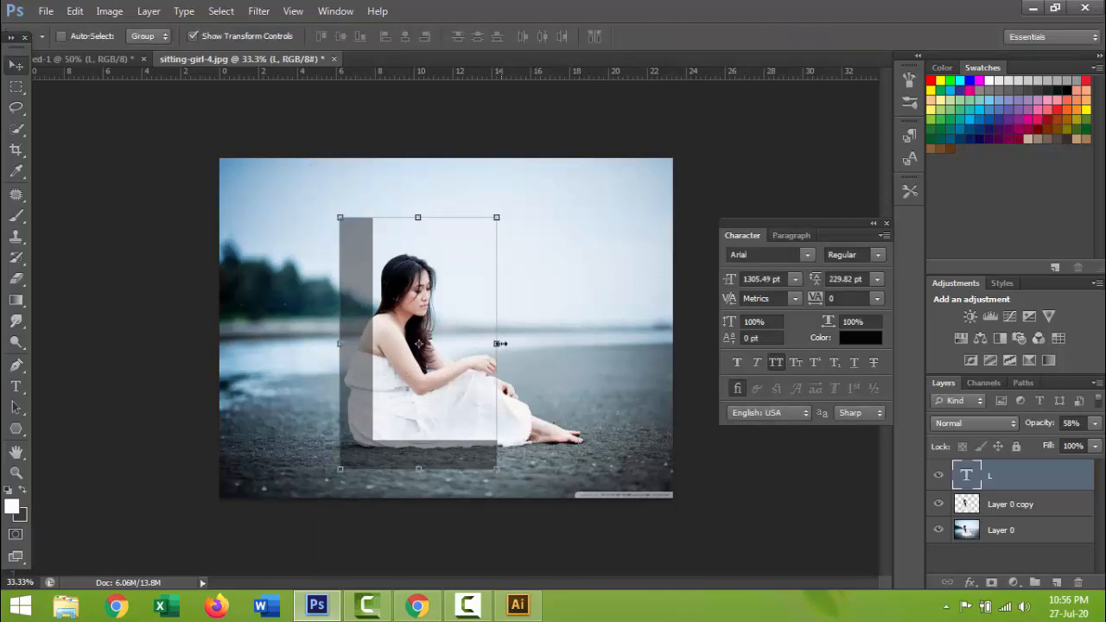
{"action": "left_click_drag", "start_coordinate": [500, 343], "coordinate": [562, 343]}
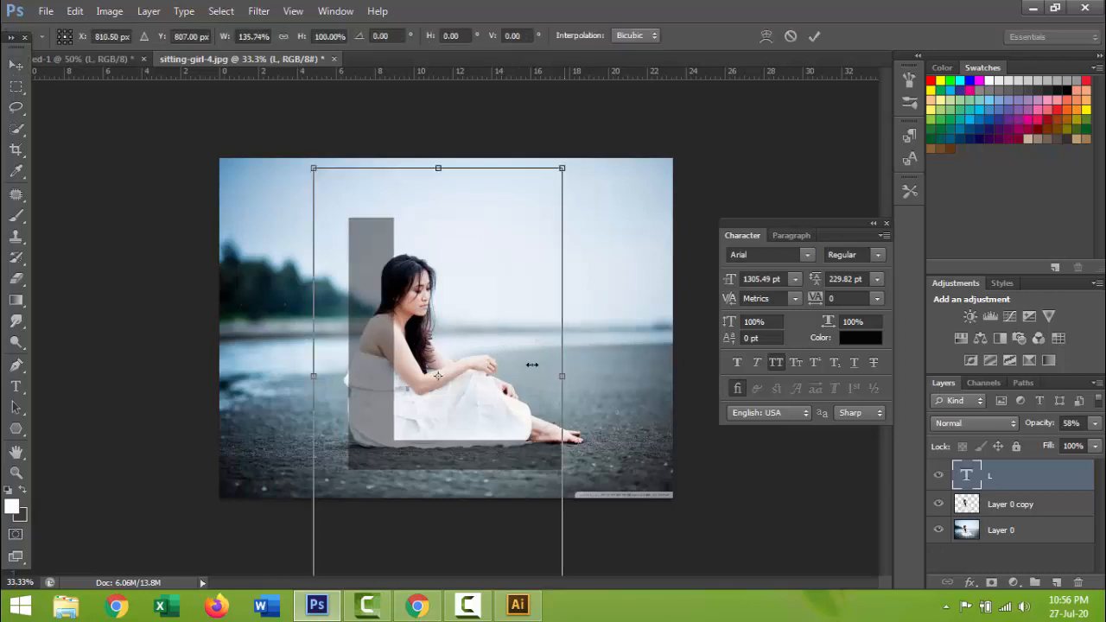
{"action": "key", "text": "ctrl+z"}
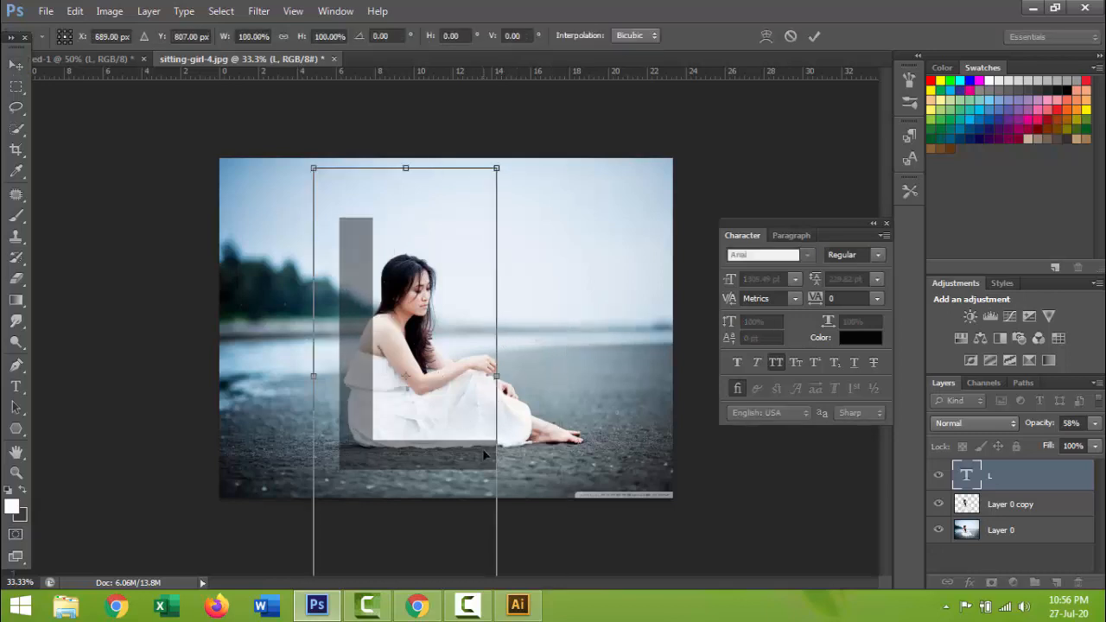
{"action": "key", "text": "Return"}
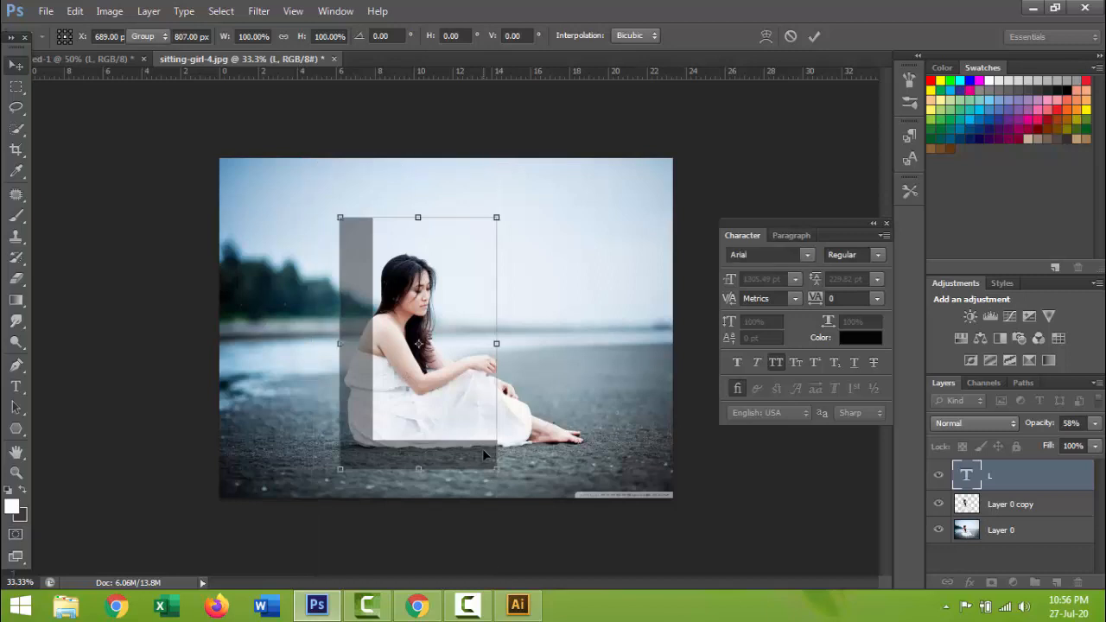
Load the L layer's outline as a selection and extend its foot with a rectangular marquee to just past the woman's toes.
{"action": "left_click", "coordinate": [968, 475], "text": "ctrl"}
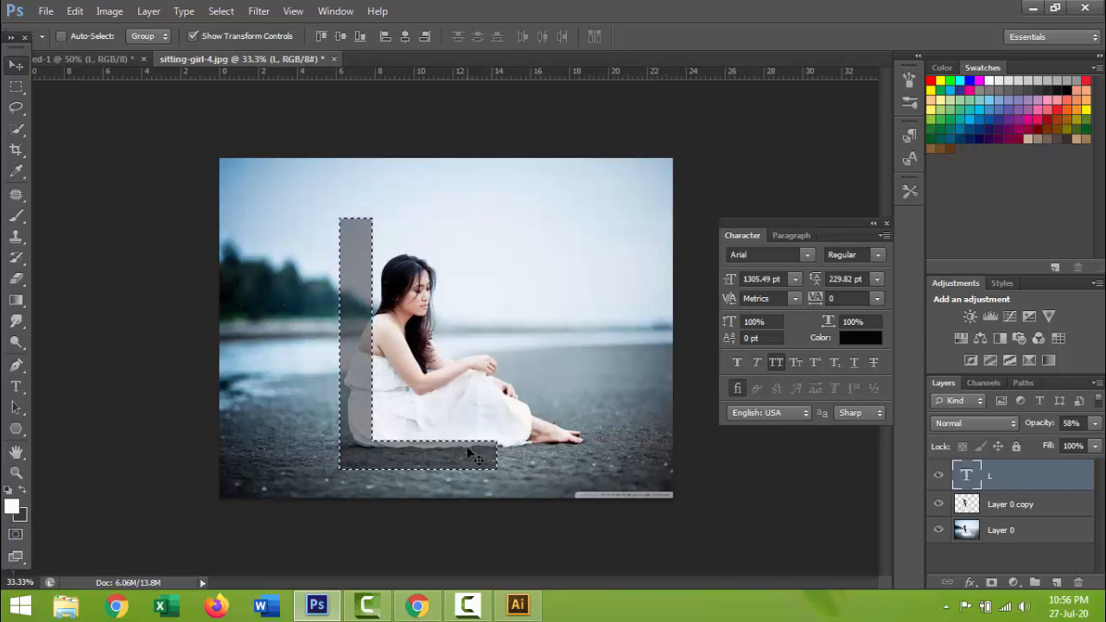
{"action": "key", "text": "m"}
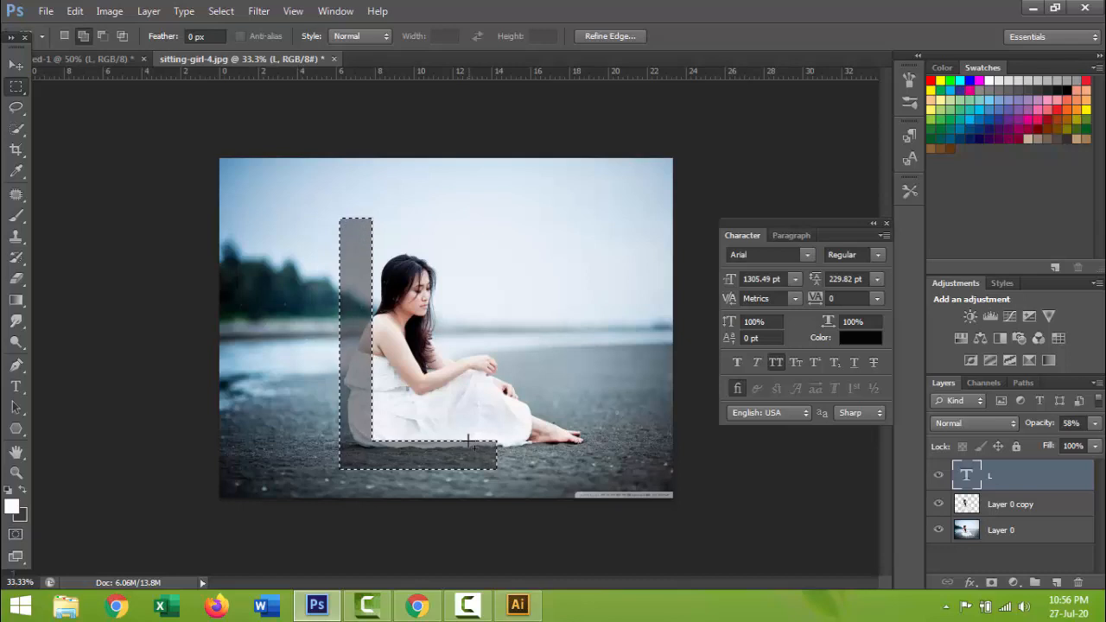
{"action": "left_click_drag", "start_coordinate": [481, 442], "coordinate": [600, 472]}
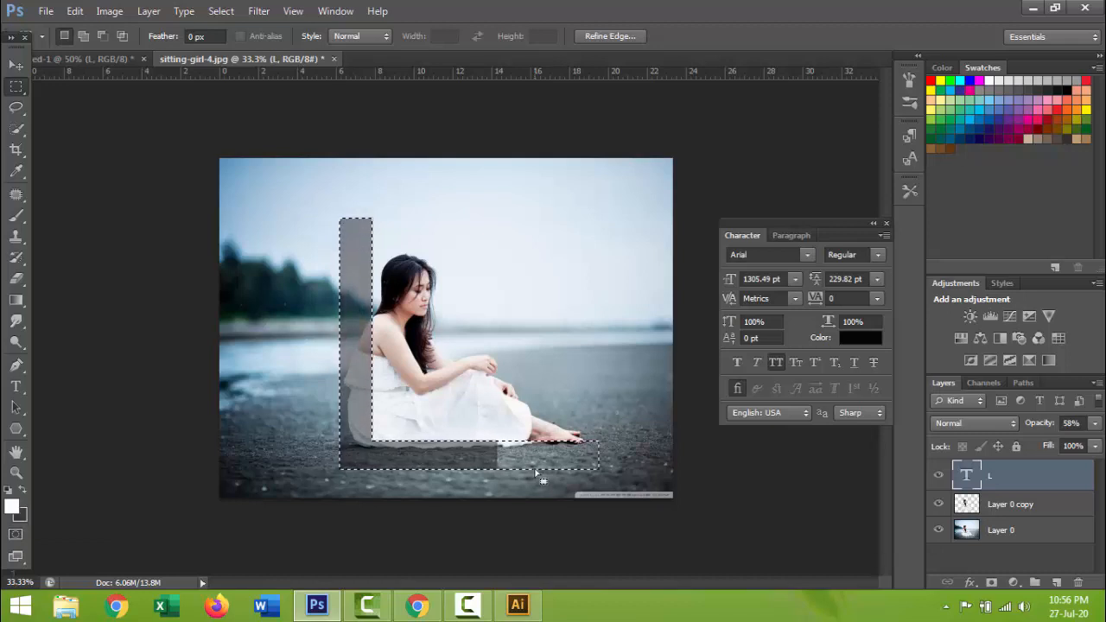
Hide the L layer and erase everything outside the L-shaped selection on Layer 0 with a size 300 eraser, clearing the selection when done.
{"action": "left_click", "coordinate": [939, 476]}
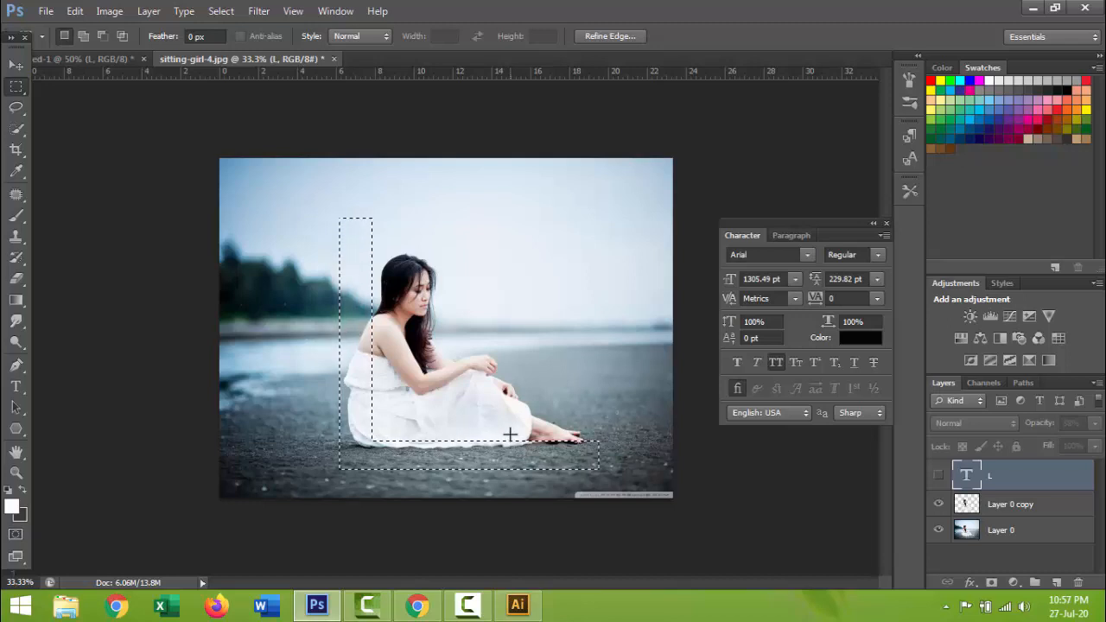
{"action": "left_click", "coordinate": [969, 533]}
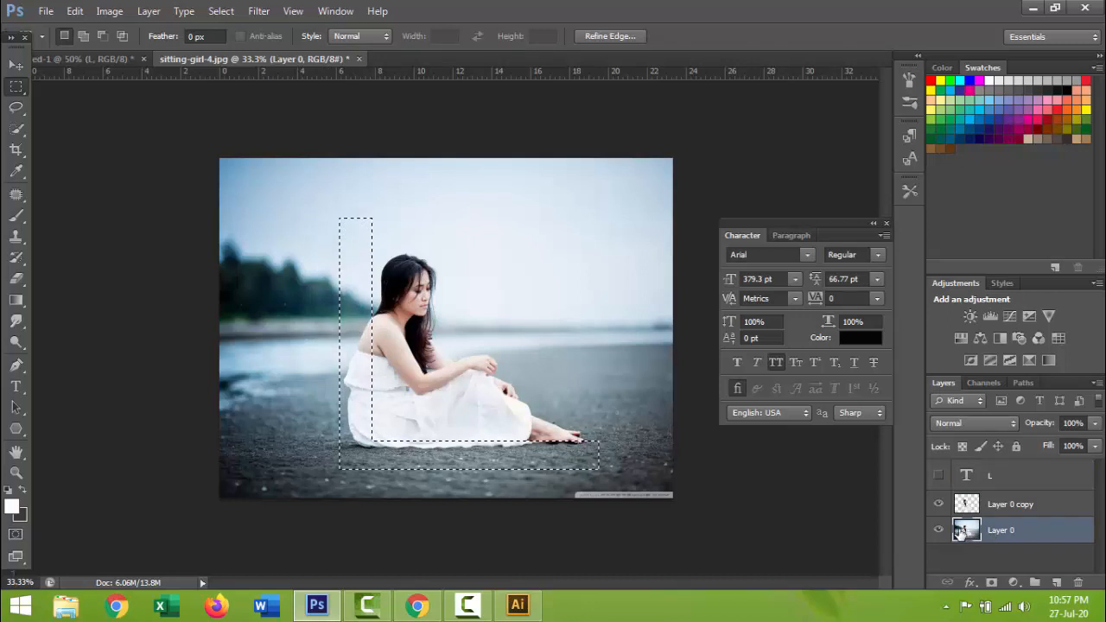
{"action": "left_click", "coordinate": [16, 278]}
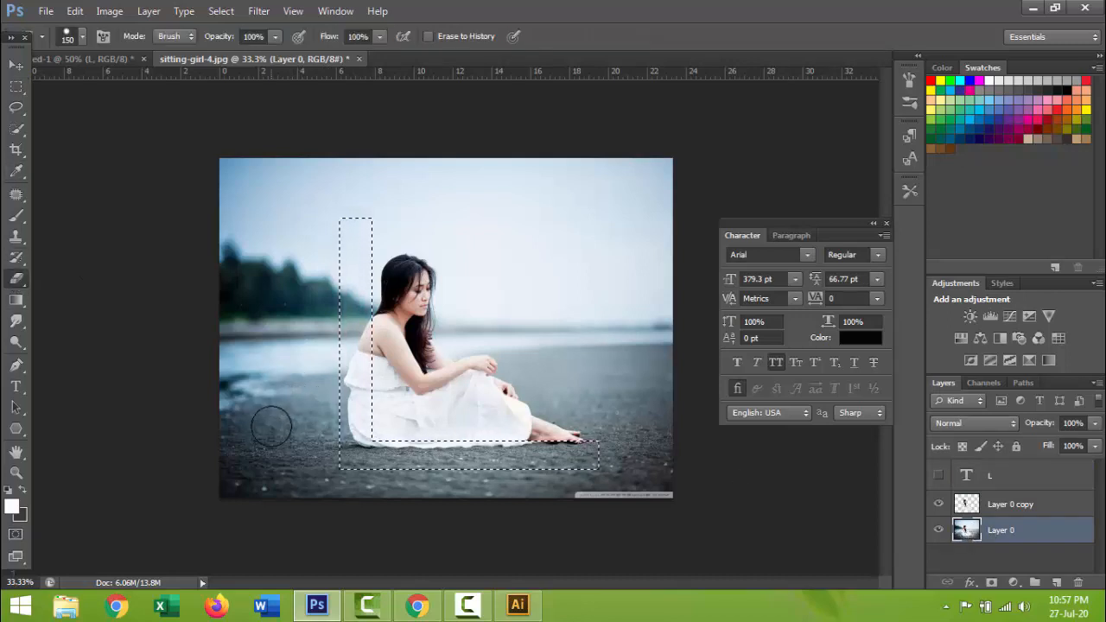
{"action": "key", "text": "bracketright"}
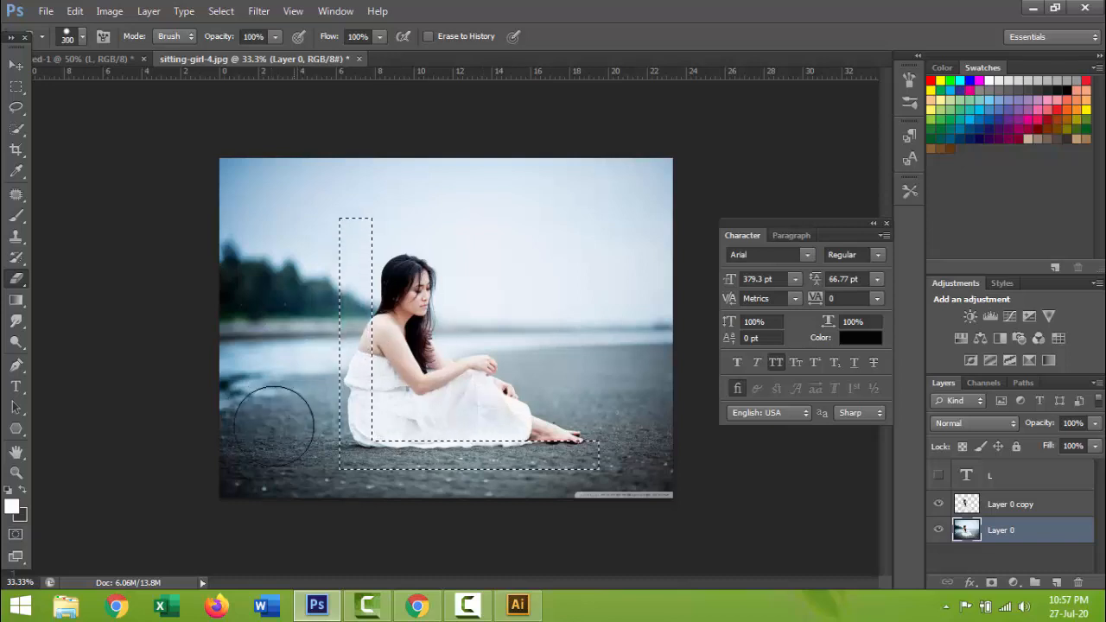
{"action": "key", "text": "bracketright"}
{"action": "key", "text": "bracketright"}
{"action": "key", "text": "ctrl+shift+i"}
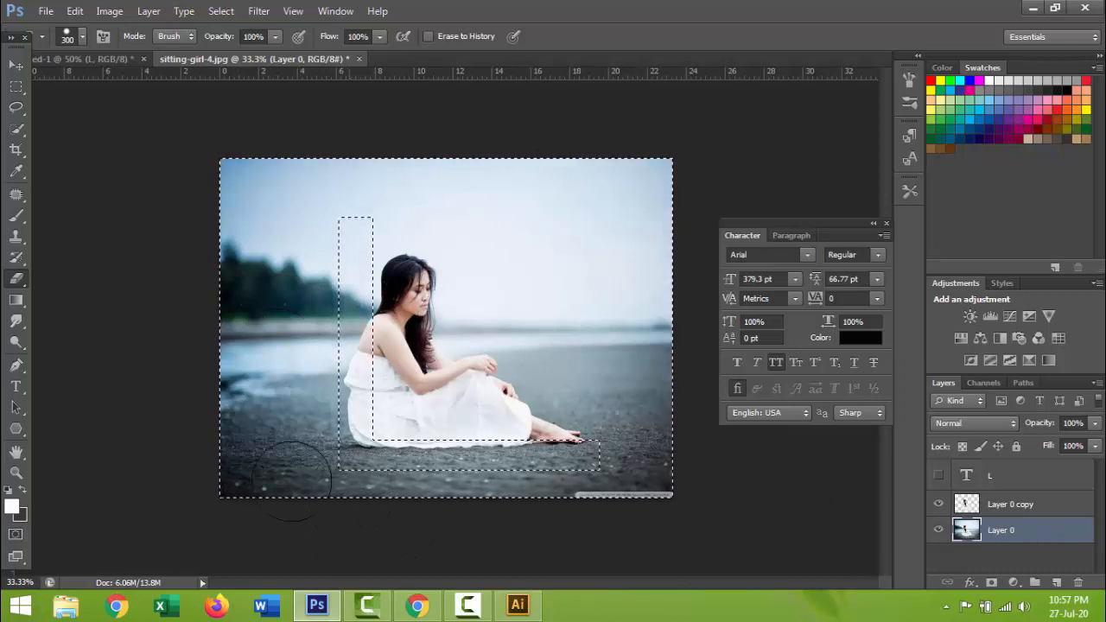
{"action": "mouse_move", "coordinate": [253, 484]}
{"action": "left_mouse_down"}
{"action": "mouse_move", "coordinate": [234, 419]}
{"action": "mouse_move", "coordinate": [246, 331]}
{"action": "mouse_move", "coordinate": [238, 245]}
{"action": "mouse_move", "coordinate": [256, 178]}
{"action": "mouse_move", "coordinate": [233, 168]}
{"action": "mouse_move", "coordinate": [329, 198]}
{"action": "mouse_move", "coordinate": [390, 182]}
{"action": "mouse_move", "coordinate": [649, 158]}
{"action": "mouse_move", "coordinate": [672, 172]}
{"action": "mouse_move", "coordinate": [665, 188]}
{"action": "mouse_move", "coordinate": [420, 202]}
{"action": "left_mouse_up"}
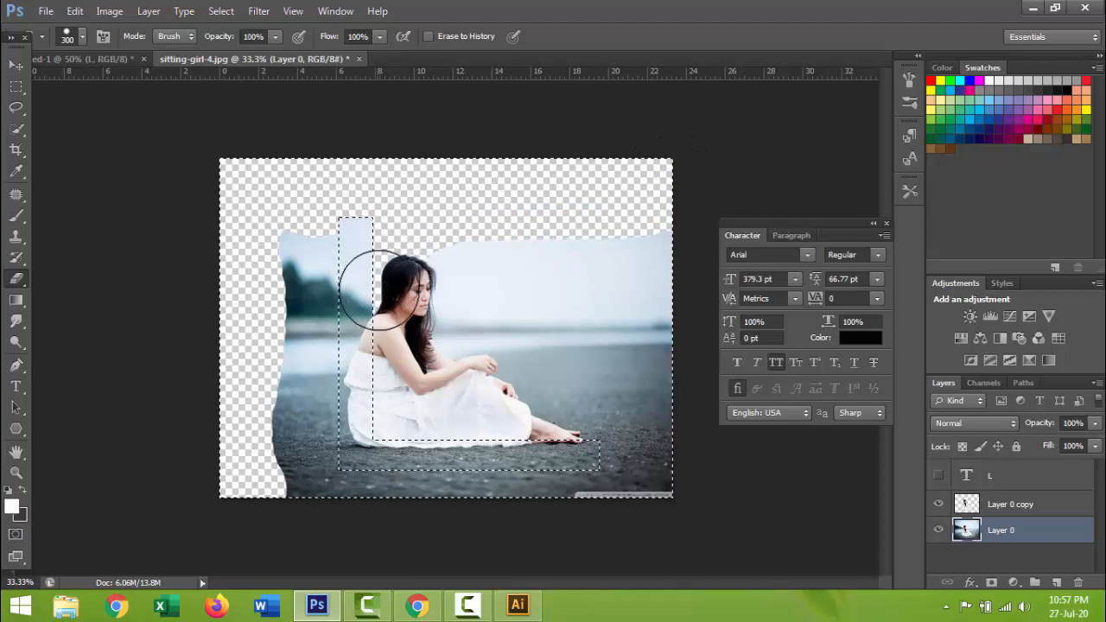
{"action": "mouse_move", "coordinate": [380, 290]}
{"action": "left_mouse_down"}
{"action": "mouse_move", "coordinate": [606, 238]}
{"action": "mouse_move", "coordinate": [660, 238]}
{"action": "mouse_move", "coordinate": [573, 288]}
{"action": "mouse_move", "coordinate": [455, 309]}
{"action": "mouse_move", "coordinate": [437, 334]}
{"action": "mouse_move", "coordinate": [470, 345]}
{"action": "mouse_move", "coordinate": [665, 317]}
{"action": "mouse_move", "coordinate": [673, 372]}
{"action": "mouse_move", "coordinate": [500, 393]}
{"action": "mouse_move", "coordinate": [666, 430]}
{"action": "mouse_move", "coordinate": [575, 477]}
{"action": "mouse_move", "coordinate": [691, 500]}
{"action": "mouse_move", "coordinate": [276, 479]}
{"action": "mouse_move", "coordinate": [289, 417]}
{"action": "mouse_move", "coordinate": [282, 261]}
{"action": "mouse_move", "coordinate": [265, 221]}
{"action": "mouse_move", "coordinate": [314, 217]}
{"action": "mouse_move", "coordinate": [331, 497]}
{"action": "mouse_move", "coordinate": [325, 228]}
{"action": "mouse_move", "coordinate": [357, 232]}
{"action": "mouse_move", "coordinate": [420, 438]}
{"action": "left_mouse_up"}
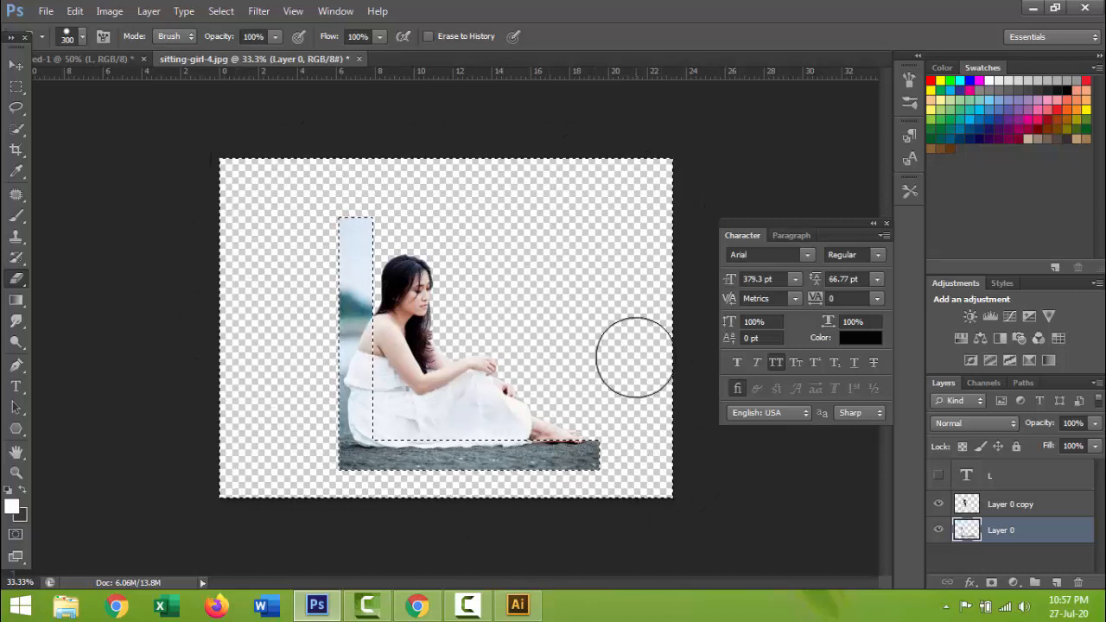
{"action": "key", "text": "ctrl+d"}
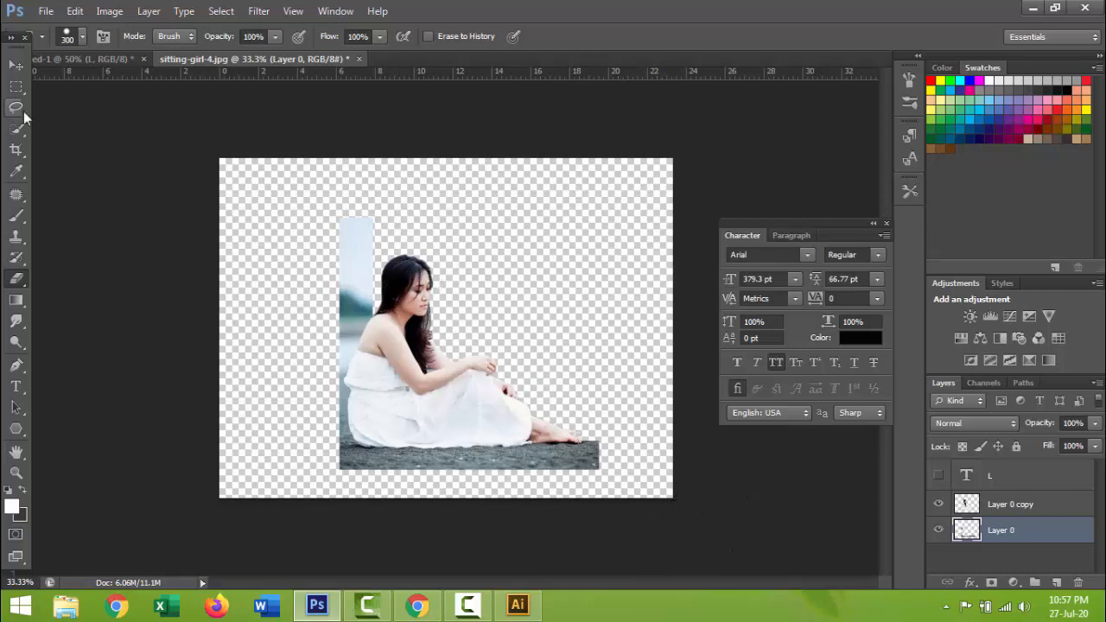
Compare the L-shaped backdrop with and without the Layer 0 copy cutout of the woman.
{"action": "left_click", "coordinate": [15, 66]}
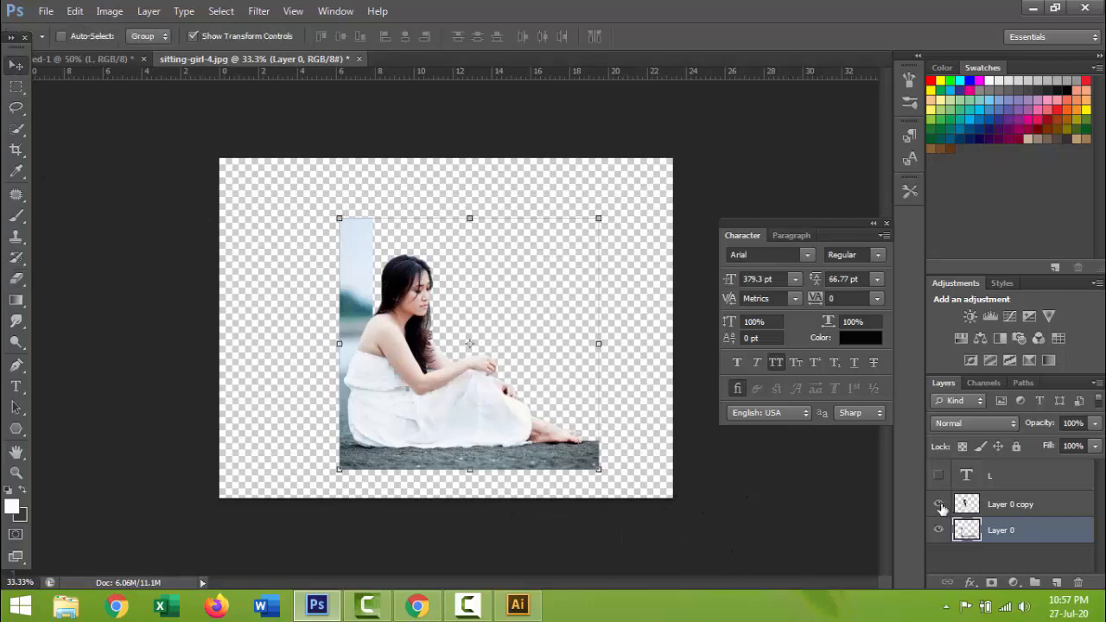
{"action": "left_click", "coordinate": [941, 506]}
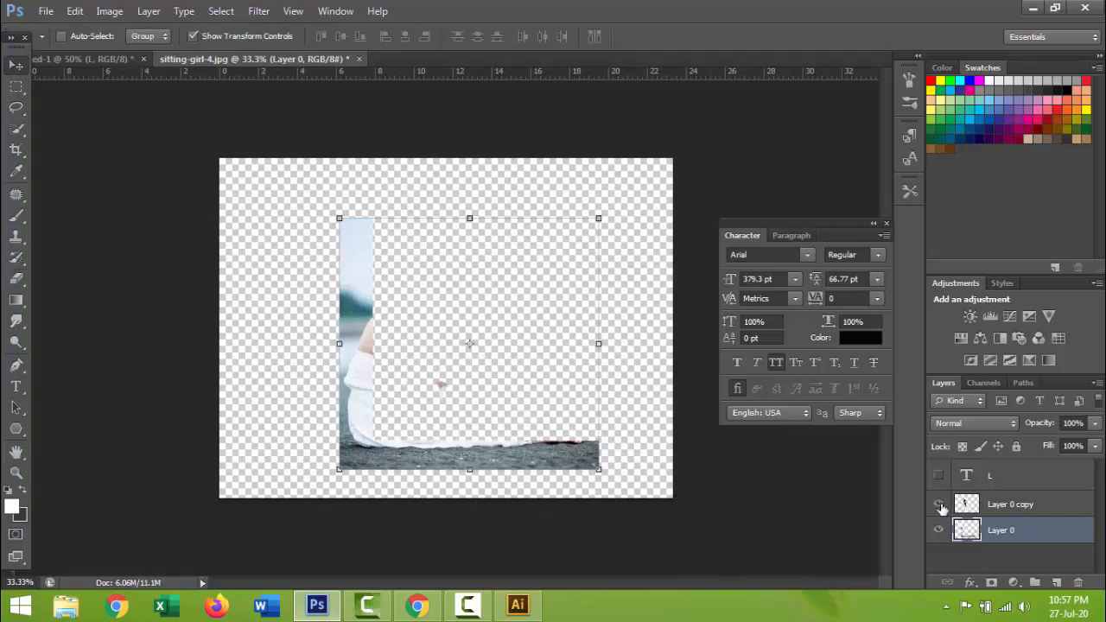
{"action": "left_click", "coordinate": [940, 505]}
{"action": "left_click", "coordinate": [940, 505]}
{"action": "left_click", "coordinate": [941, 505]}
{"action": "left_click", "coordinate": [940, 506]}
{"action": "left_click", "coordinate": [940, 506]}
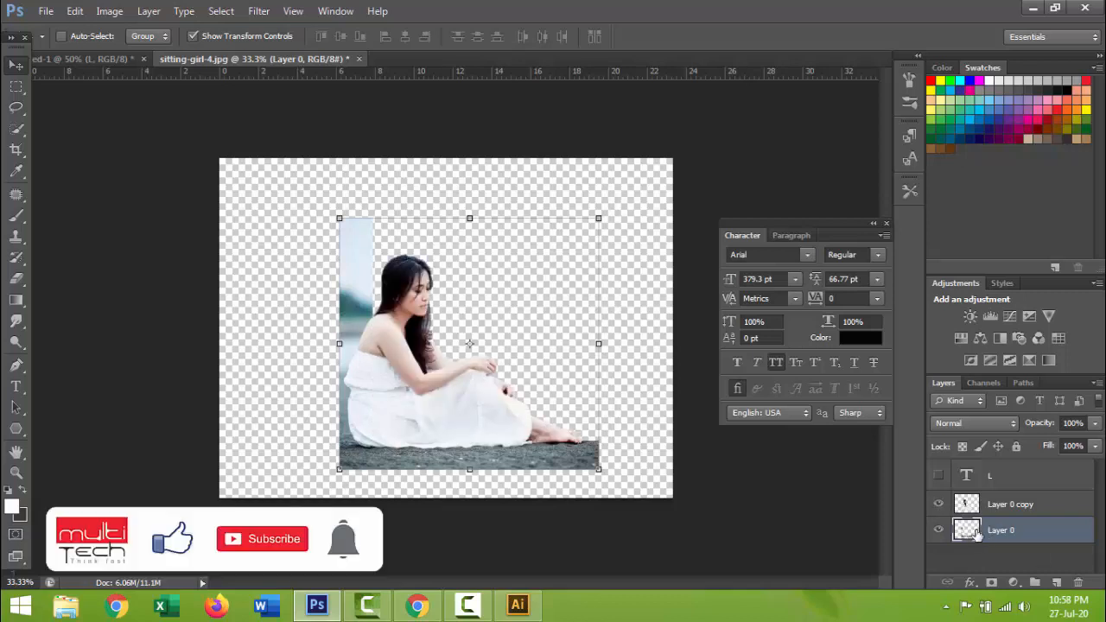
Add a Curves adjustment layer masked to the L shape above Layer 0 and lower its white point to darken the backdrop.
{"action": "left_click", "coordinate": [1013, 584]}
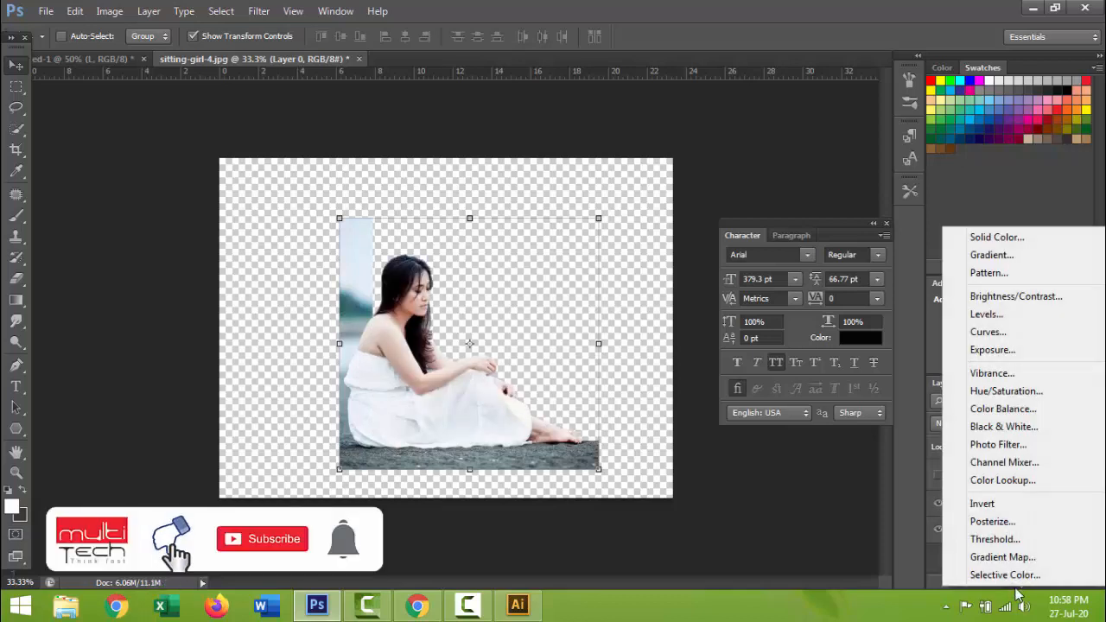
{"action": "left_click", "coordinate": [1001, 332]}
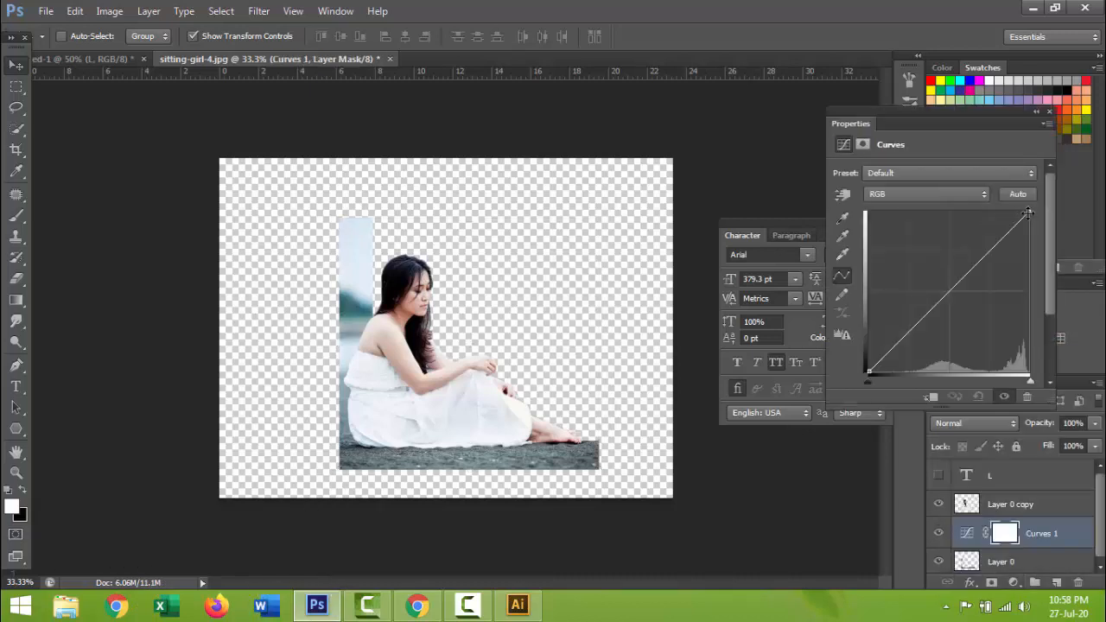
{"action": "left_click_drag", "start_coordinate": [1028, 213], "coordinate": [1029, 254]}
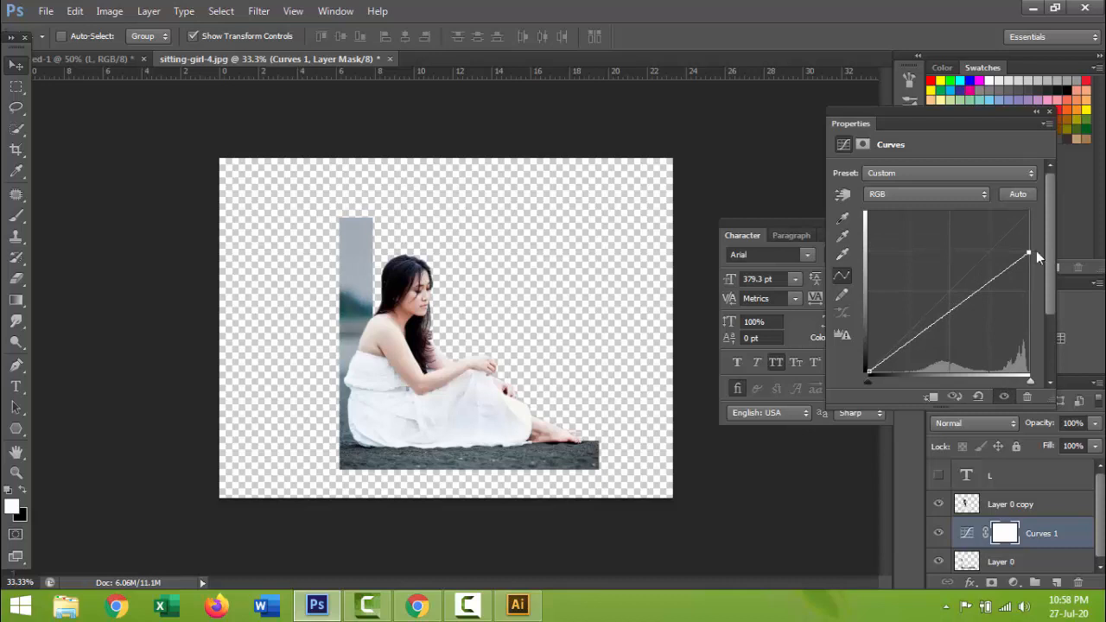
{"action": "left_click", "coordinate": [1051, 112]}
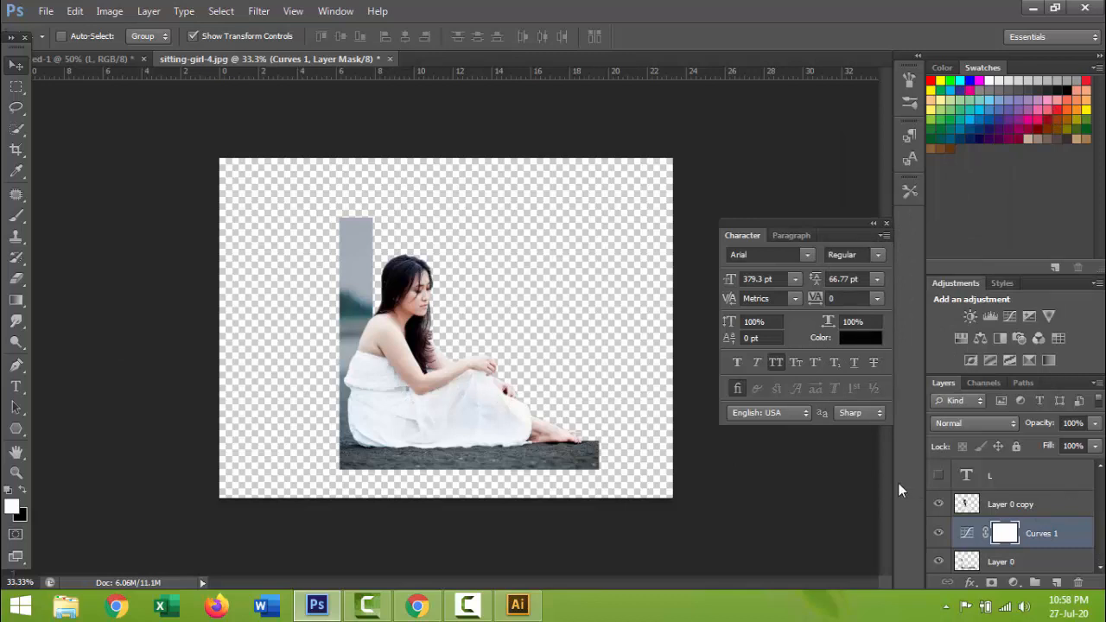
{"action": "left_click_drag", "start_coordinate": [1034, 477], "coordinate": [1080, 582]}
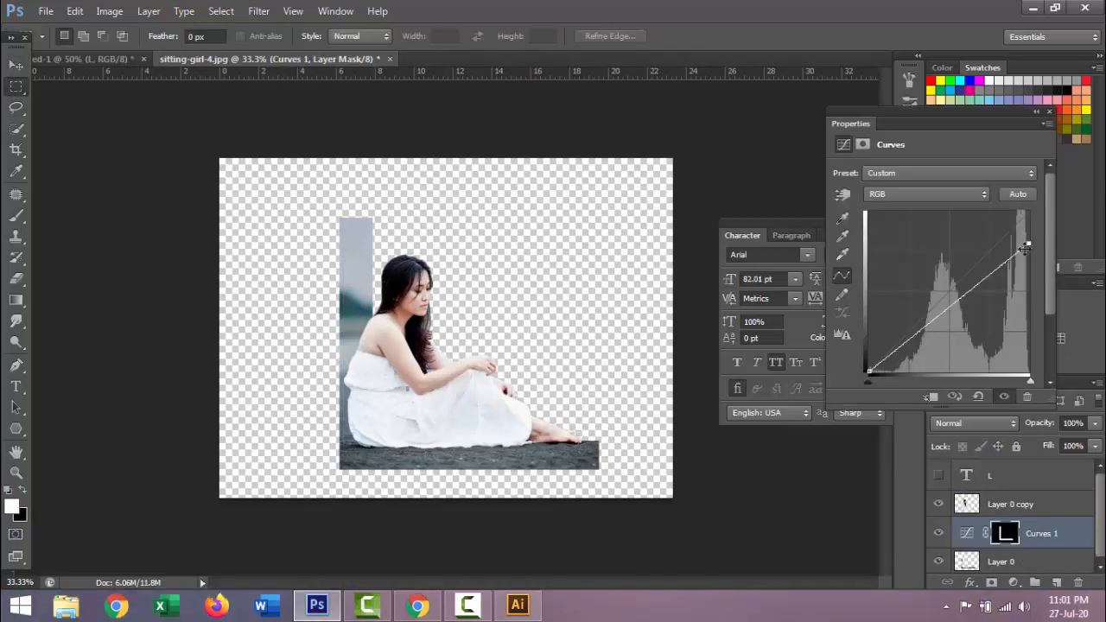
{"action": "left_click", "coordinate": [1049, 112]}
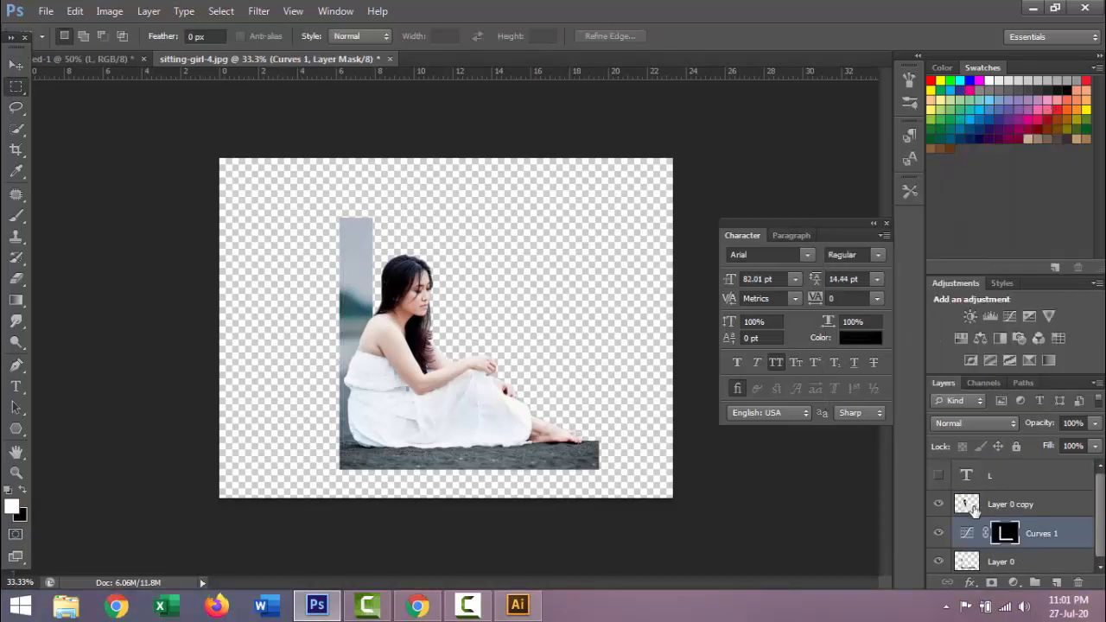
Delete the hidden L text layer from the sitting-girl-4.jpg document.
{"action": "left_click", "coordinate": [1017, 503]}
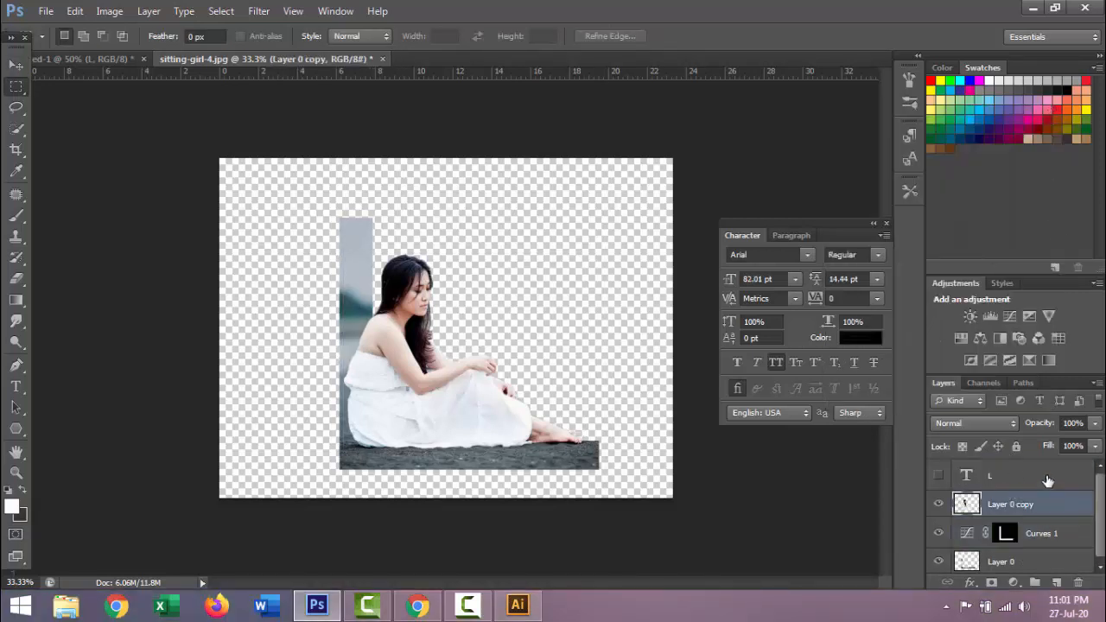
{"action": "left_click", "coordinate": [1048, 480]}
{"action": "left_click_drag", "start_coordinate": [1068, 477], "coordinate": [1082, 587]}
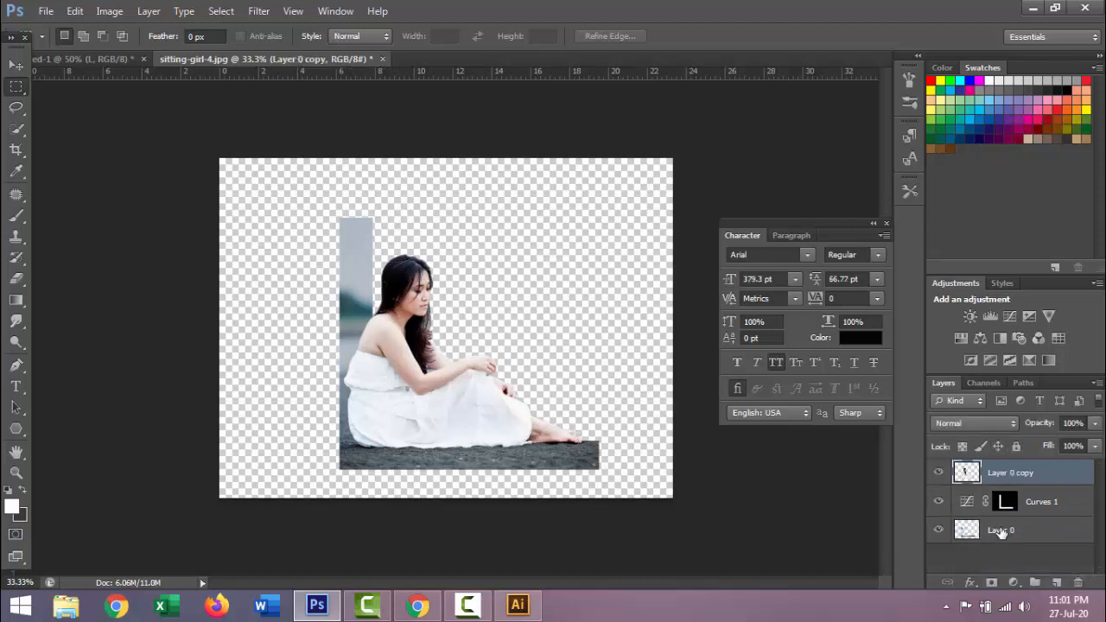
Group Layer 0 copy, Curves 1 and Layer 0 together and check the group's content by switching its visibility off and on.
{"action": "left_click", "coordinate": [1000, 533], "text": "shift"}
{"action": "key", "text": "ctrl+g"}
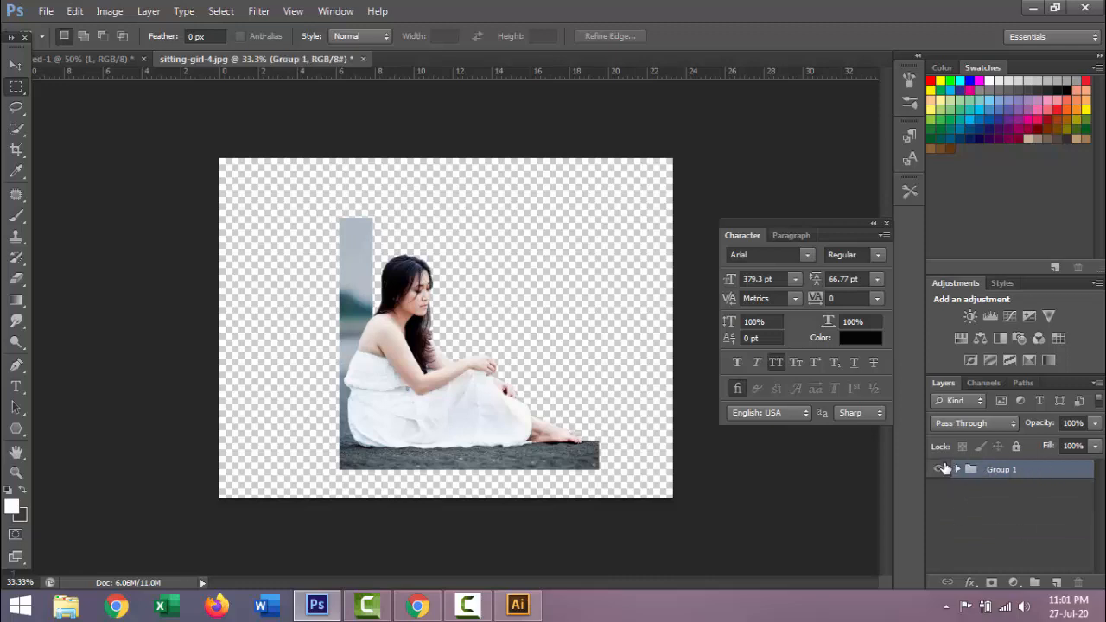
{"action": "left_click", "coordinate": [939, 469]}
{"action": "left_click", "coordinate": [939, 469]}
{"action": "left_click", "coordinate": [939, 469]}
{"action": "left_click", "coordinate": [939, 469]}
Move the grouped woman and L backdrop into the untitled document and delete the old L text layer there.
{"action": "left_click", "coordinate": [15, 65]}
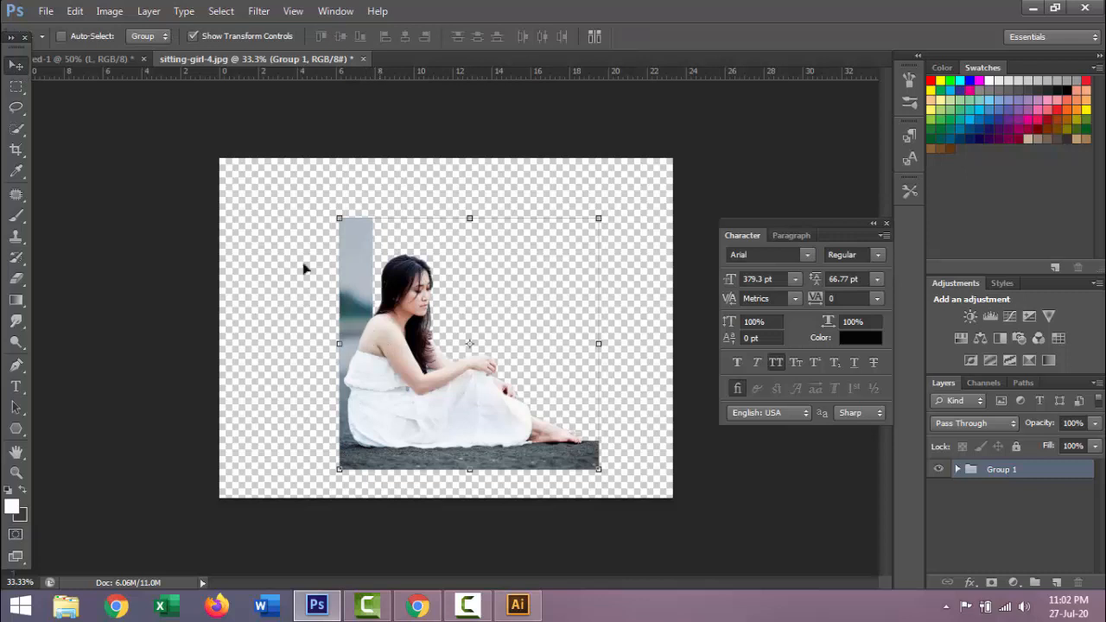
{"action": "left_click_drag", "start_coordinate": [303, 264], "coordinate": [405, 313]}
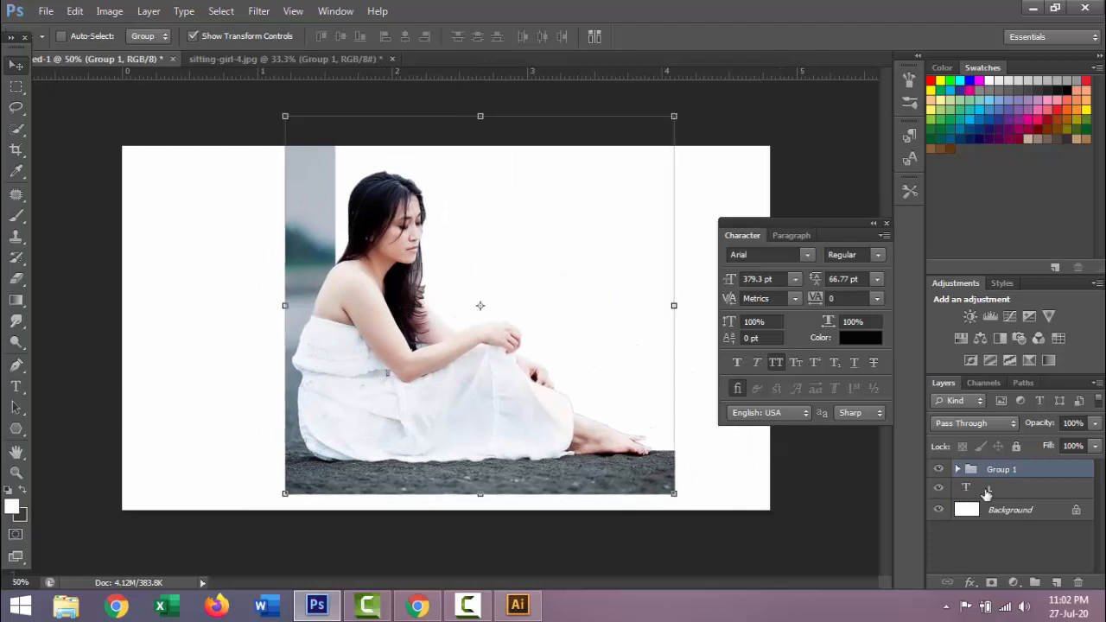
{"action": "left_click_drag", "start_coordinate": [1044, 491], "coordinate": [1079, 583]}
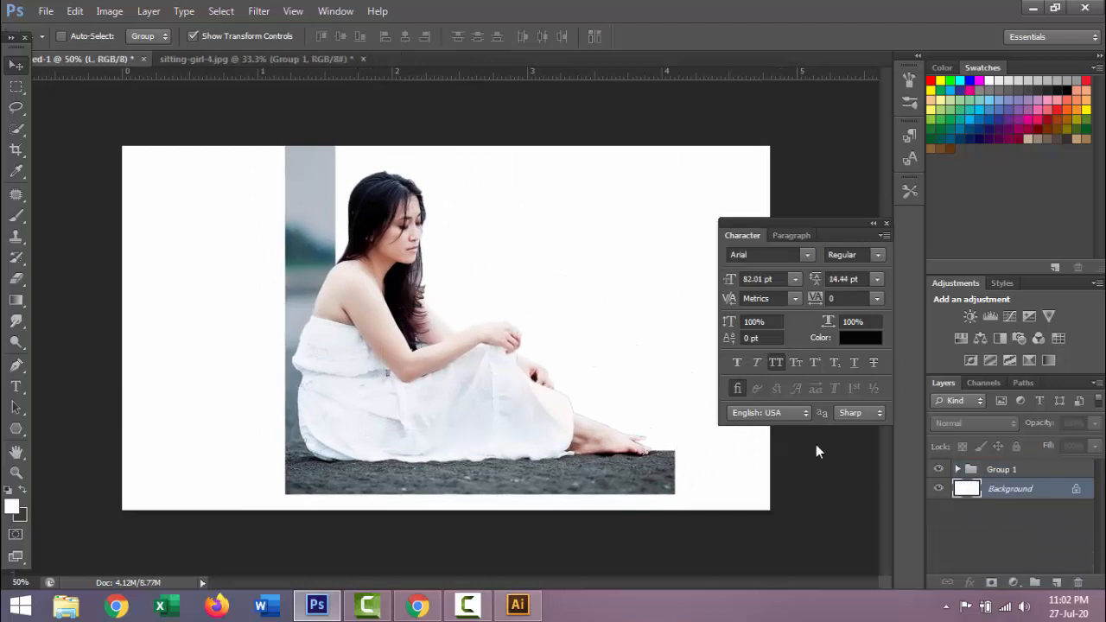
Scale Group 1 down proportionally and reposition the woman and L backdrop near the centre of the canvas.
{"action": "left_click", "coordinate": [1015, 471]}
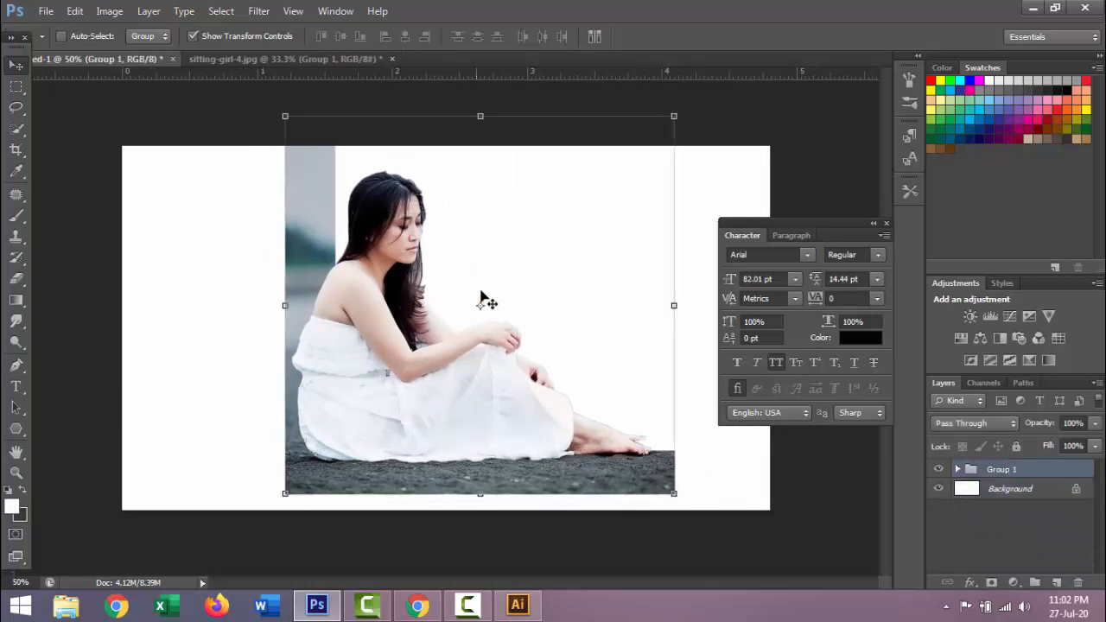
{"action": "left_click_drag", "start_coordinate": [674, 116], "coordinate": [628, 161]}
{"action": "left_click_drag", "start_coordinate": [471, 370], "coordinate": [460, 384]}
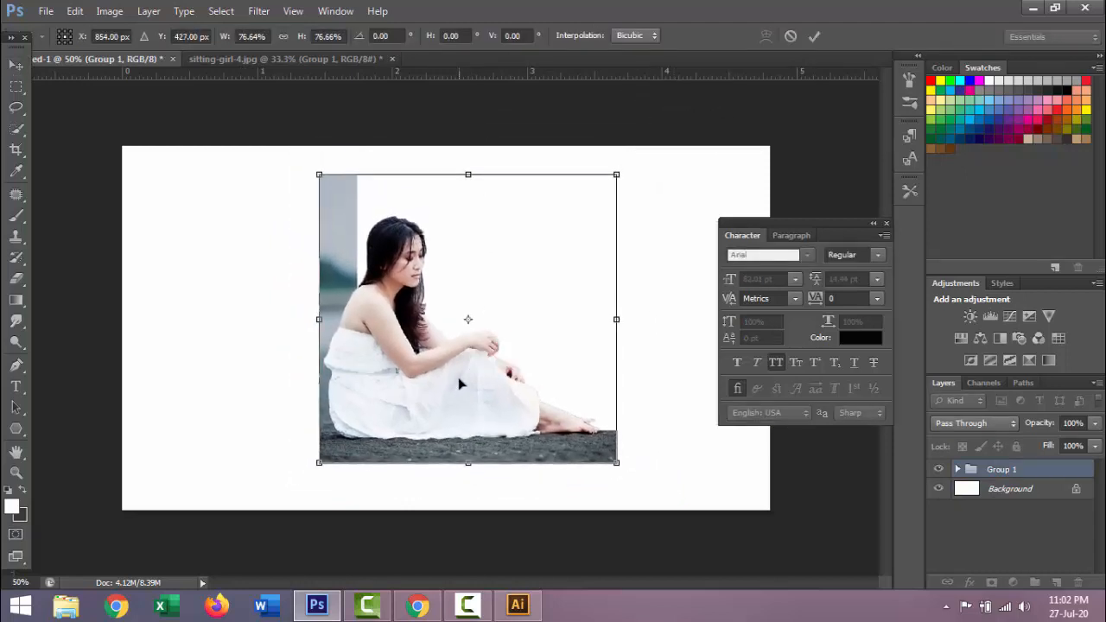
{"action": "left_click_drag", "start_coordinate": [616, 176], "coordinate": [602, 188]}
{"action": "mouse_move", "coordinate": [442, 384]}
{"action": "left_mouse_down"}
{"action": "mouse_move", "coordinate": [439, 397]}
{"action": "mouse_move", "coordinate": [425, 392]}
{"action": "mouse_move", "coordinate": [443, 388]}
{"action": "left_mouse_up"}
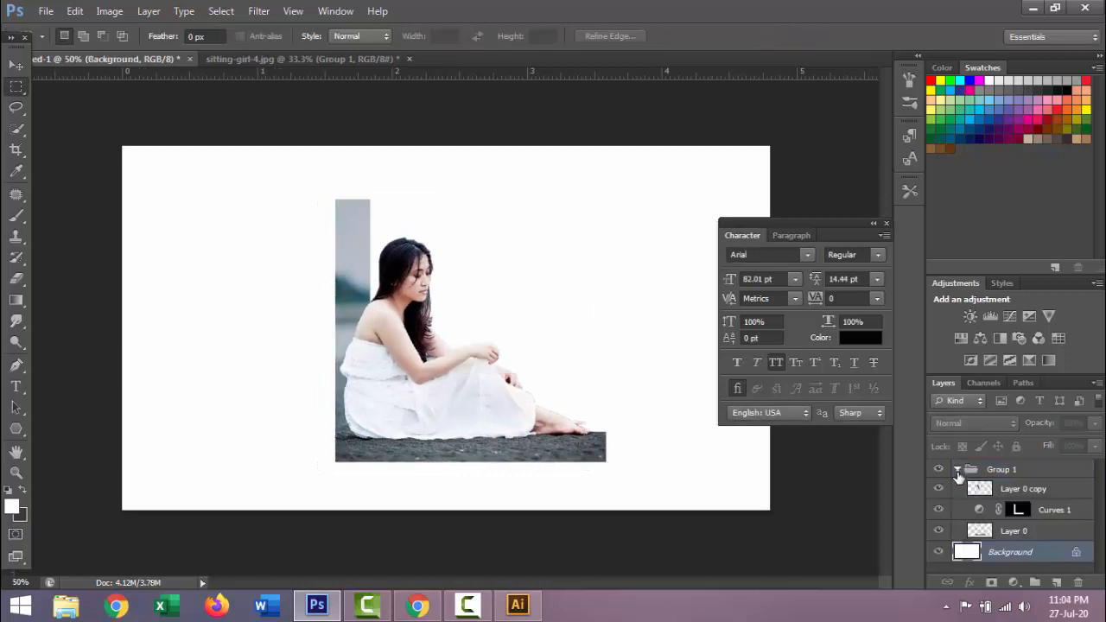
Toggle the visibility of Layer 0 inside Group 1 to check the backdrop behind the woman.
{"action": "left_click", "coordinate": [939, 532]}
{"action": "left_click", "coordinate": [939, 533]}
{"action": "left_click", "coordinate": [939, 533]}
{"action": "key", "text": "e"}
{"action": "key", "text": "alt+]"}
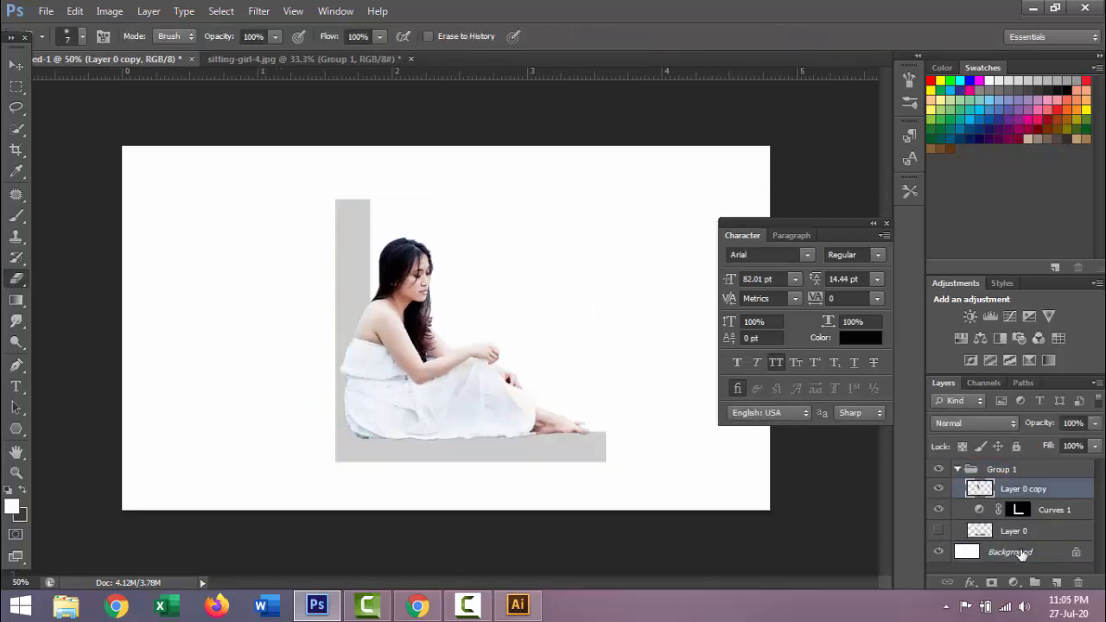
{"action": "left_click", "coordinate": [939, 533]}
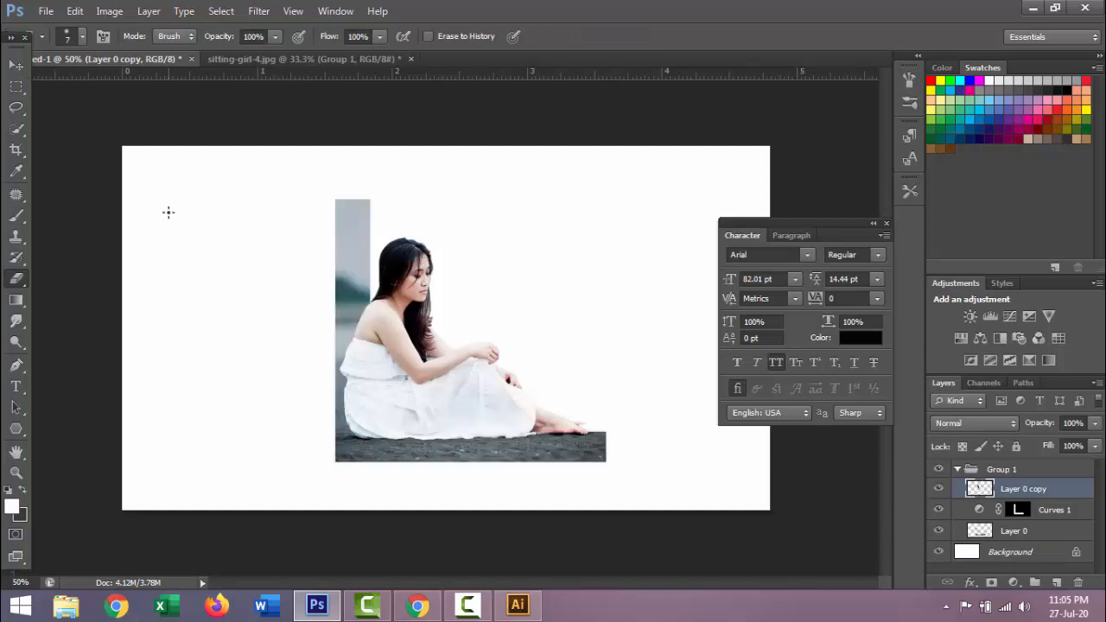
Add a new layer above Background and fill it with a grey-and-white angle gradient aimed from the woman's hands at the canvas's upper-right corner.
{"action": "left_click", "coordinate": [15, 66]}
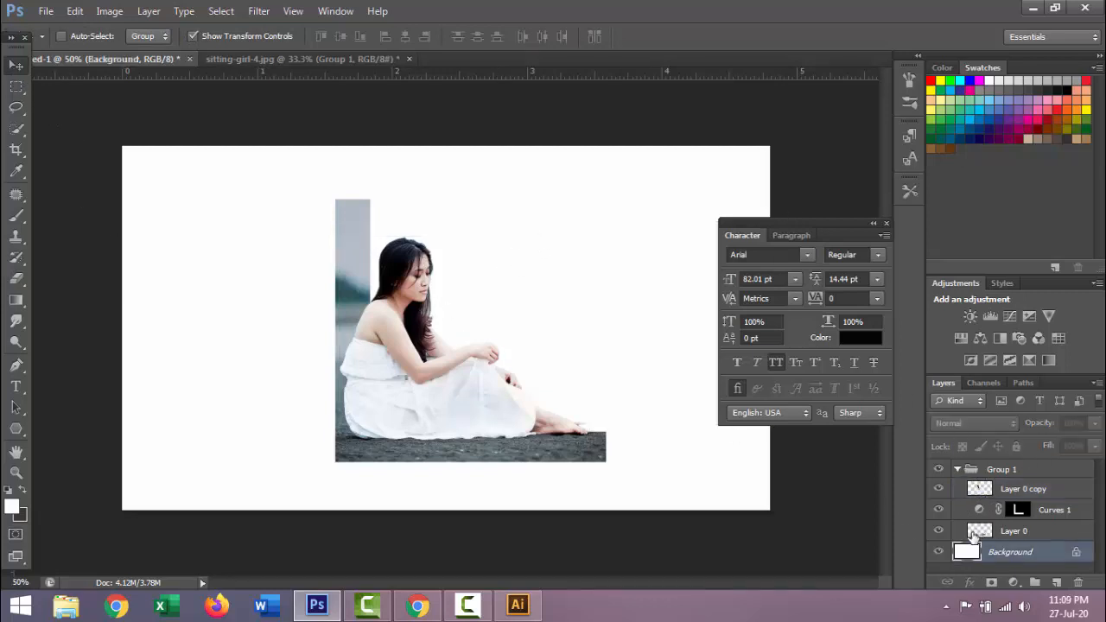
{"action": "left_click", "coordinate": [1056, 582]}
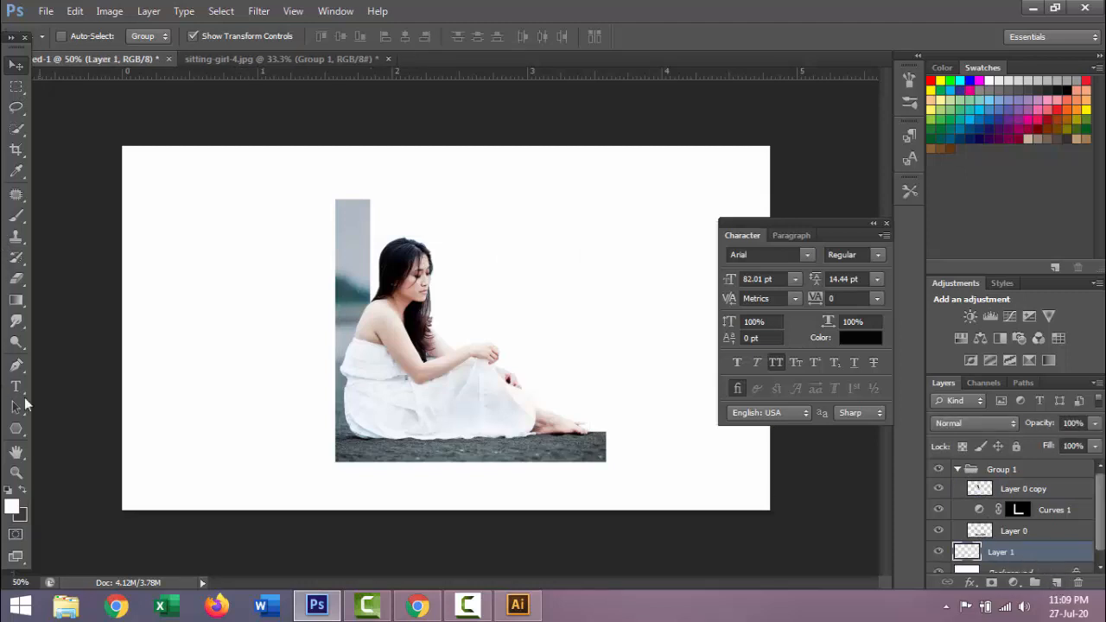
{"action": "left_click", "coordinate": [15, 300]}
{"action": "left_click_drag", "start_coordinate": [449, 354], "coordinate": [760, 151]}
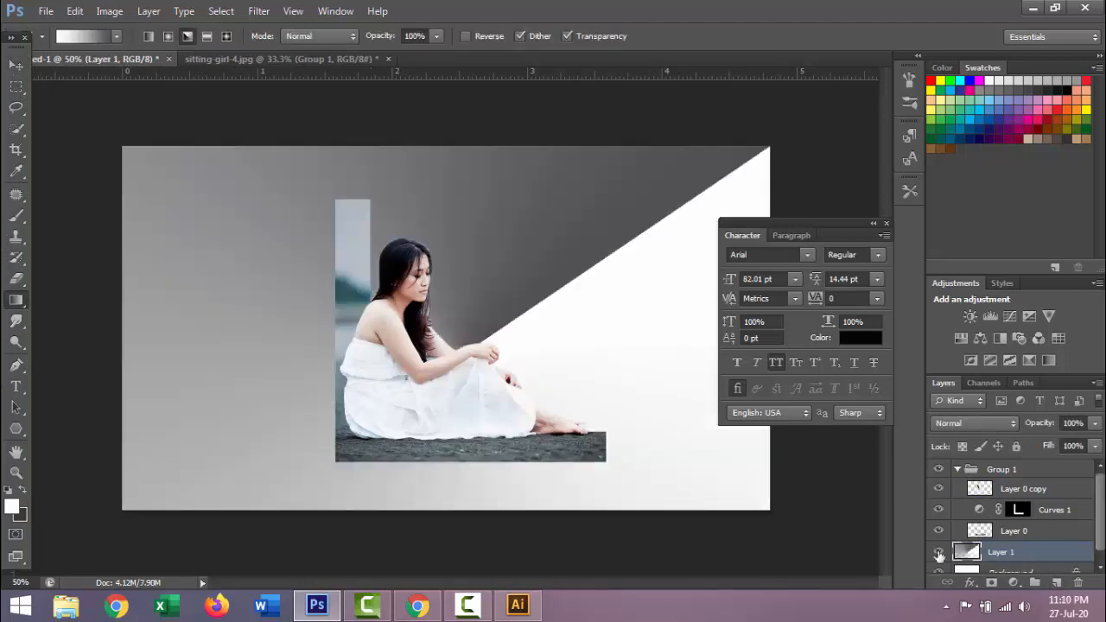
Set the foreground colour to light grey (R 235, G 237, B 241) and fill the Background layer with it.
{"action": "left_click", "coordinate": [1015, 572]}
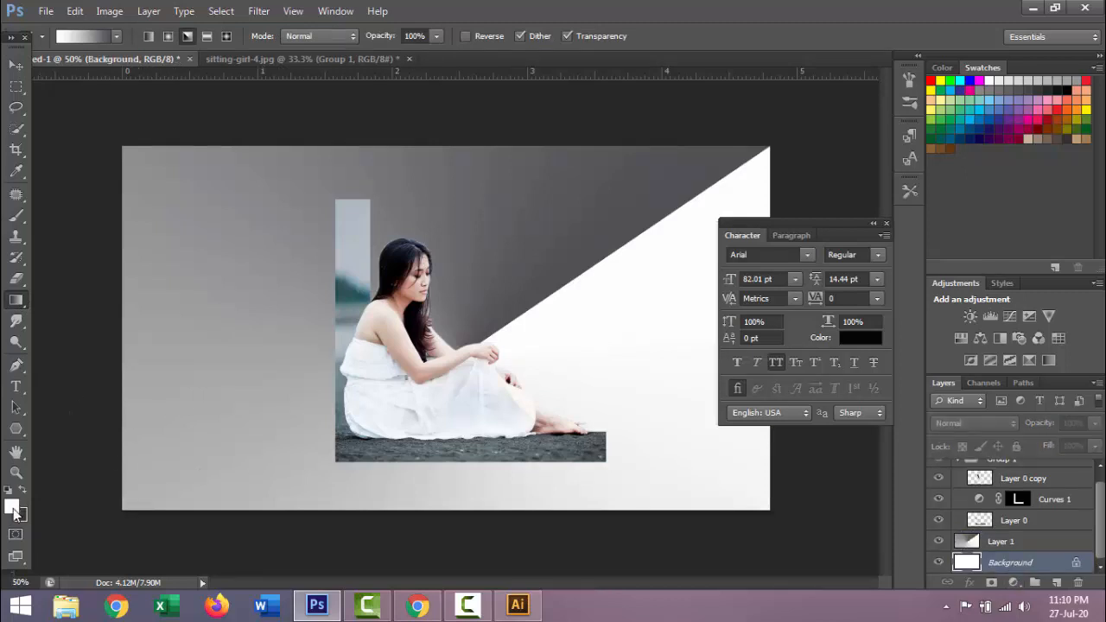
{"action": "left_click", "coordinate": [12, 509]}
{"action": "left_click", "coordinate": [655, 151]}
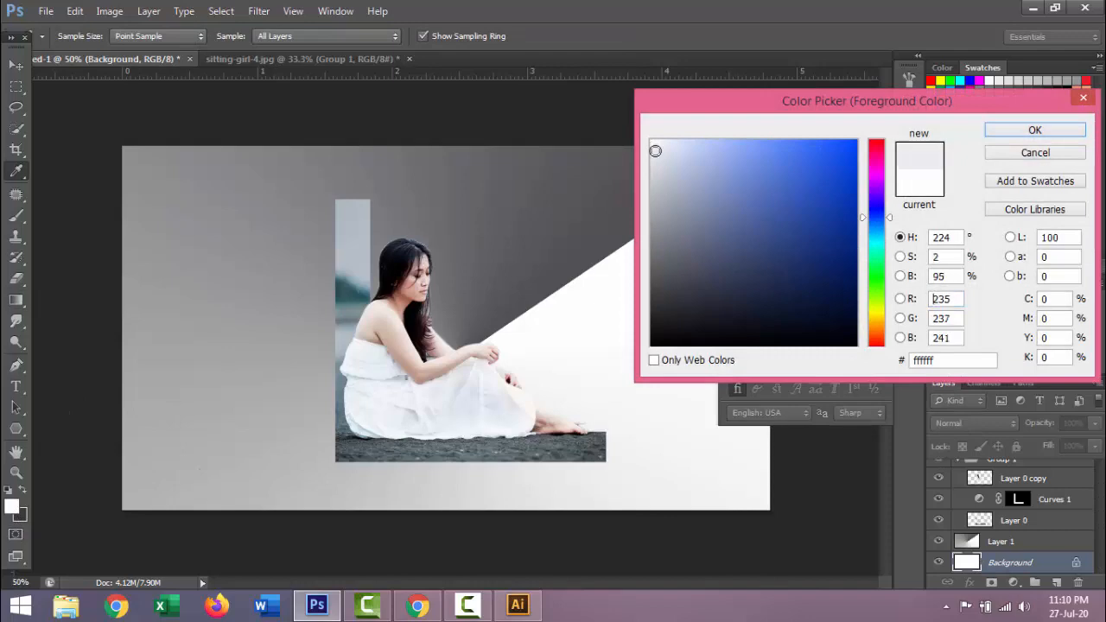
{"action": "left_click", "coordinate": [1035, 130]}
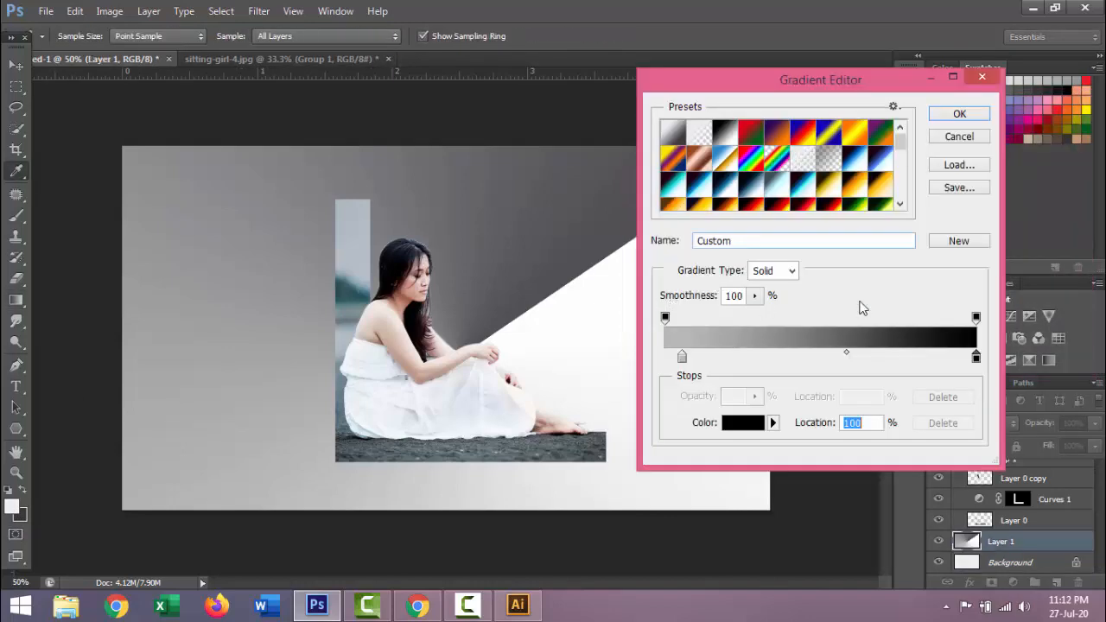
Apply a custom gradient with a black end stop at 100% and redraw the angle gradient on Layer 1.
{"action": "left_click", "coordinate": [966, 114]}
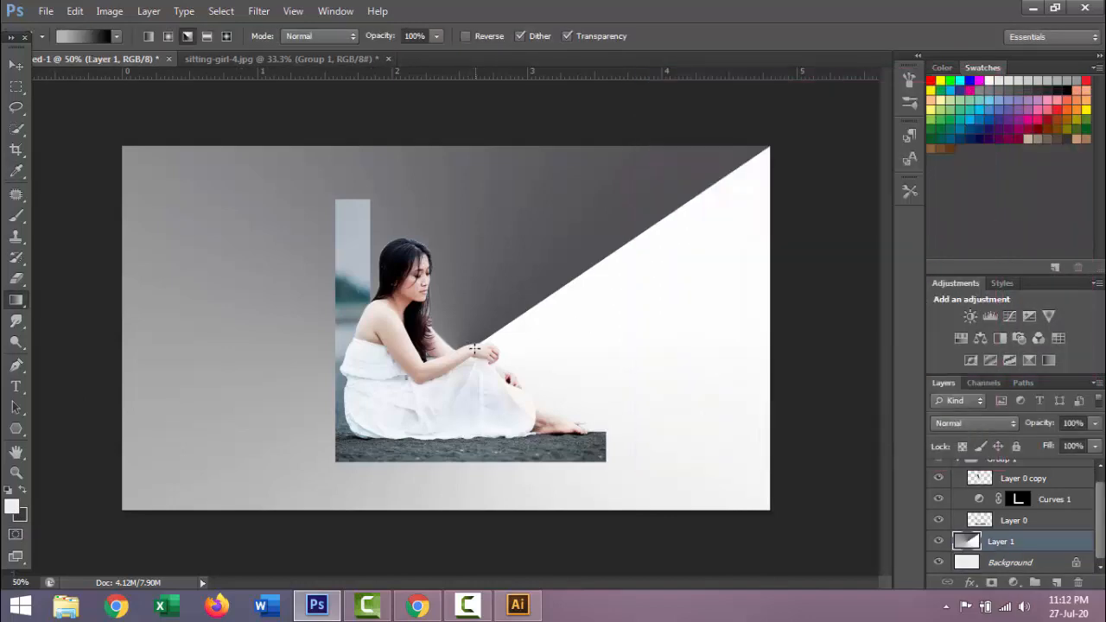
{"action": "left_click_drag", "start_coordinate": [491, 328], "coordinate": [808, 119]}
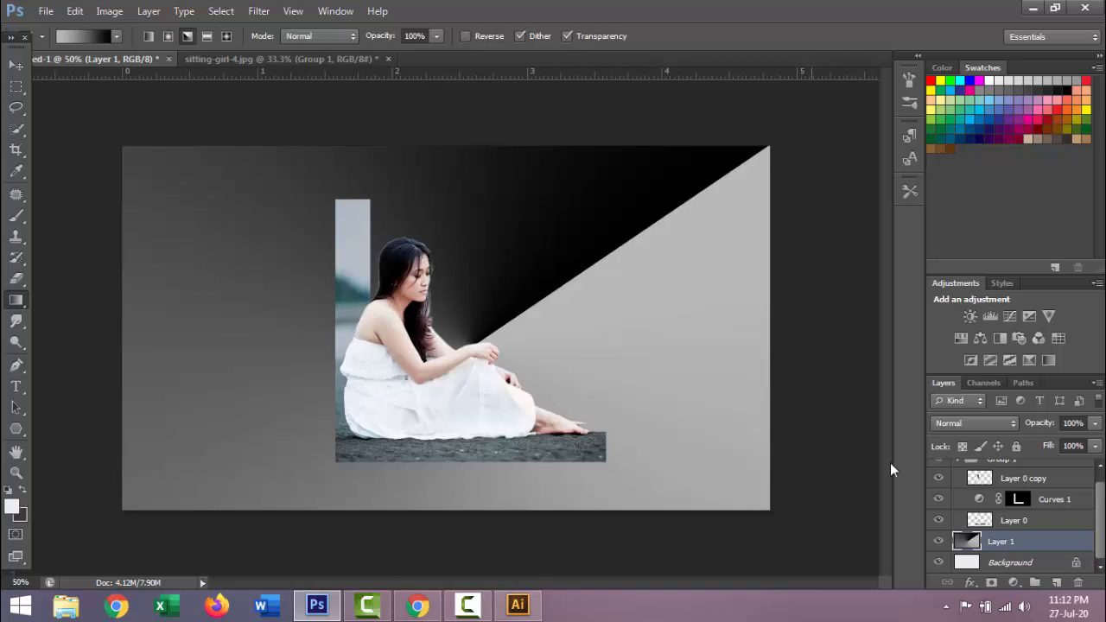
Swap the custom gradient's colour stops, placing black at 0% and grey at the far end.
{"action": "left_click", "coordinate": [88, 39]}
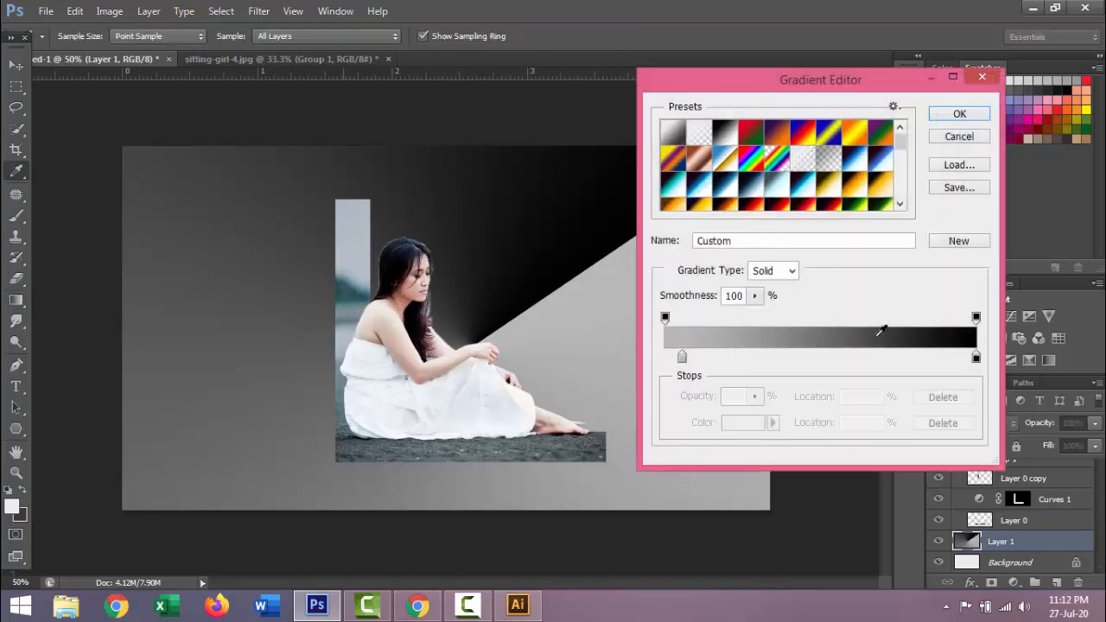
{"action": "left_click", "coordinate": [972, 358]}
{"action": "left_click_drag", "start_coordinate": [969, 358], "coordinate": [758, 357]}
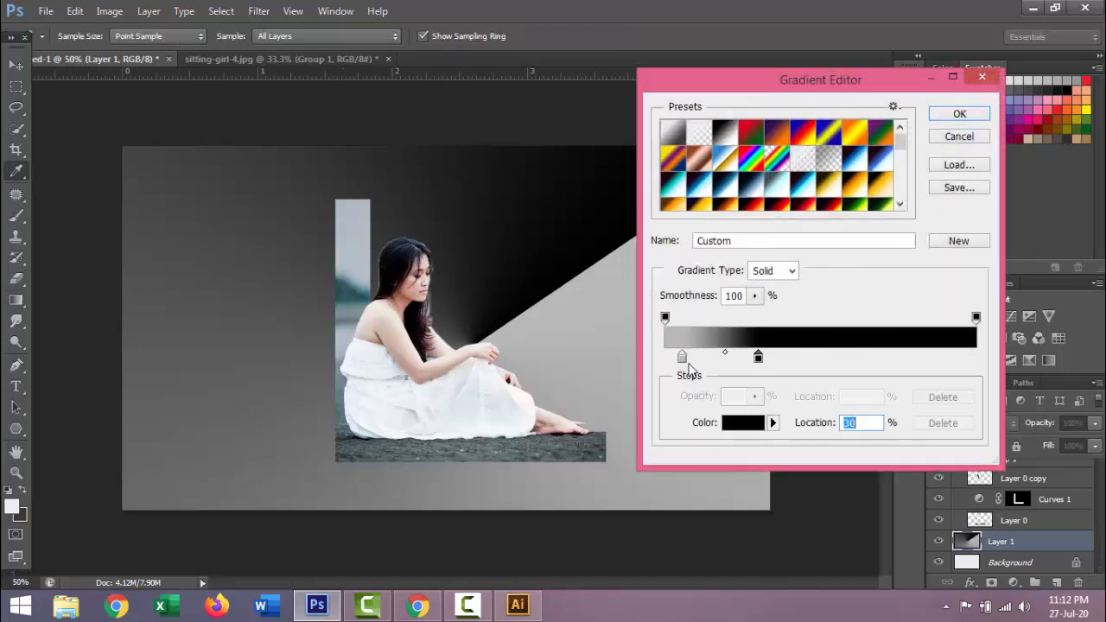
{"action": "left_click_drag", "start_coordinate": [682, 357], "coordinate": [1000, 355]}
{"action": "left_click_drag", "start_coordinate": [759, 357], "coordinate": [628, 358]}
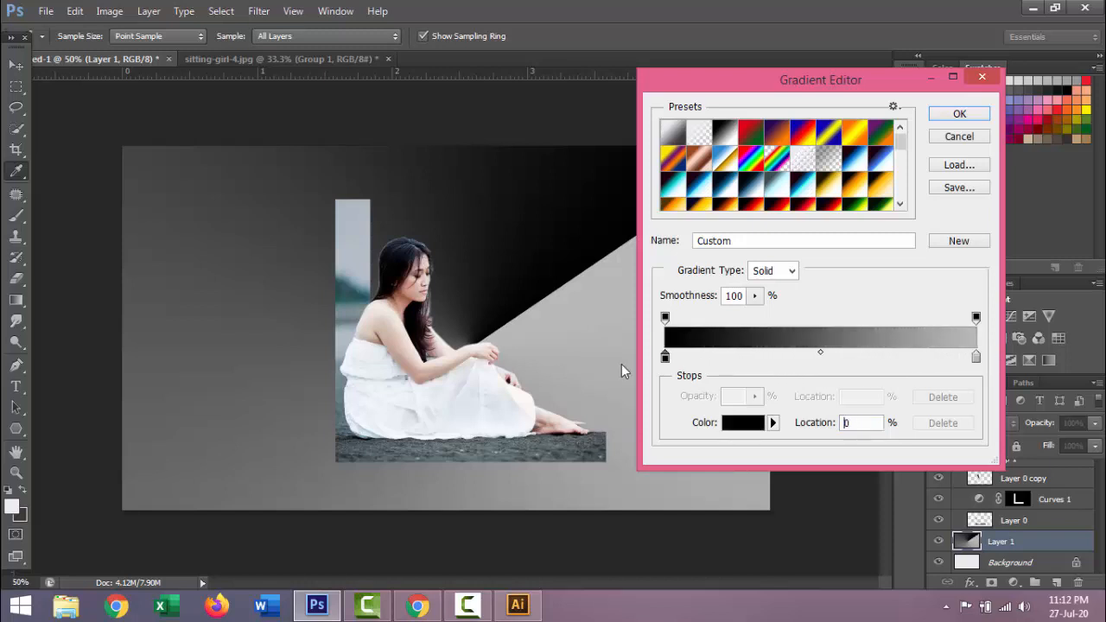
{"action": "left_click", "coordinate": [956, 114]}
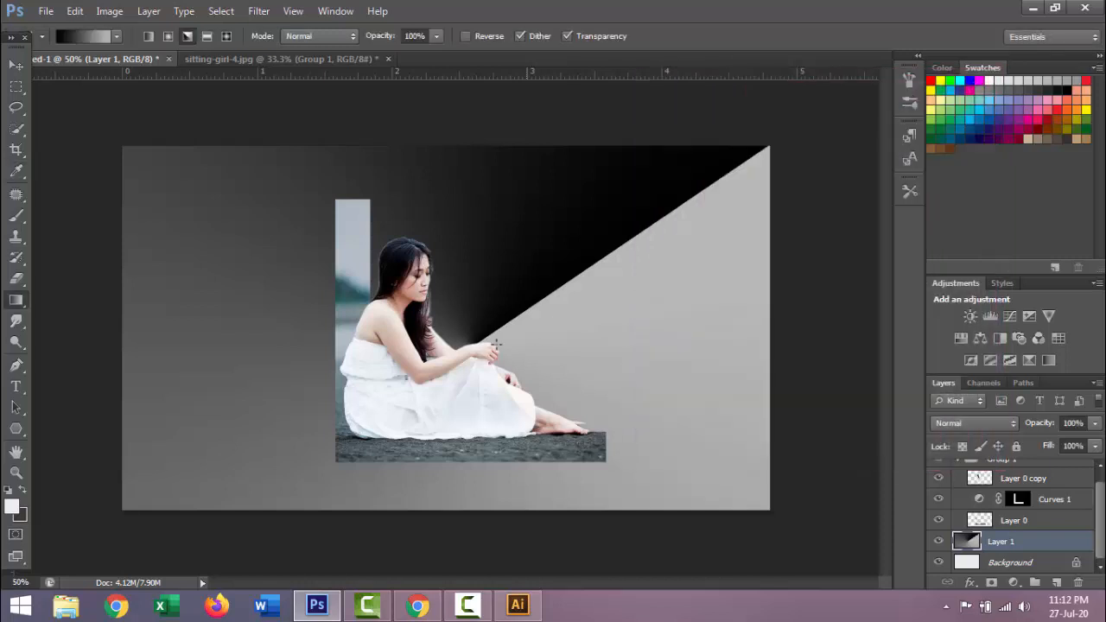
Redraw Layer 1 with the black-to-grey angle gradient, aimed from the woman's hands past the canvas's upper-right corner.
{"action": "left_click_drag", "start_coordinate": [772, 144], "coordinate": [795, 127]}
{"action": "left_click_drag", "start_coordinate": [798, 128], "coordinate": [799, 128]}
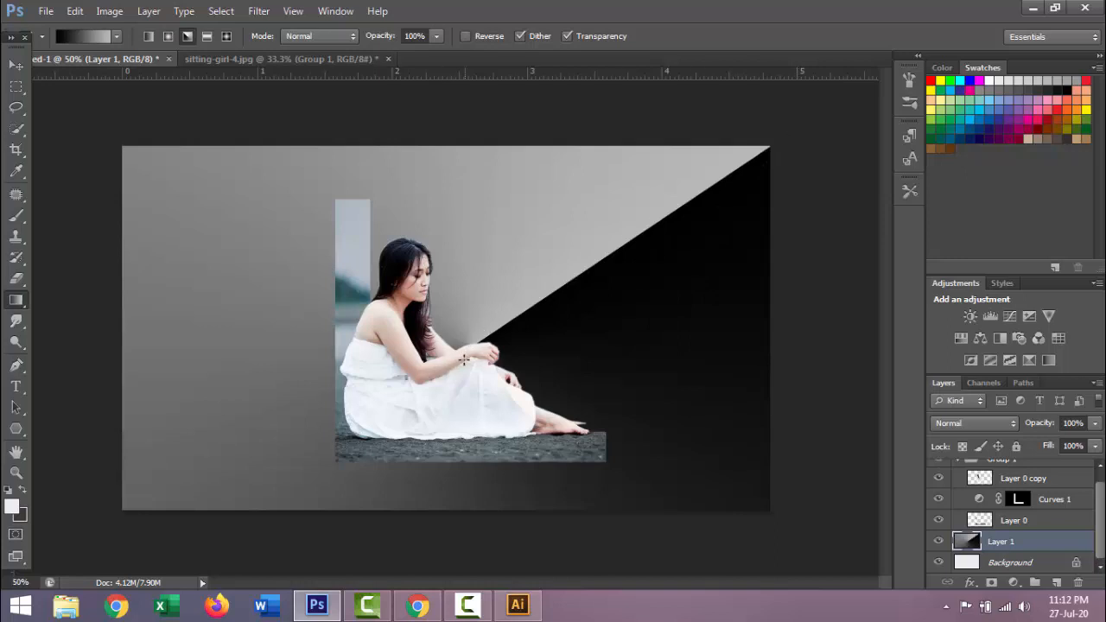
{"action": "left_click_drag", "start_coordinate": [486, 344], "coordinate": [802, 123]}
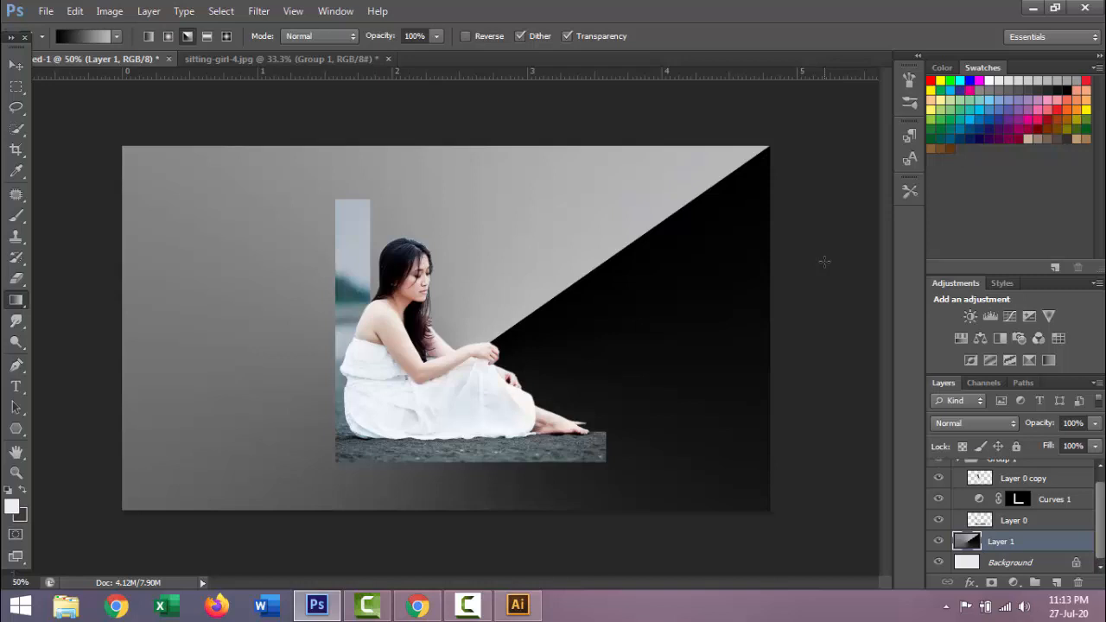
Try a Curves adjustment layer above Group 1, bending the curve down in the midtones and highlights to darken the whole composite.
{"action": "key", "text": "e"}
{"action": "left_click", "coordinate": [980, 459]}
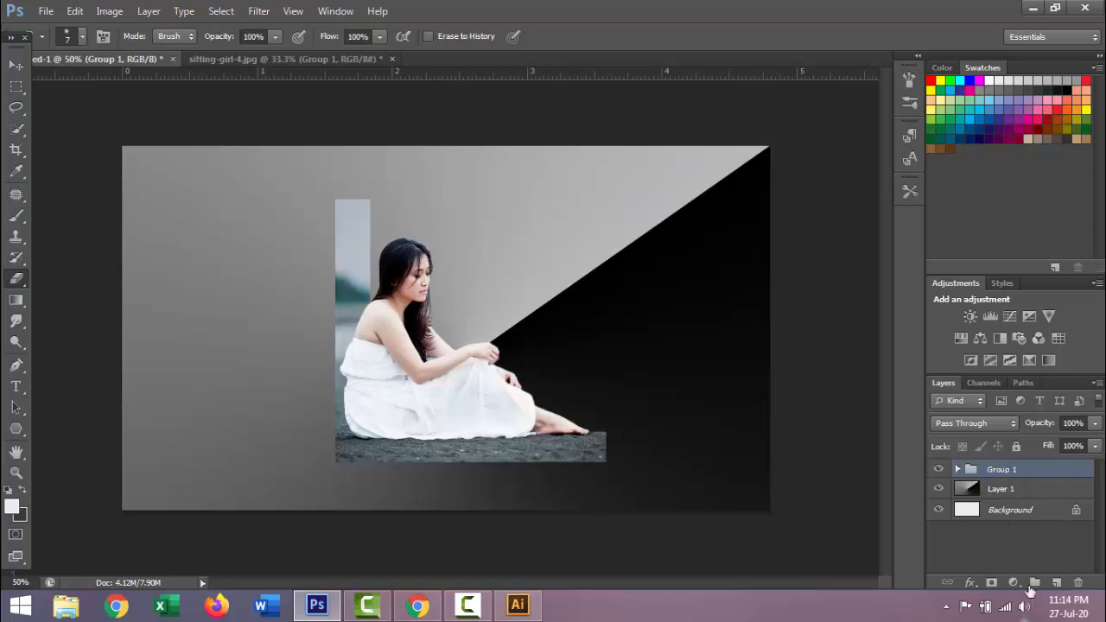
{"action": "left_click", "coordinate": [1015, 583]}
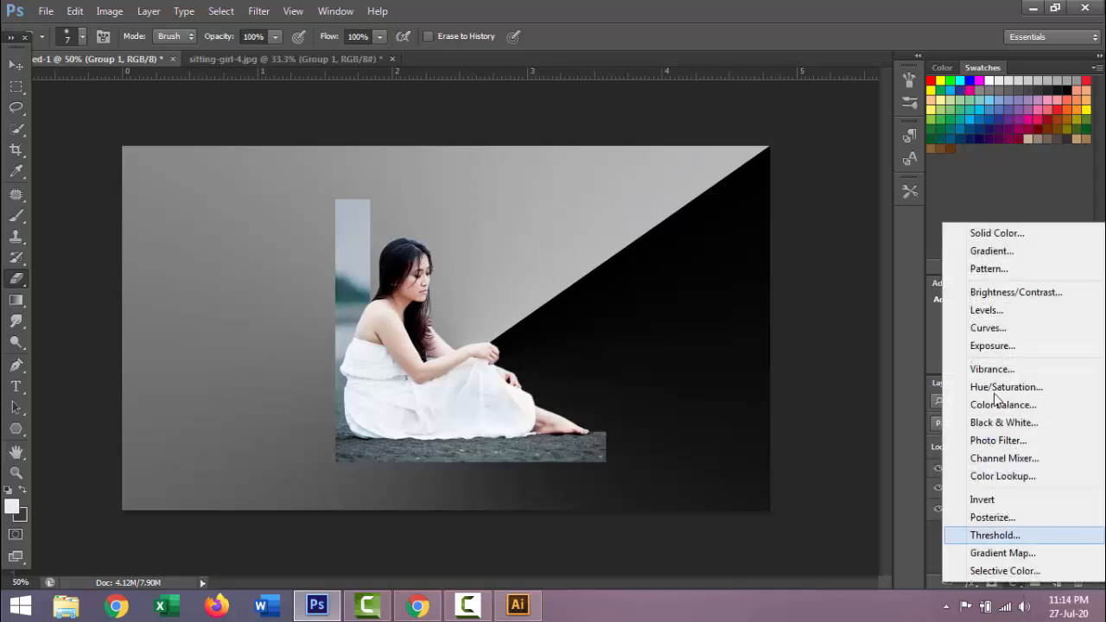
{"action": "left_click", "coordinate": [1002, 329]}
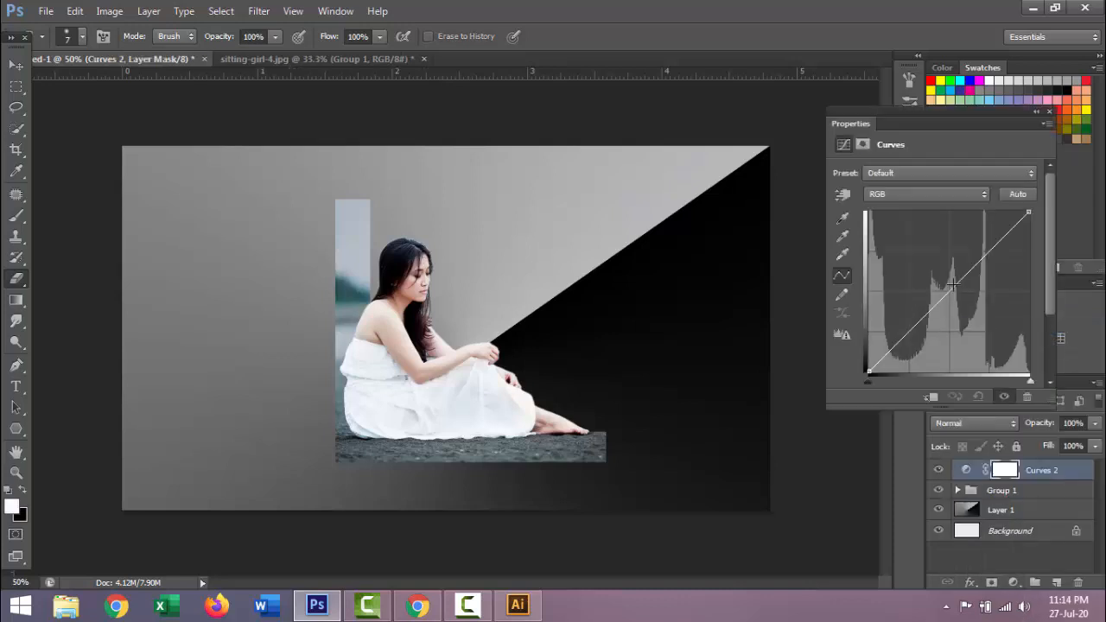
{"action": "left_click", "coordinate": [954, 296]}
{"action": "mouse_move", "coordinate": [954, 295]}
{"action": "left_mouse_down"}
{"action": "mouse_move", "coordinate": [959, 306]}
{"action": "mouse_move", "coordinate": [940, 285]}
{"action": "mouse_move", "coordinate": [957, 301]}
{"action": "left_mouse_up"}
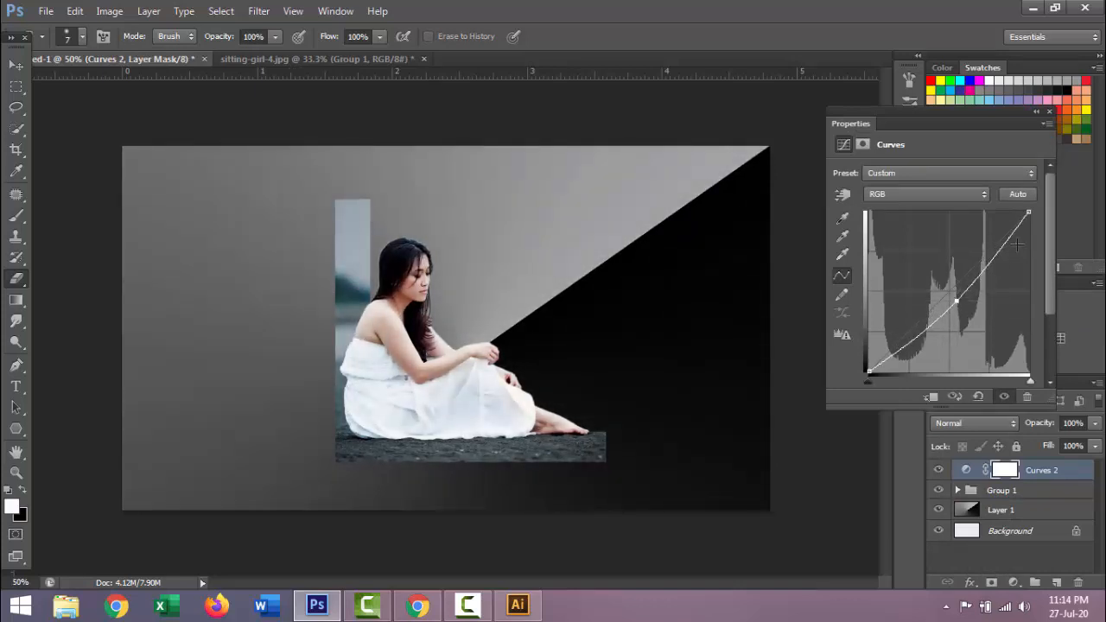
{"action": "mouse_move", "coordinate": [1004, 243]}
{"action": "left_mouse_down"}
{"action": "mouse_move", "coordinate": [994, 242]}
{"action": "mouse_move", "coordinate": [1009, 268]}
{"action": "mouse_move", "coordinate": [1001, 245]}
{"action": "left_mouse_up"}
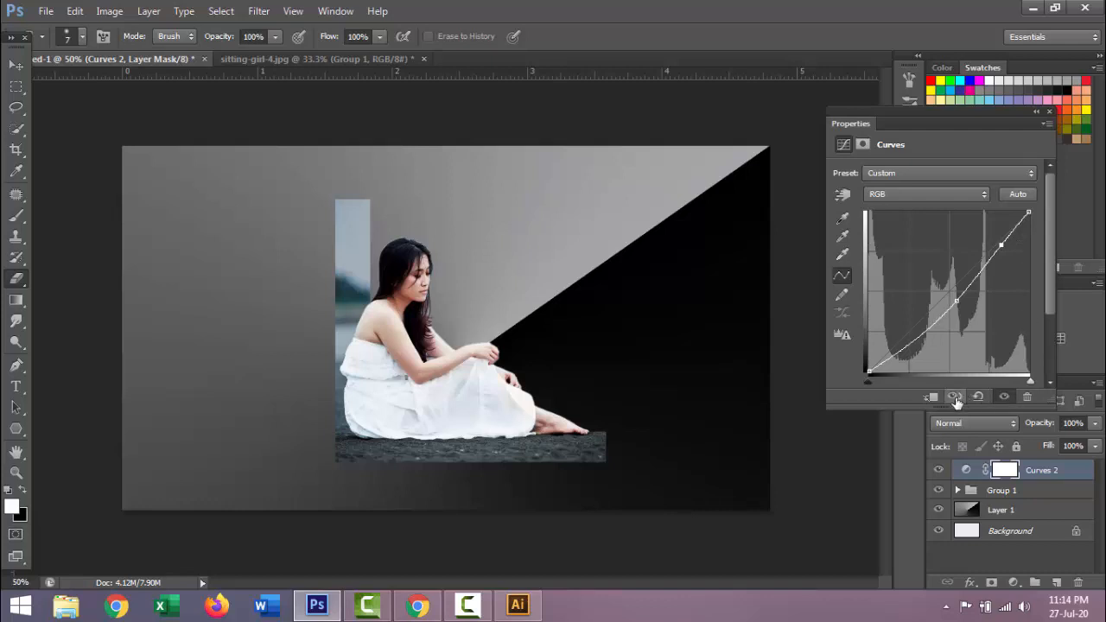
Compare the composite with and without the Curves 2 adjustment and remove that adjustment layer.
{"action": "left_click", "coordinate": [1004, 397]}
{"action": "left_click", "coordinate": [1004, 398]}
{"action": "left_click", "coordinate": [1004, 398]}
{"action": "left_click", "coordinate": [1004, 399]}
{"action": "left_click", "coordinate": [1006, 397]}
{"action": "left_click", "coordinate": [1006, 397]}
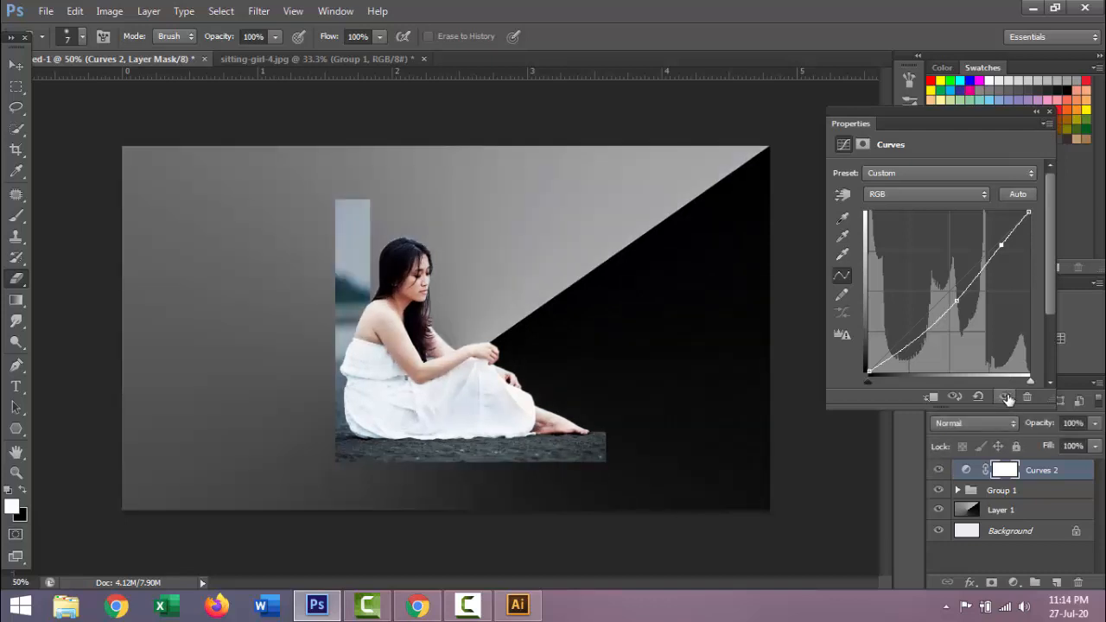
{"action": "left_click", "coordinate": [1006, 398]}
{"action": "left_click", "coordinate": [1006, 397]}
{"action": "left_click", "coordinate": [1006, 398]}
{"action": "left_click", "coordinate": [1006, 397]}
{"action": "left_click", "coordinate": [1006, 398]}
{"action": "left_click", "coordinate": [1006, 398]}
{"action": "left_click", "coordinate": [1049, 111]}
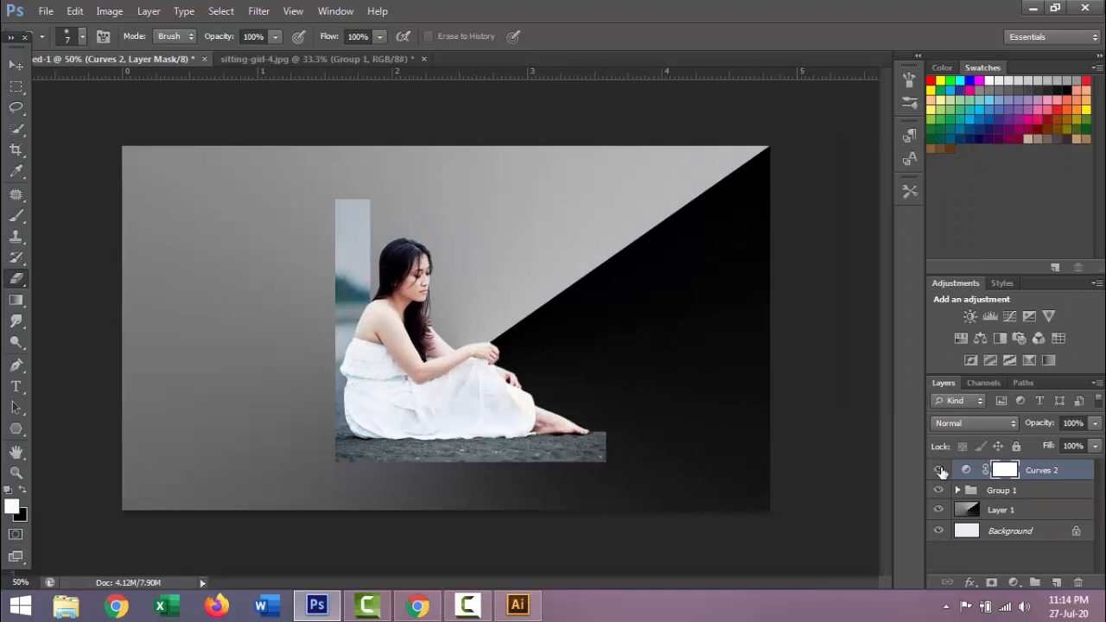
{"action": "key", "text": "ctrl+z"}
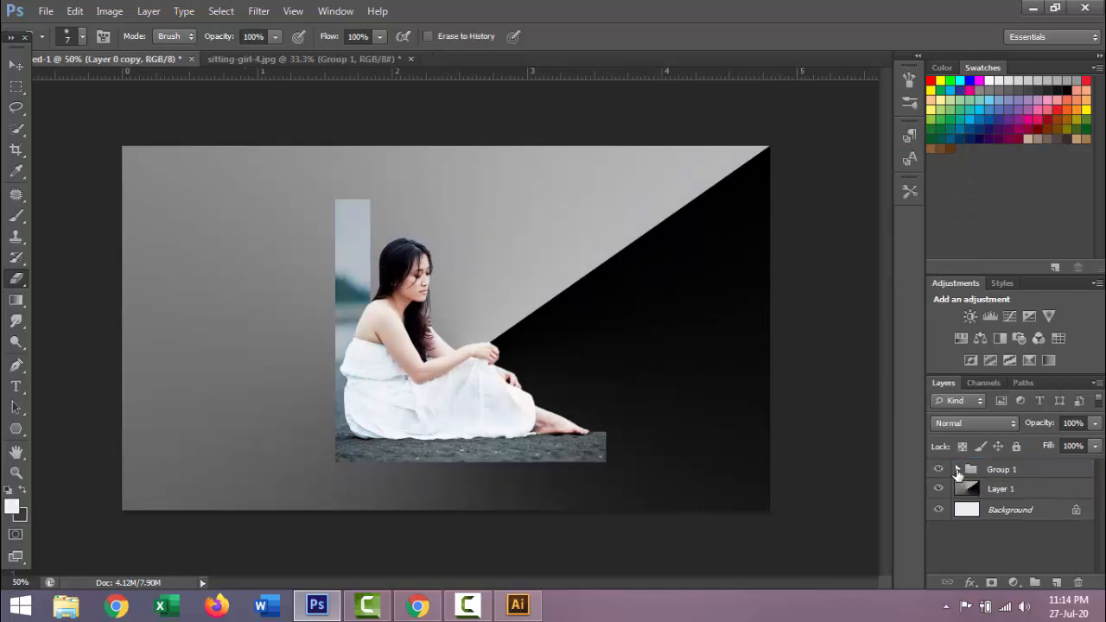
Try adding a Curves adjustment layer inside Group 1 with Layer 0 copy, Curves 1 and Layer 0 selected.
{"action": "left_click", "coordinate": [958, 470]}
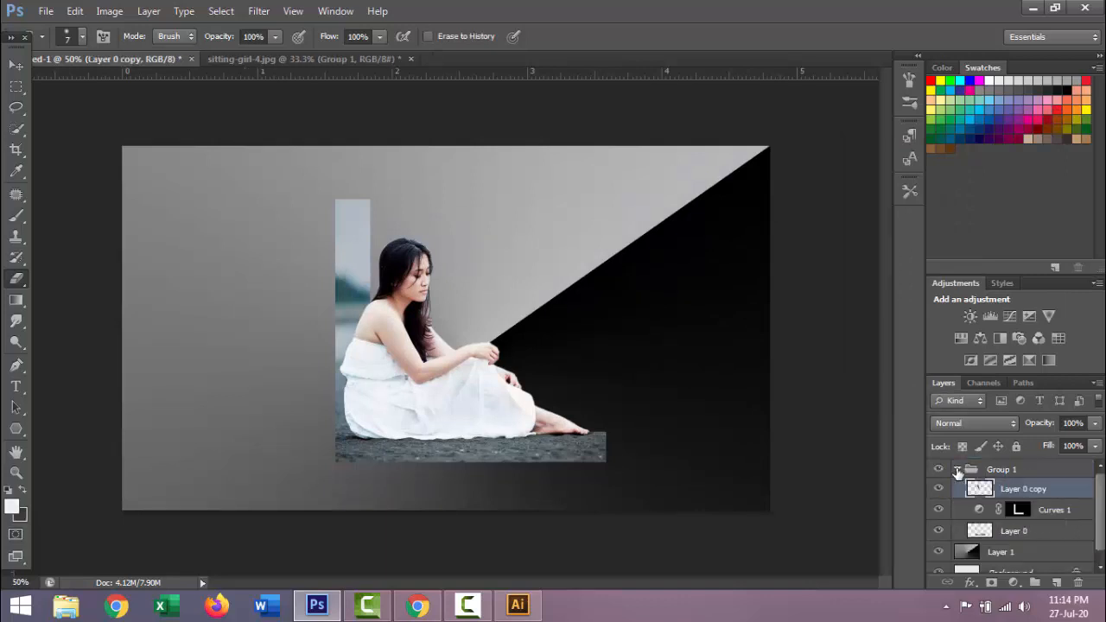
{"action": "left_click", "coordinate": [1009, 533], "text": "shift"}
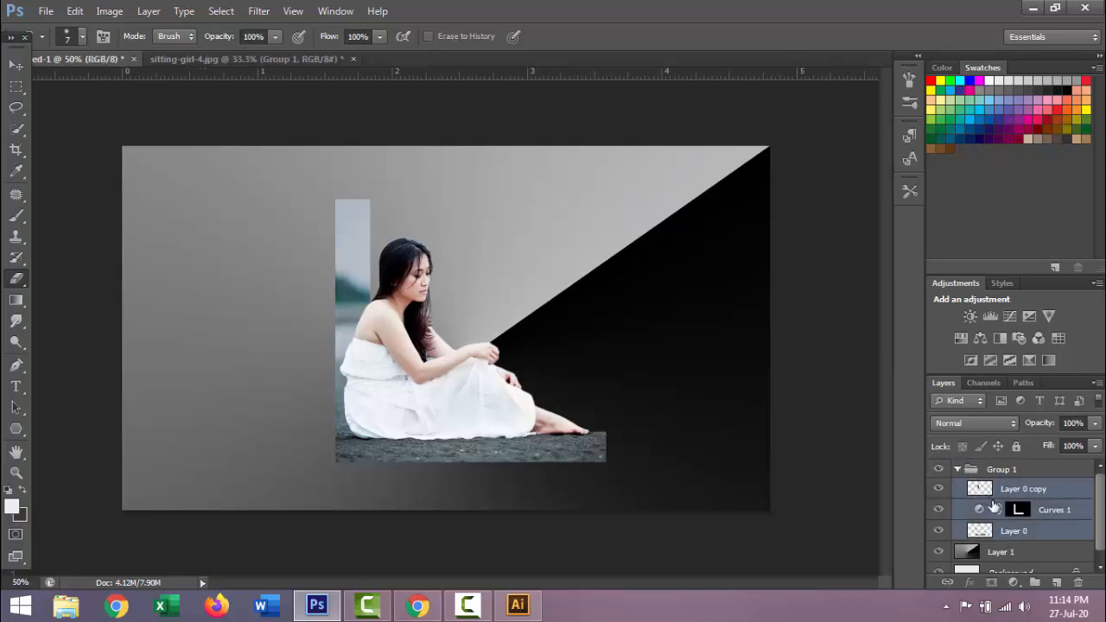
{"action": "left_click", "coordinate": [1015, 582]}
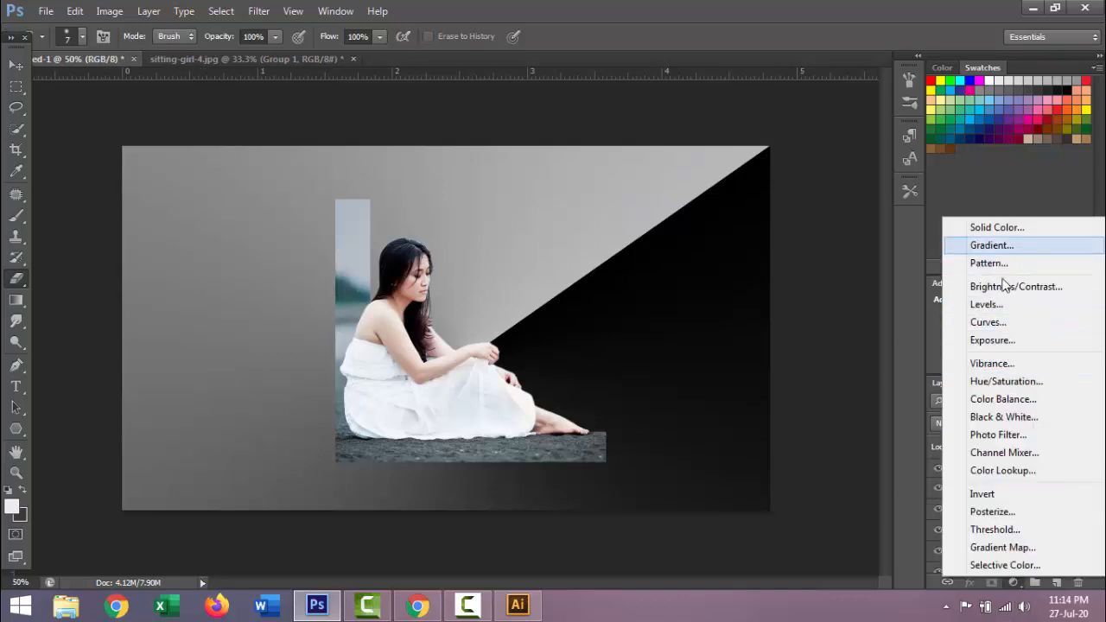
{"action": "left_click", "coordinate": [999, 325]}
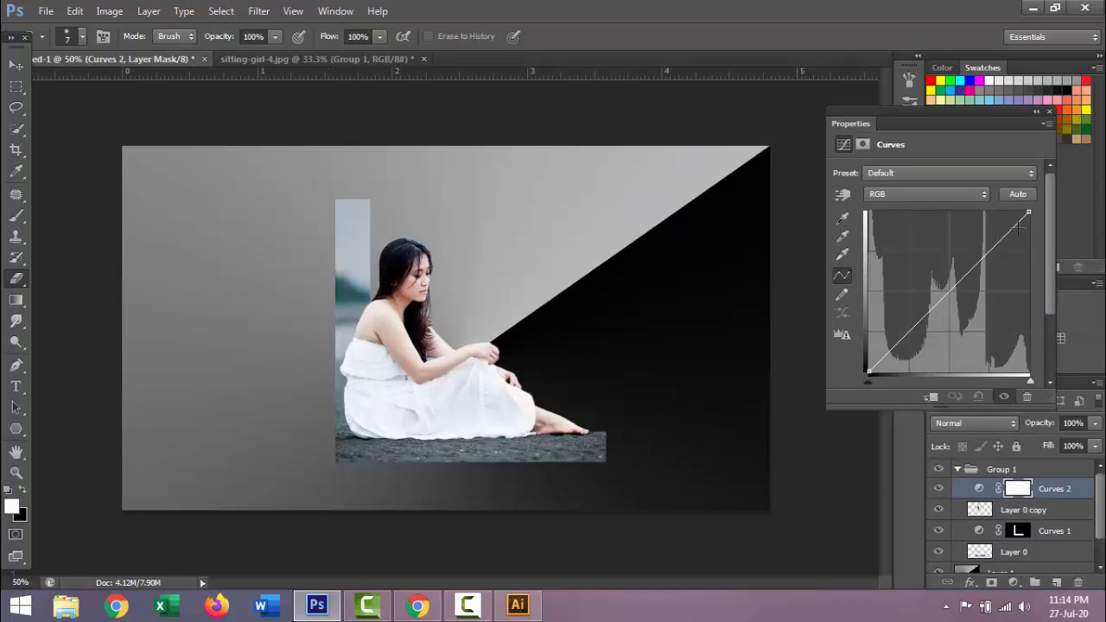
{"action": "key", "text": "ctrl+z"}
Load the Curves 1 mask as an L-shaped selection and subtract the stray selected specks beside the woman's elbow with the Lasso.
{"action": "left_click", "coordinate": [1018, 512]}
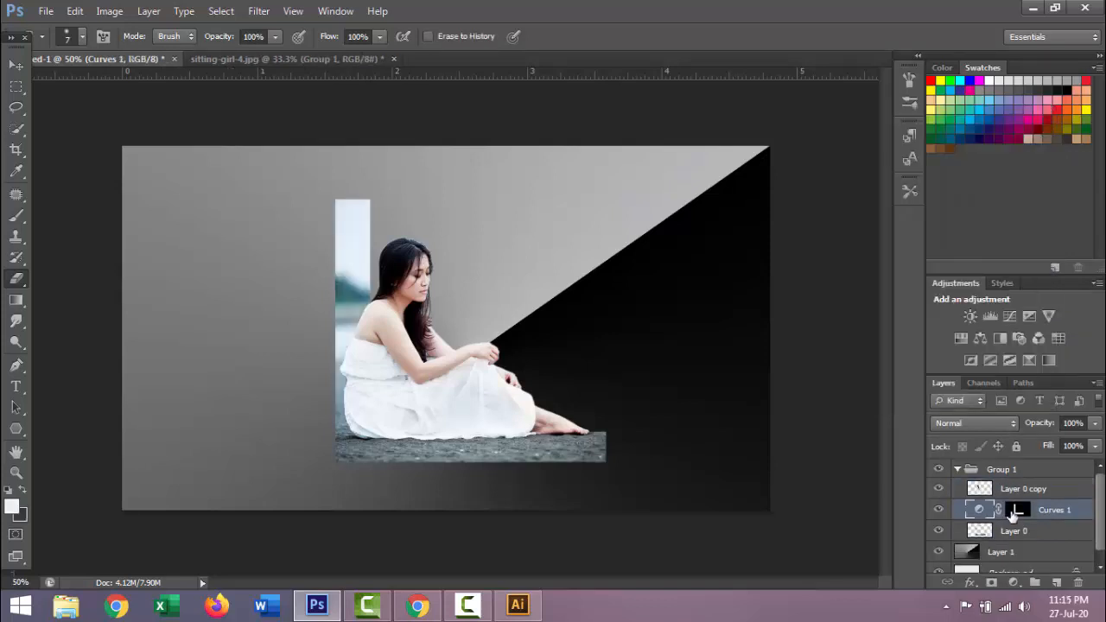
{"action": "left_click", "coordinate": [1018, 511], "text": "ctrl"}
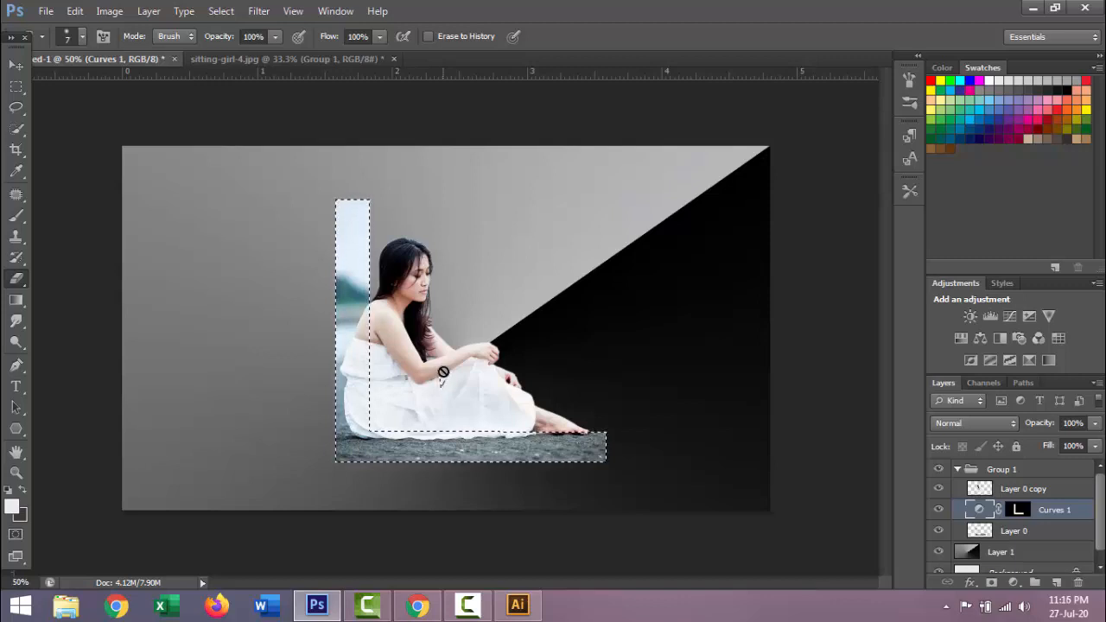
{"action": "left_click", "coordinate": [15, 108]}
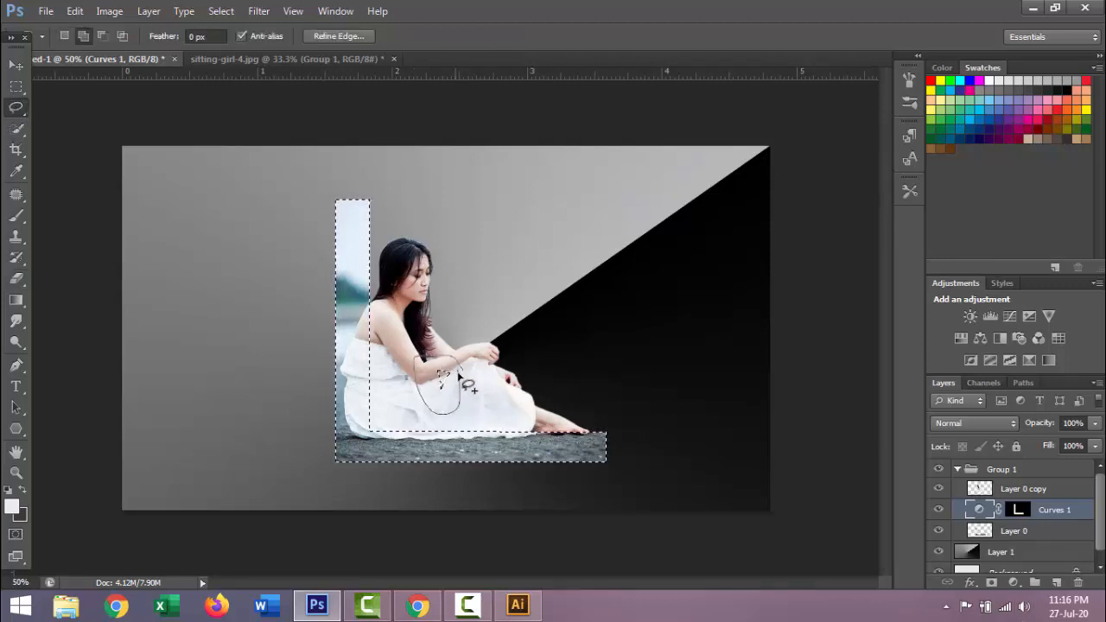
{"action": "key", "text": "shift"}
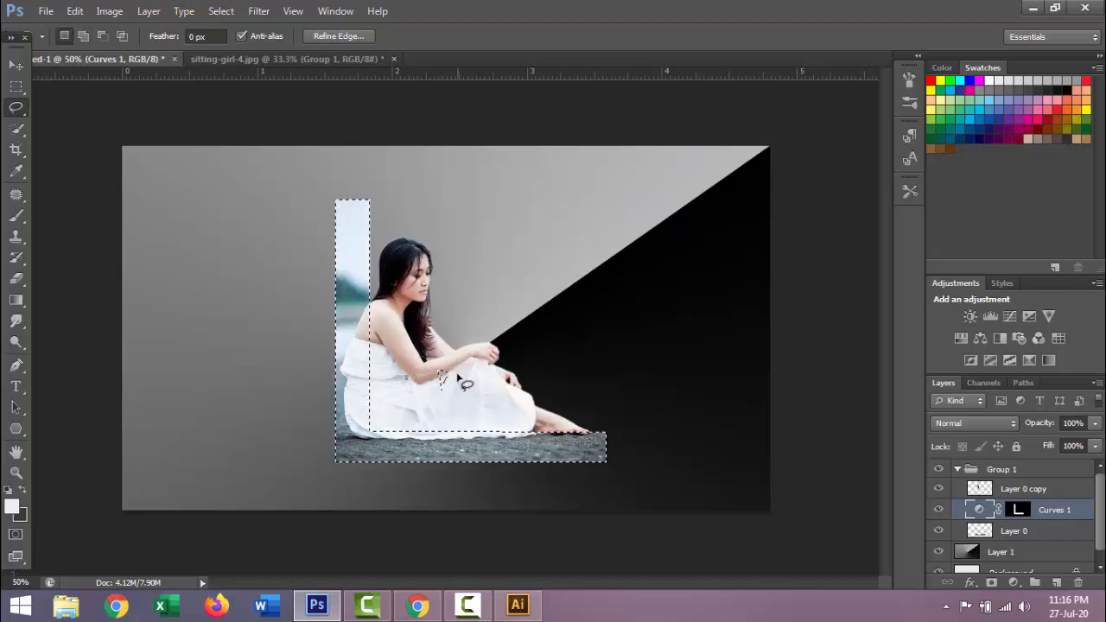
{"action": "key", "text": "alt"}
{"action": "left_click_drag", "start_coordinate": [439, 370], "coordinate": [442, 374]}
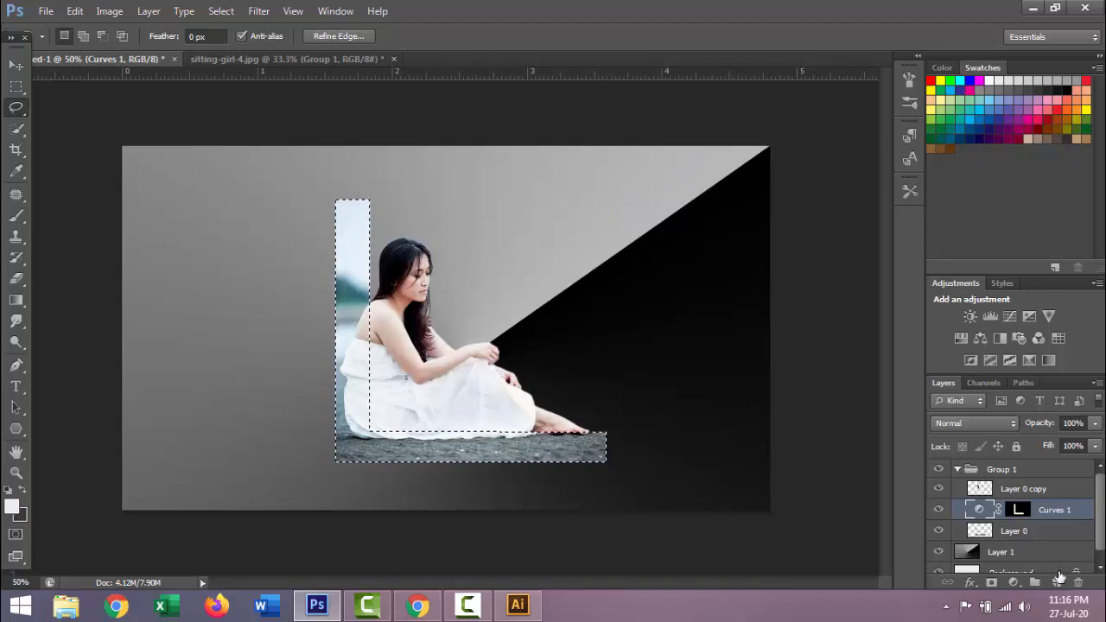
Add a new layer below Group 1, stroke the L-shaped selection on it with a 15 px centered near-white outline, and deselect.
{"action": "left_click", "coordinate": [957, 470]}
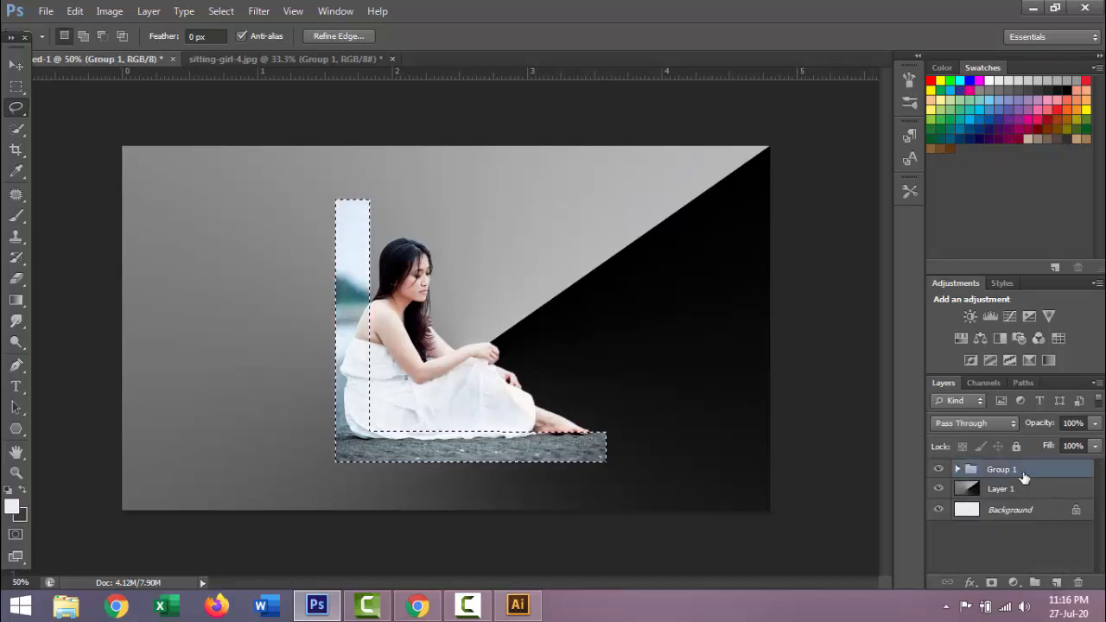
{"action": "left_click", "coordinate": [1056, 582]}
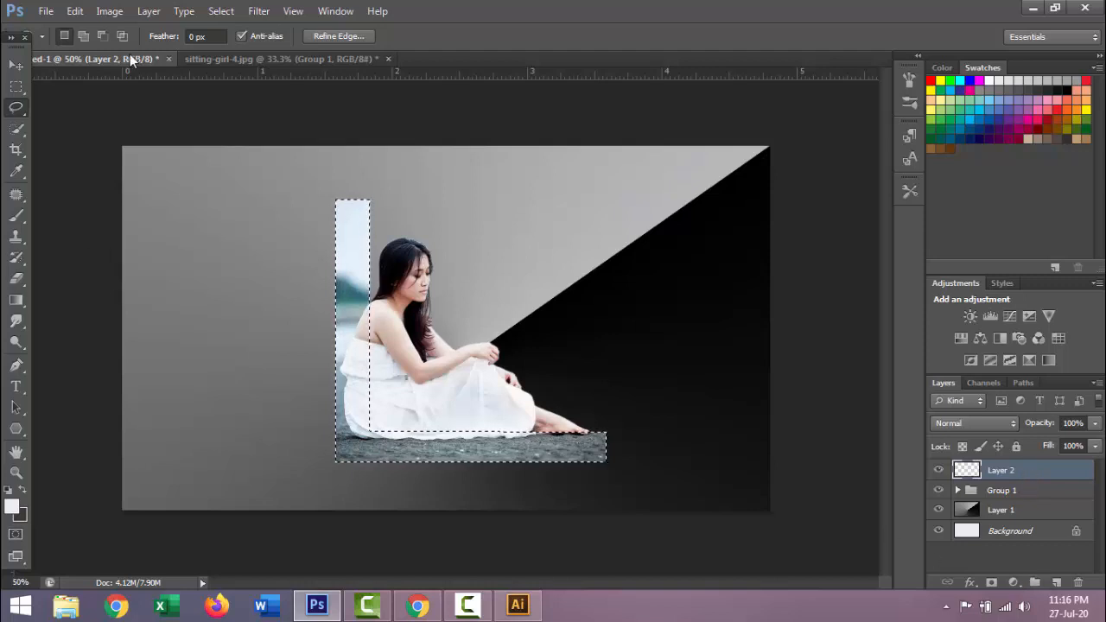
{"action": "left_click", "coordinate": [75, 11]}
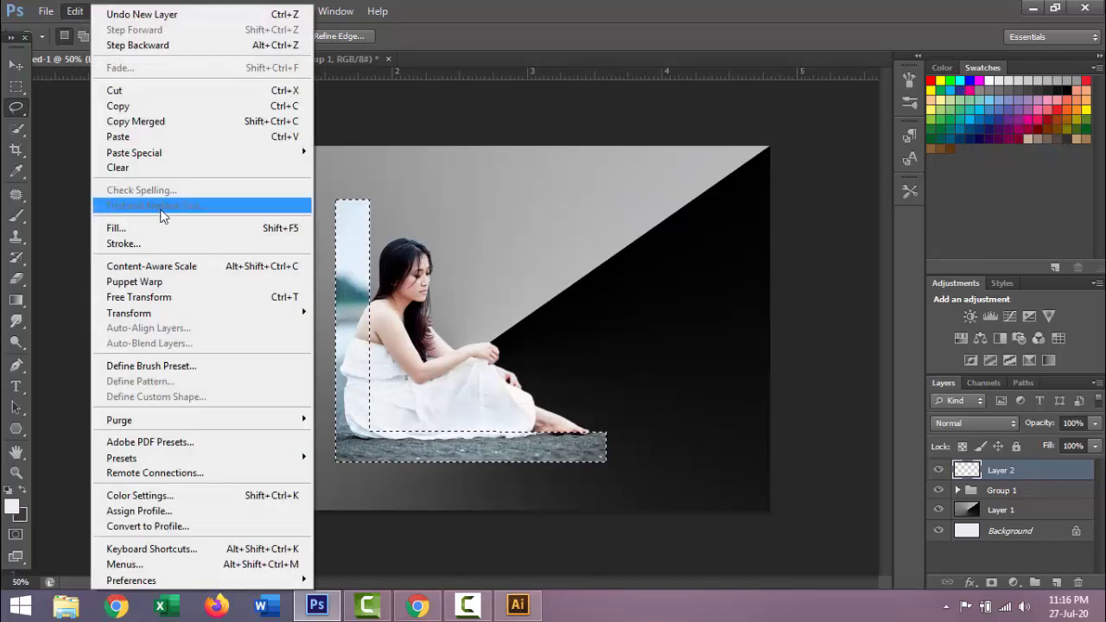
{"action": "left_click", "coordinate": [160, 243]}
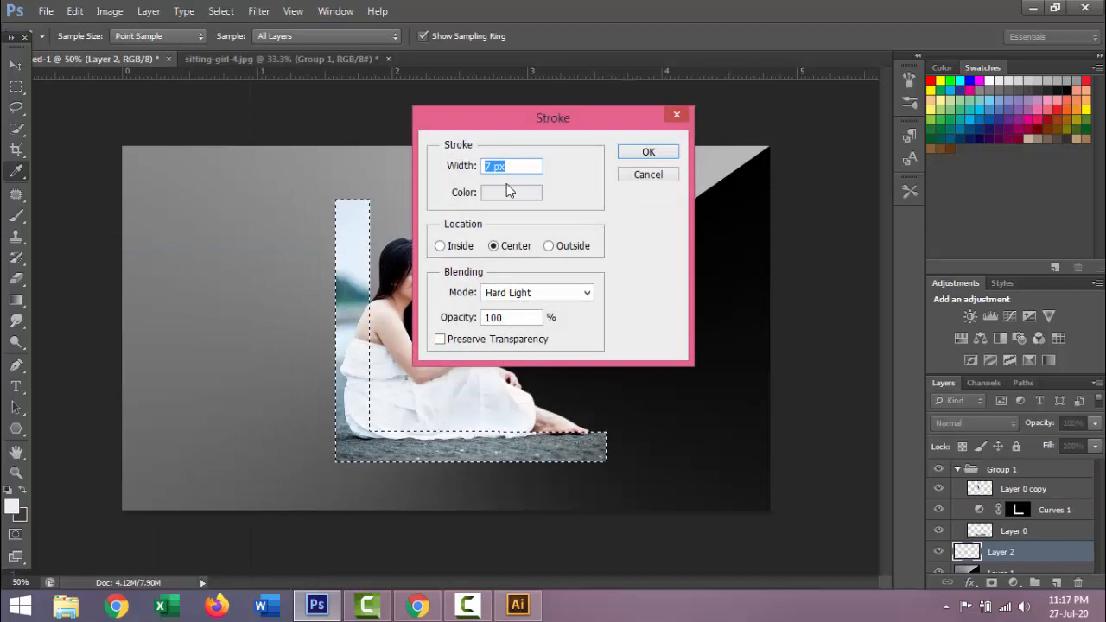
{"action": "type", "text": "15"}
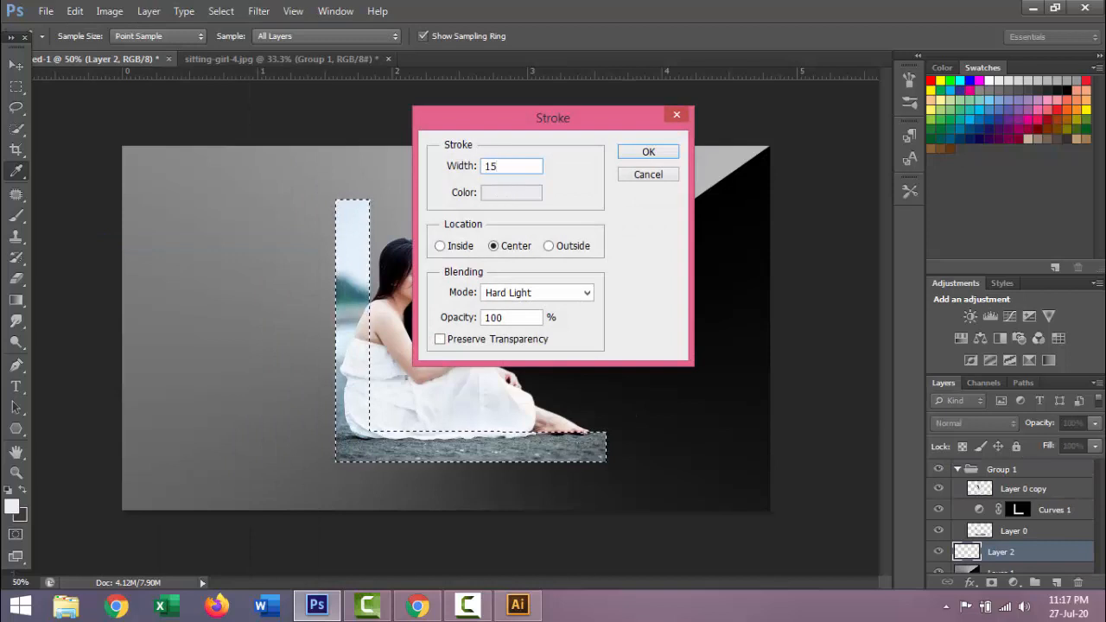
{"action": "left_click", "coordinate": [645, 153]}
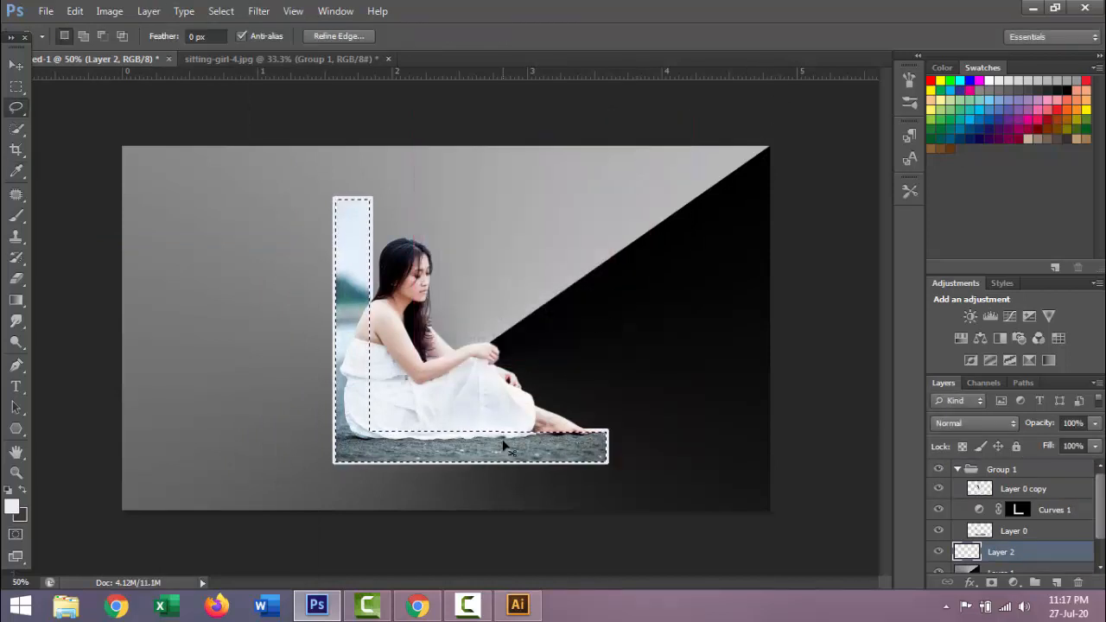
{"action": "key", "text": "ctrl+d"}
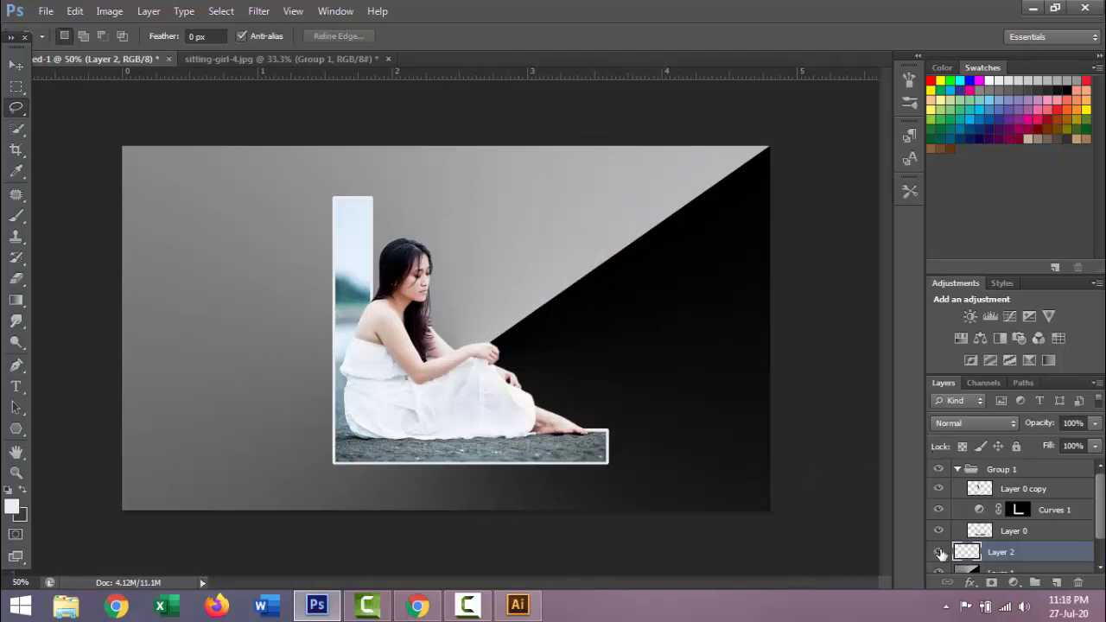
Compare the L-shaped cutout with and without the outline on Layer 2.
{"action": "left_click", "coordinate": [939, 554]}
{"action": "left_click", "coordinate": [940, 554]}
{"action": "left_click", "coordinate": [939, 554]}
{"action": "left_click", "coordinate": [940, 554]}
{"action": "left_click", "coordinate": [1020, 512], "text": "ctrl"}
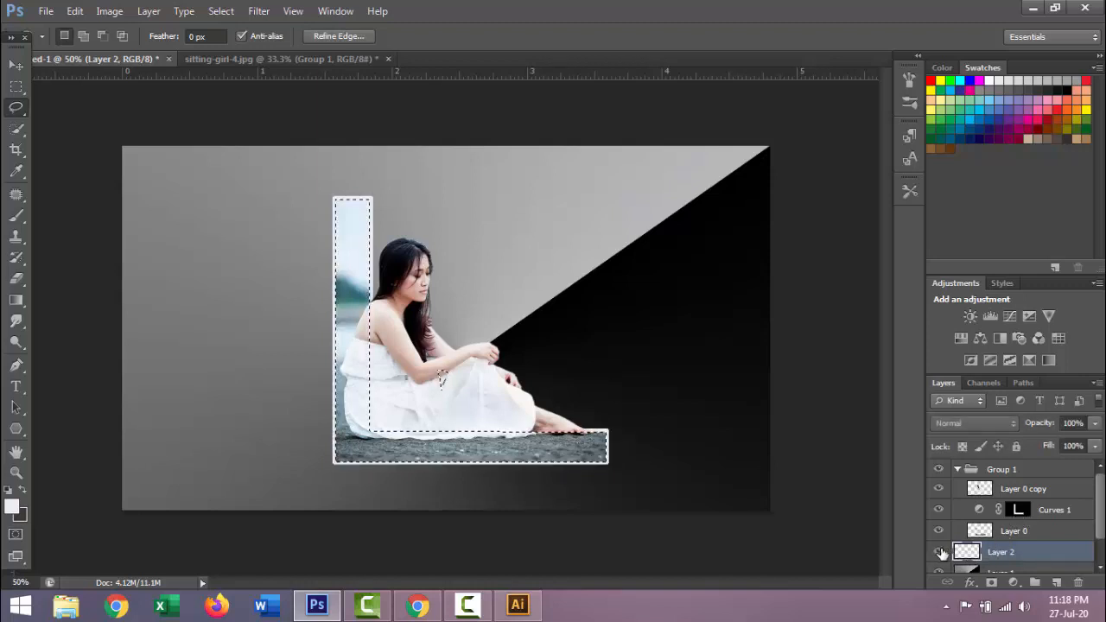
{"action": "key", "text": "ctrl+d"}
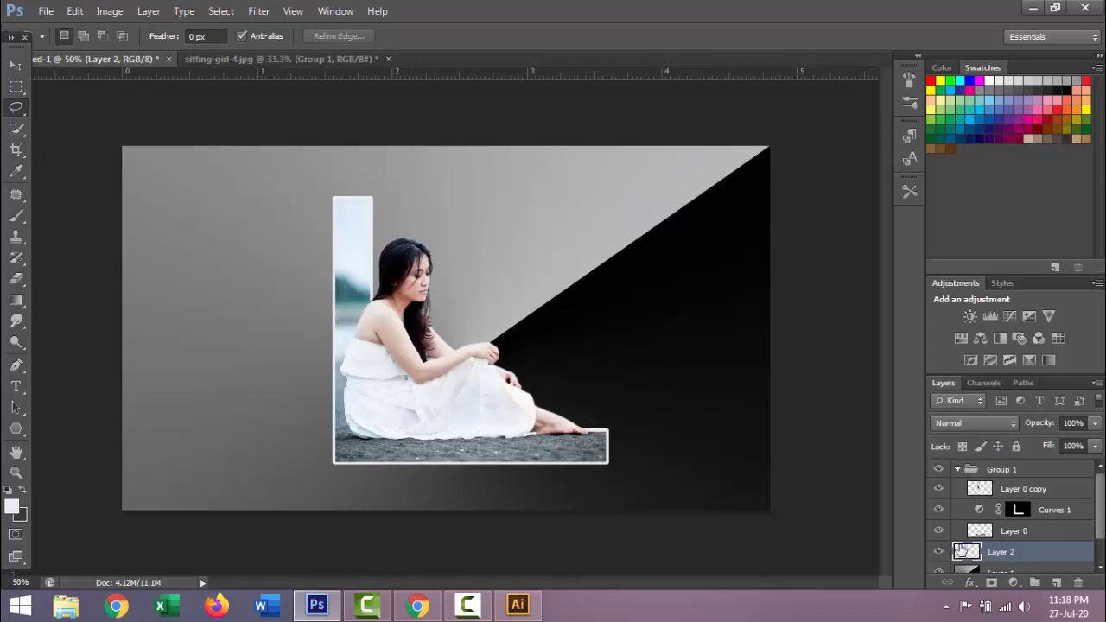
{"action": "left_click", "coordinate": [1014, 582]}
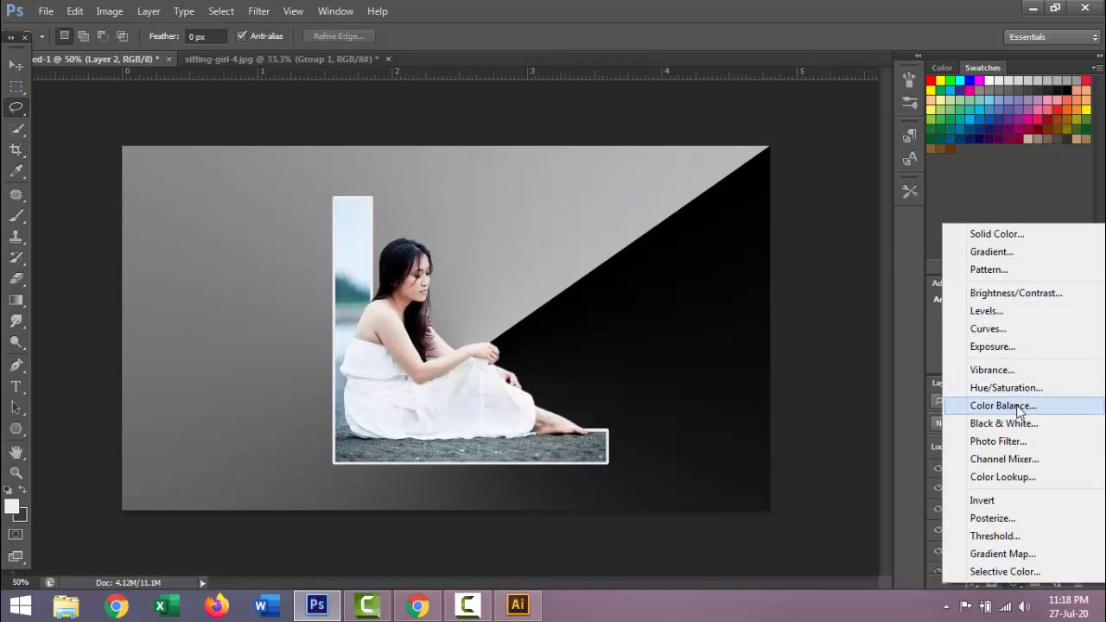
{"action": "left_click", "coordinate": [860, 561]}
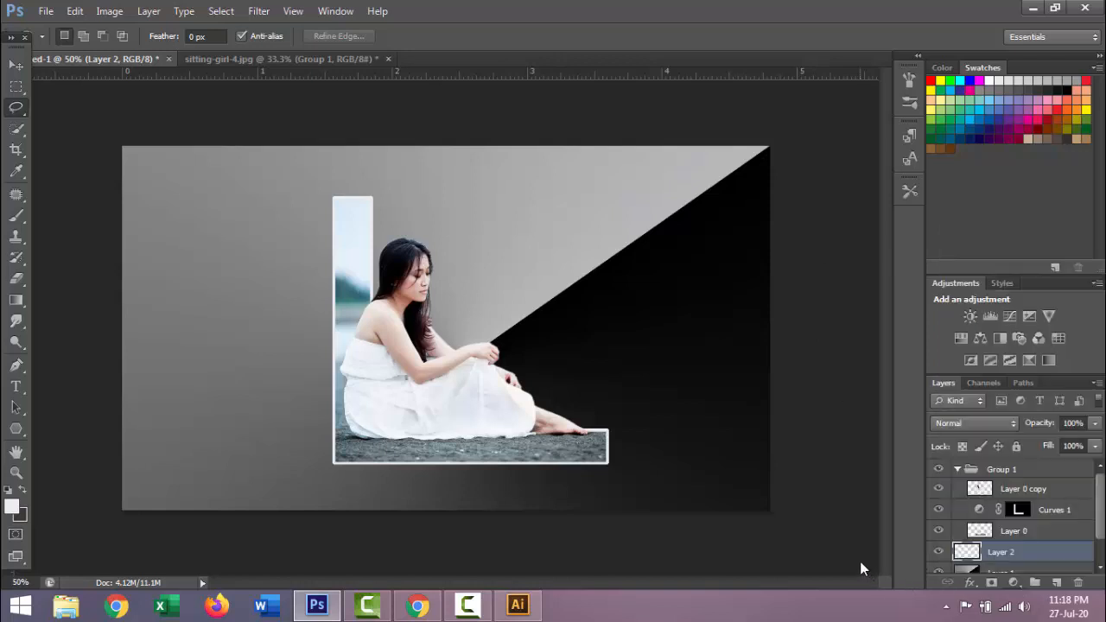
Give Layer 2 a Drop Shadow with a 54° angle and a size of 13 px.
{"action": "right_click", "coordinate": [970, 553]}
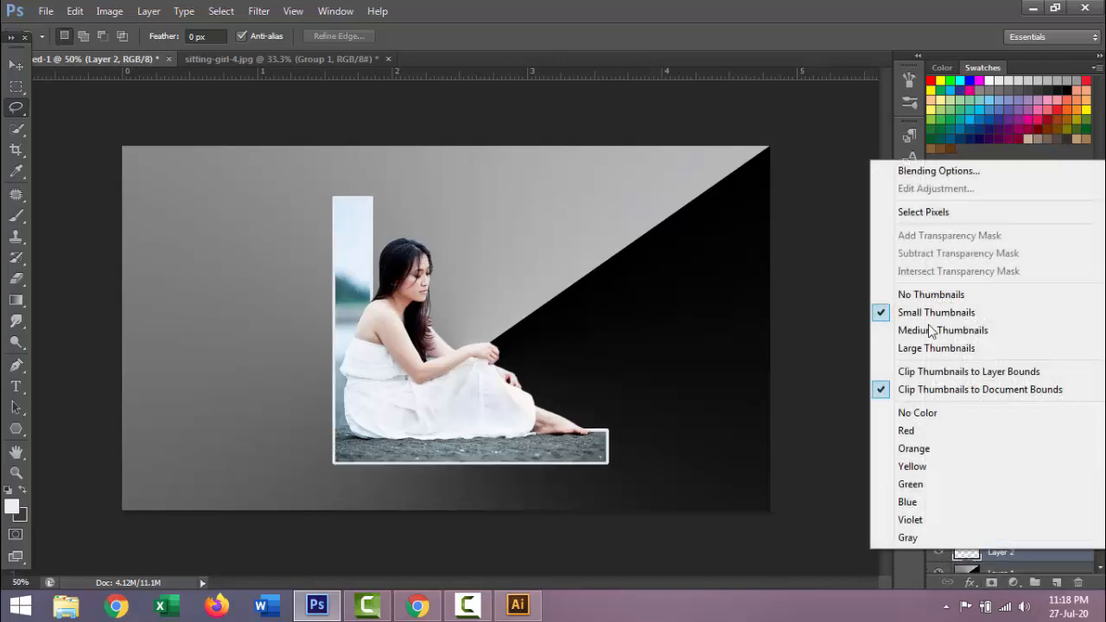
{"action": "left_click", "coordinate": [954, 170]}
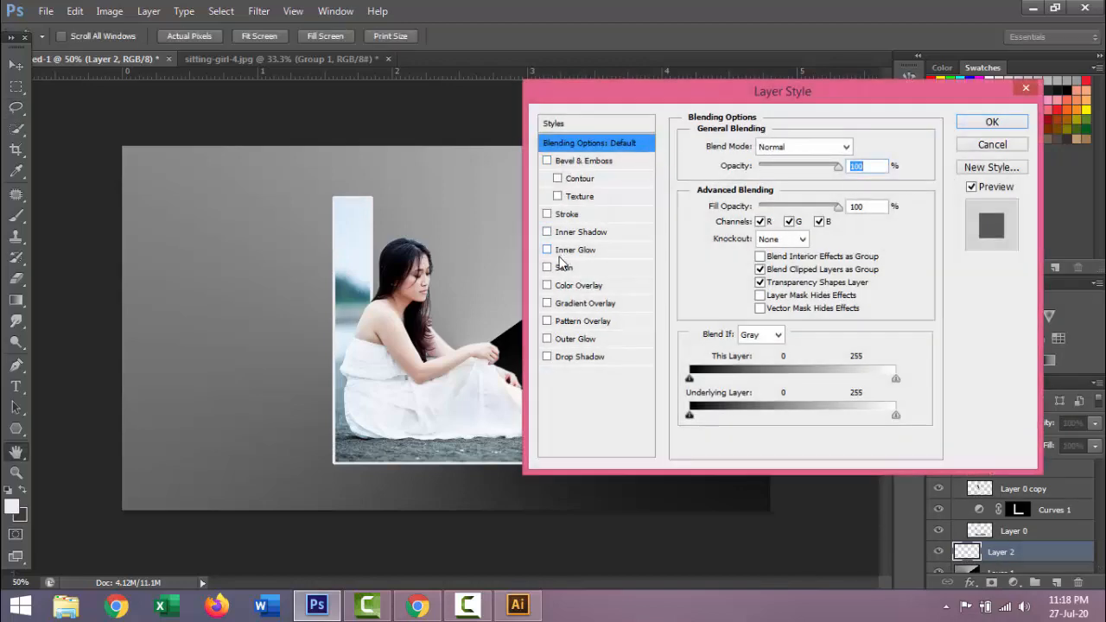
{"action": "left_click", "coordinate": [562, 357]}
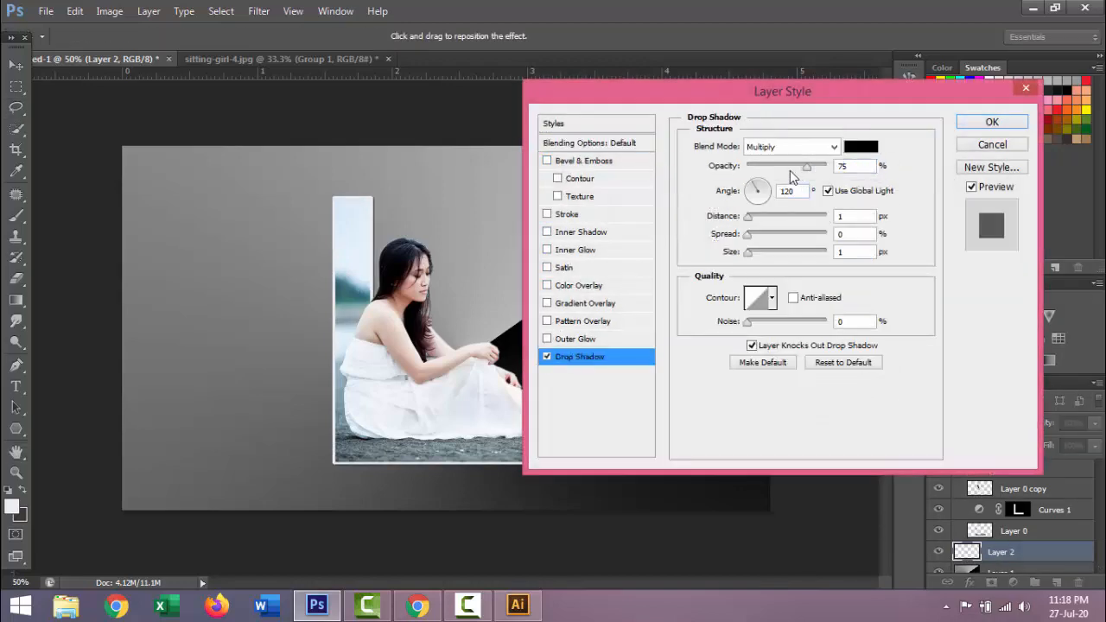
{"action": "left_click", "coordinate": [765, 188]}
{"action": "left_click_drag", "start_coordinate": [765, 188], "coordinate": [771, 191]}
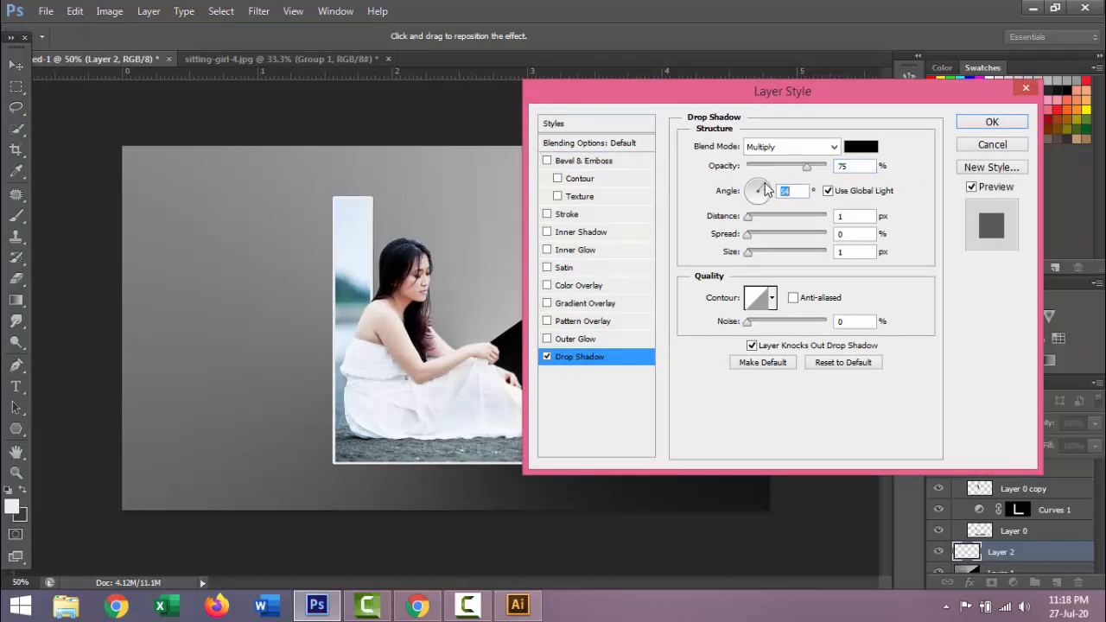
{"action": "left_click_drag", "start_coordinate": [748, 252], "coordinate": [755, 254]}
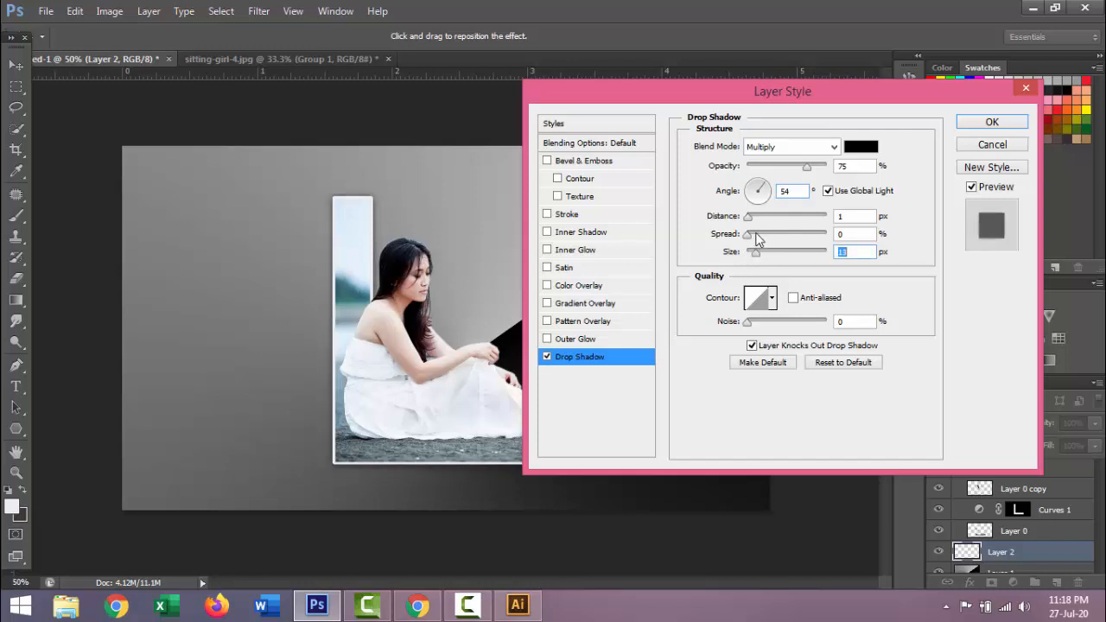
Set the drop shadow's distance to 19 px and its opacity to 59%, and apply the layer style.
{"action": "left_click_drag", "start_coordinate": [749, 217], "coordinate": [757, 219]}
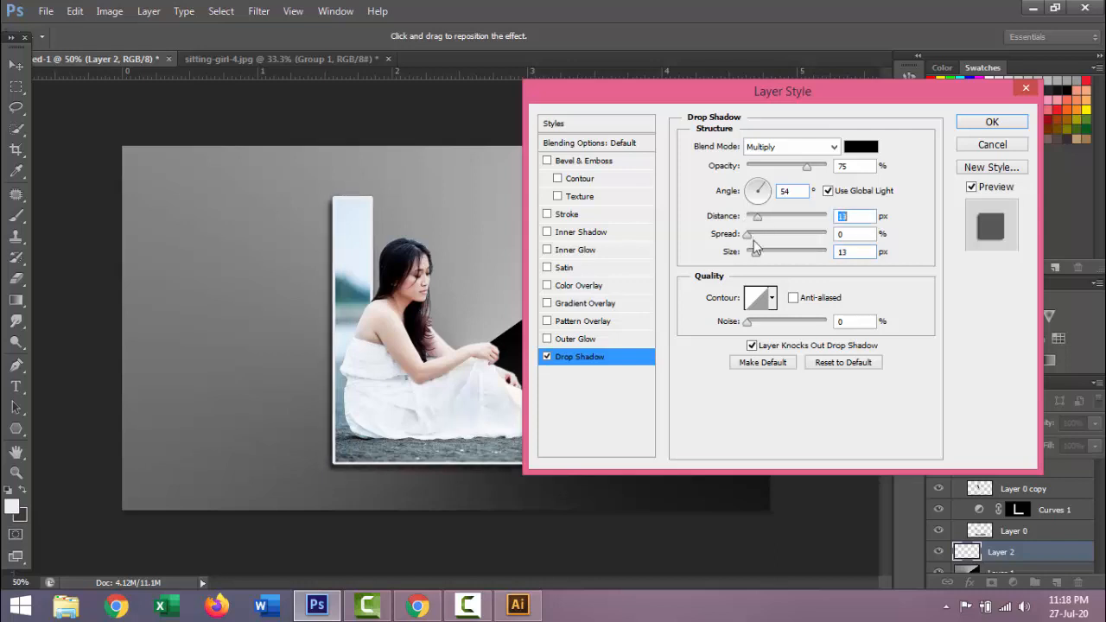
{"action": "left_click", "coordinate": [757, 252]}
{"action": "left_click_drag", "start_coordinate": [757, 257], "coordinate": [755, 260]}
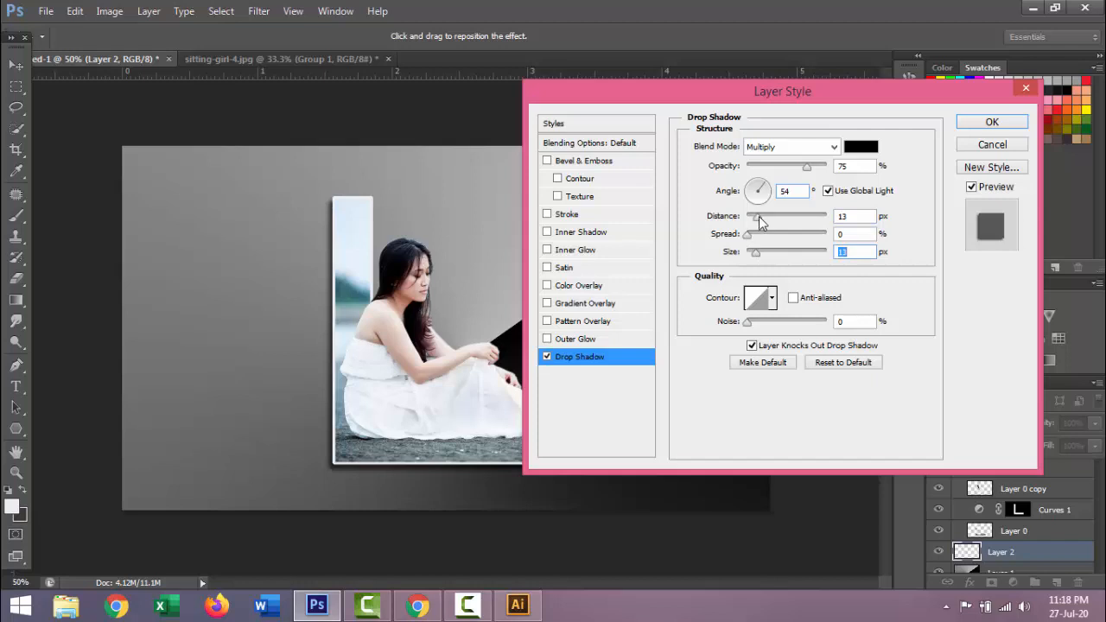
{"action": "left_click_drag", "start_coordinate": [760, 222], "coordinate": [762, 222]}
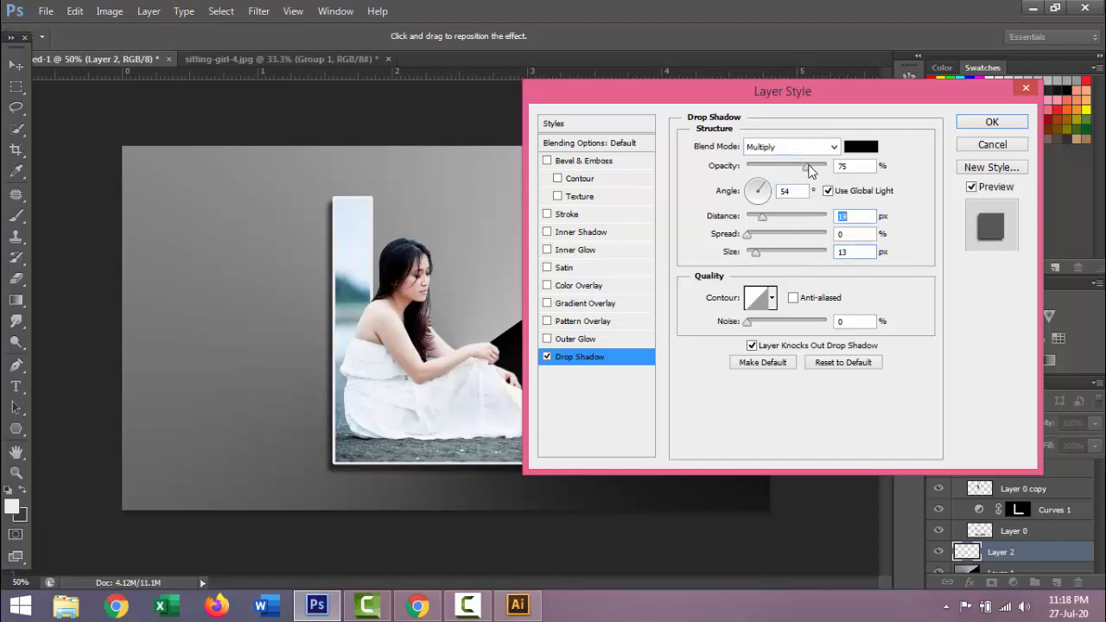
{"action": "mouse_move", "coordinate": [807, 166]}
{"action": "left_mouse_down"}
{"action": "mouse_move", "coordinate": [832, 176]}
{"action": "mouse_move", "coordinate": [804, 171]}
{"action": "left_mouse_up"}
{"action": "left_click", "coordinate": [982, 191]}
{"action": "left_click", "coordinate": [982, 190]}
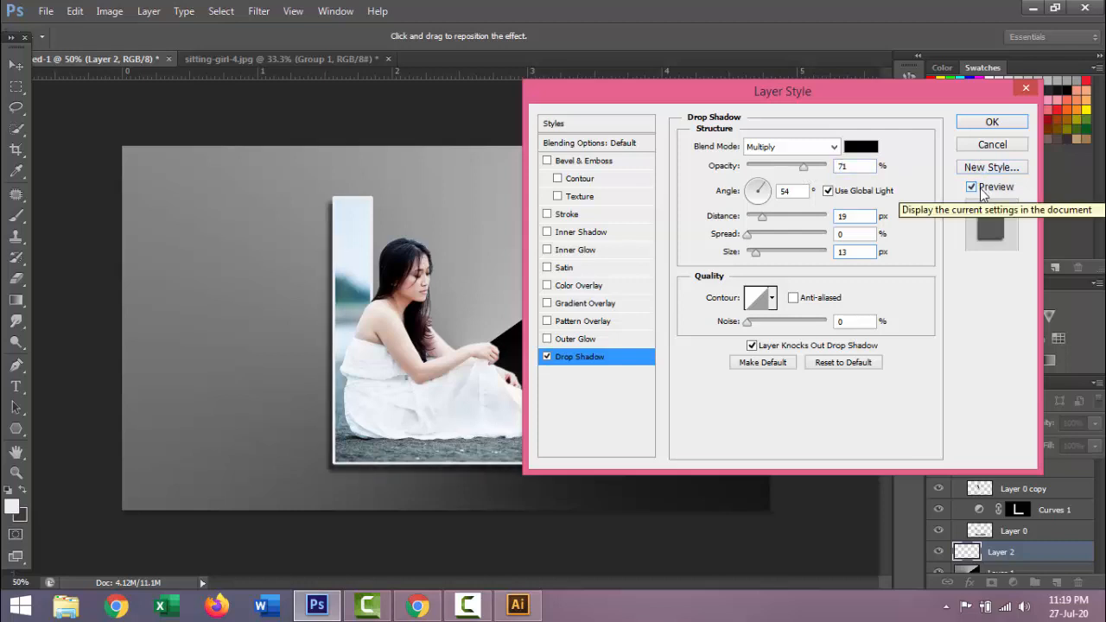
{"action": "left_click_drag", "start_coordinate": [804, 171], "coordinate": [795, 172]}
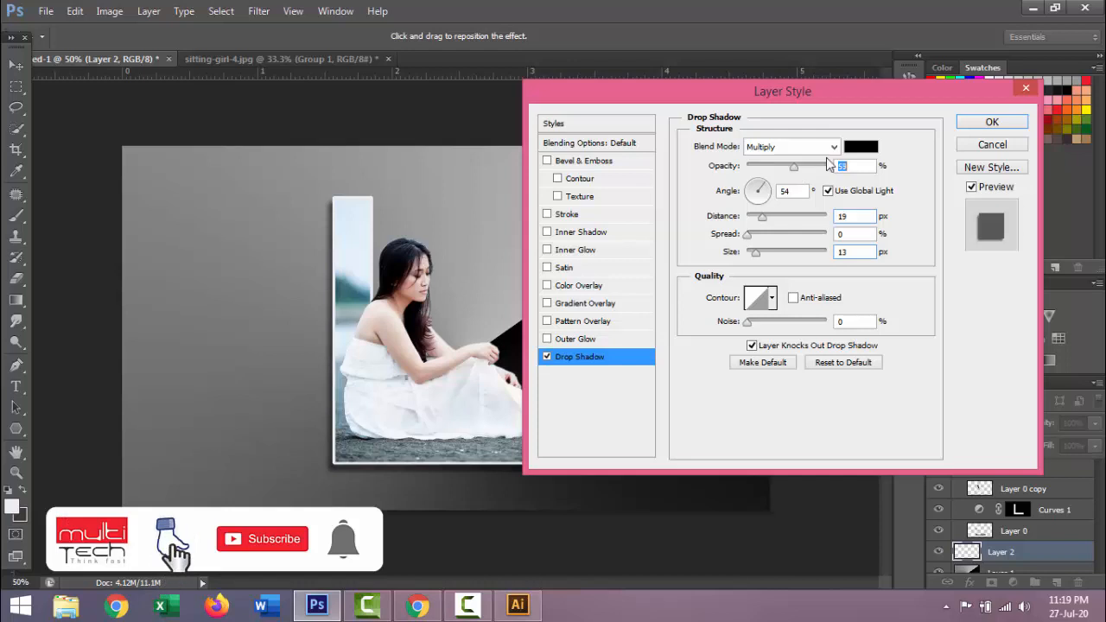
{"action": "left_click", "coordinate": [989, 121]}
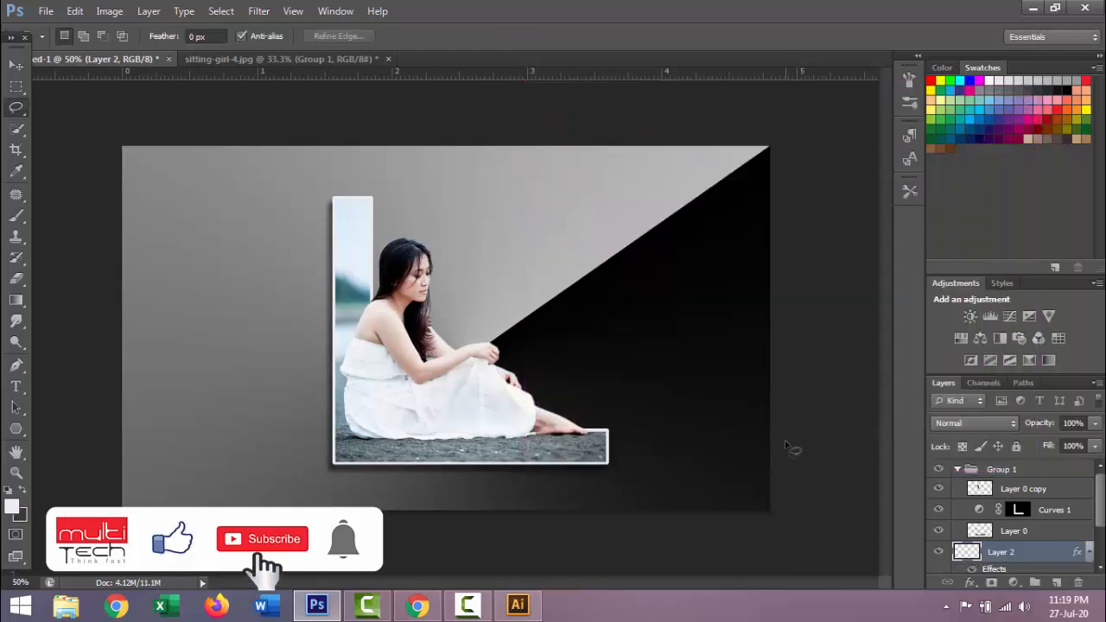
{"action": "key", "text": "ctrl+minus"}
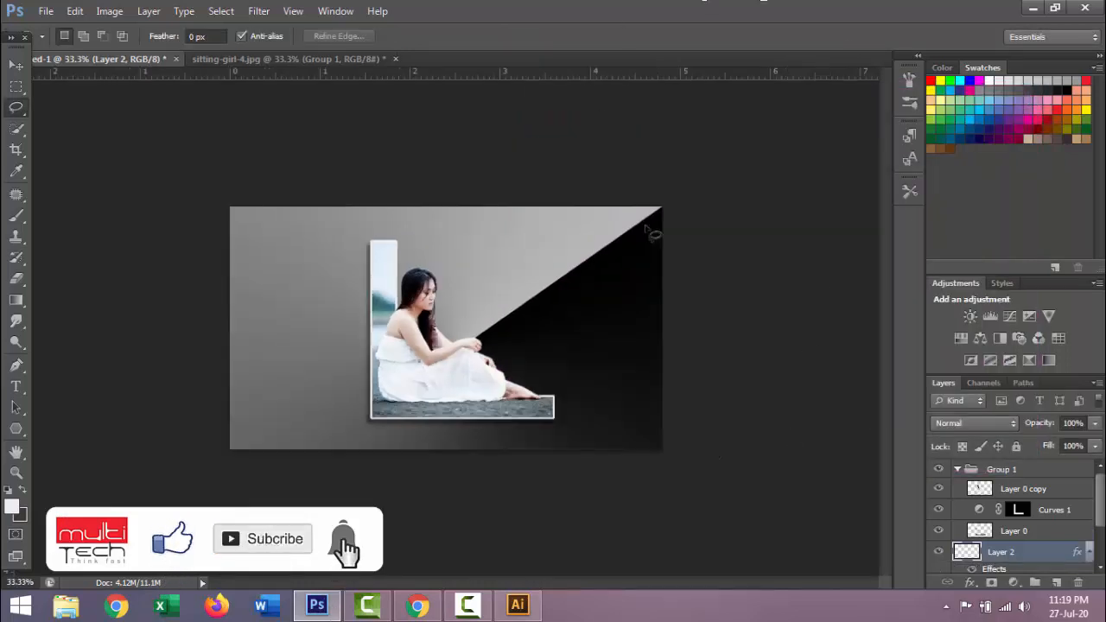